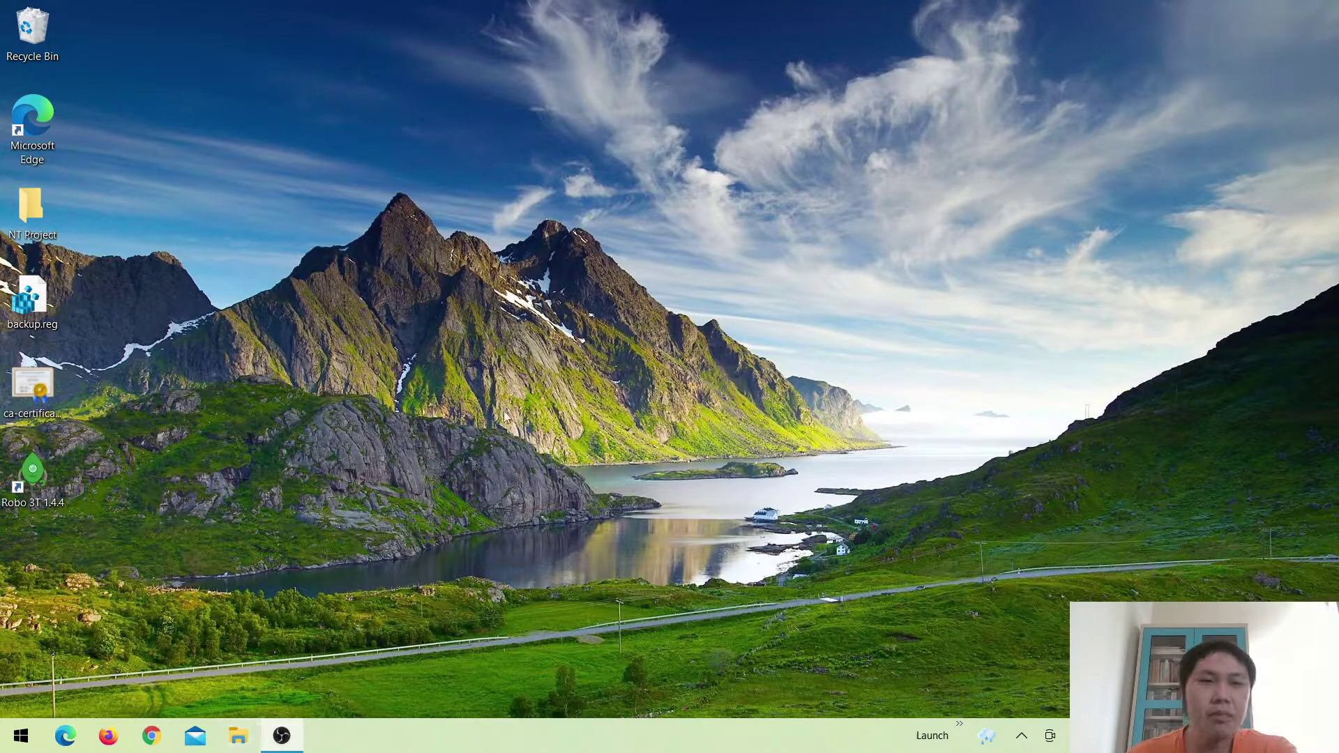
Open the Windows Start menu to show the recently added apps, with Robo 3T 1.4.4 at the top
click(21, 737)
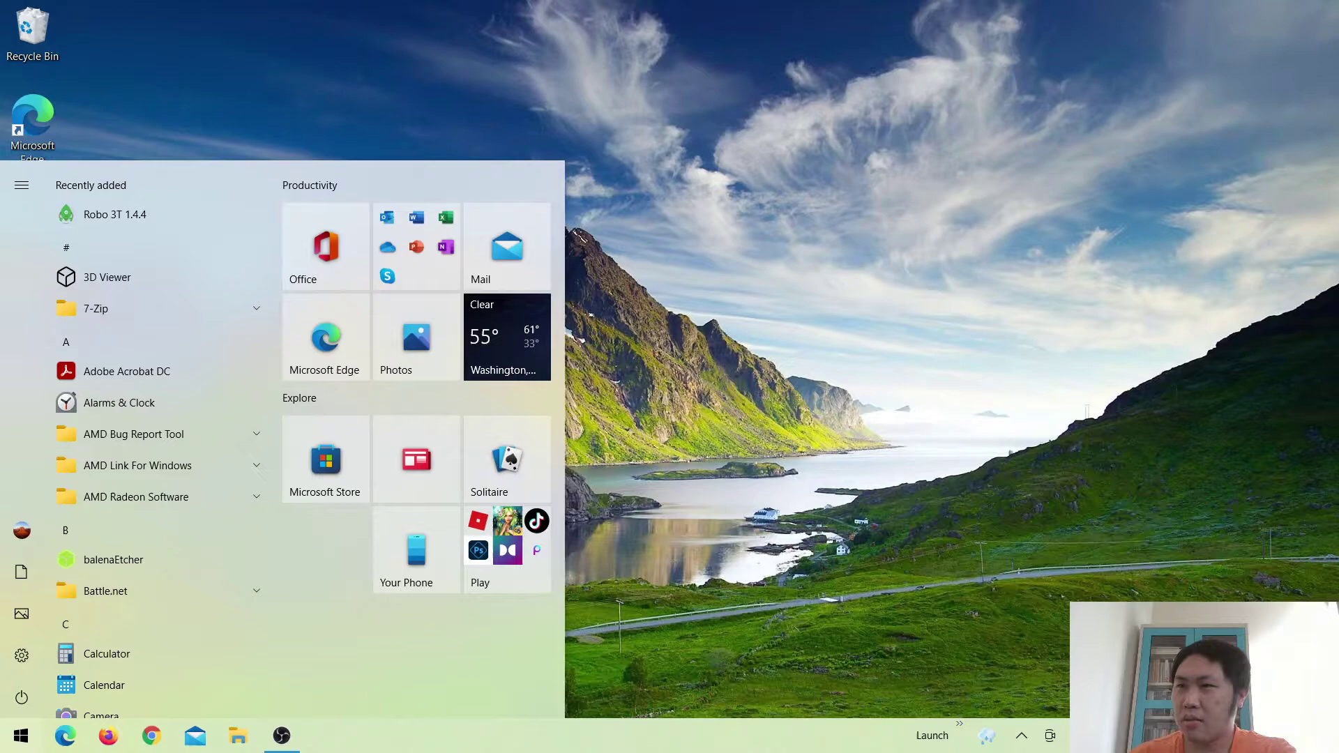
click(960, 725)
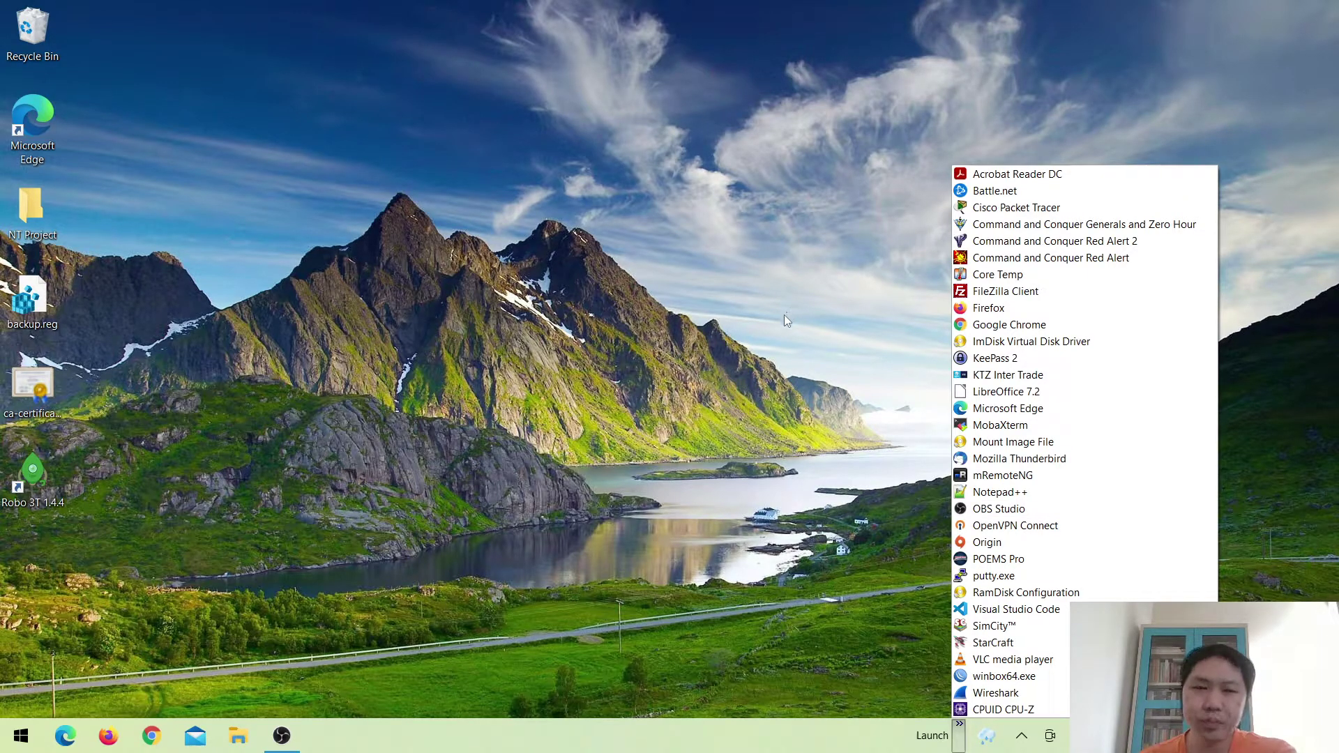
click(23, 733)
click(23, 733)
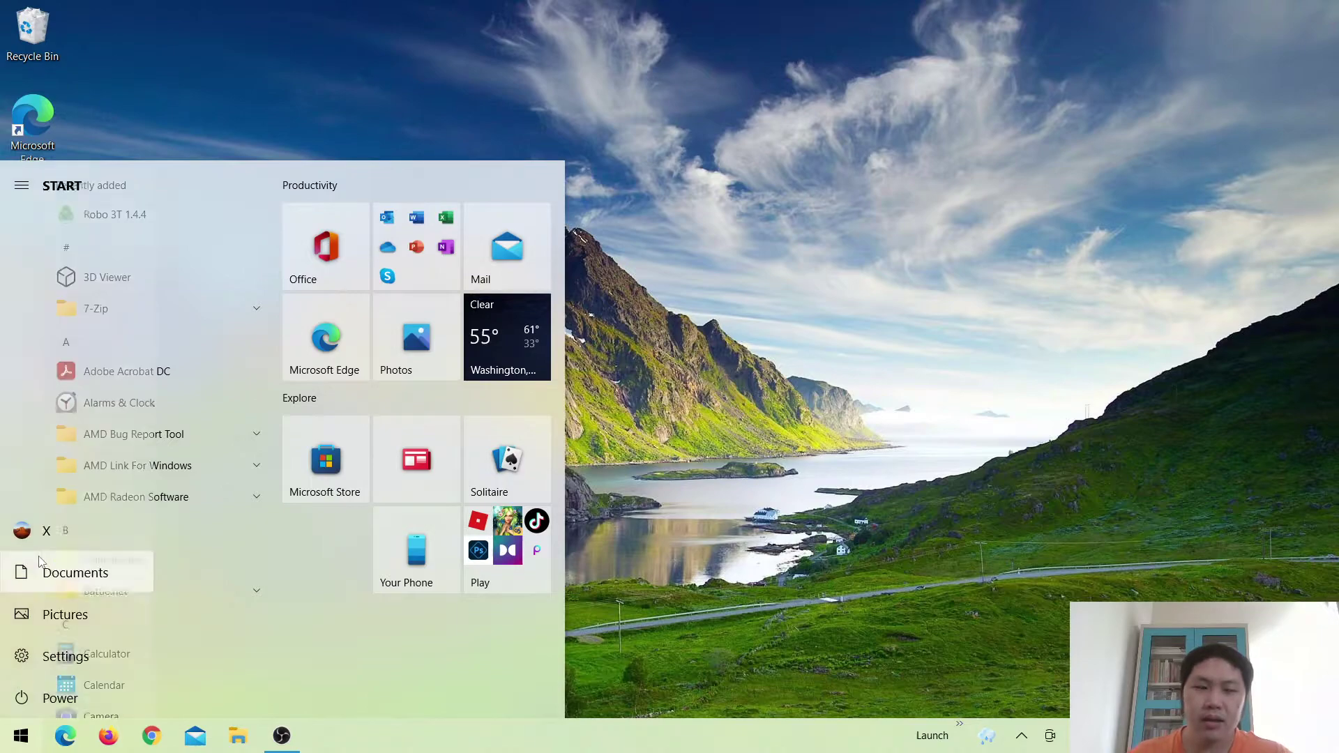
Find the USB-SERIAL CH340 adapter on COM4 under Ports (COM & LPT) in Device Manager
text(device)
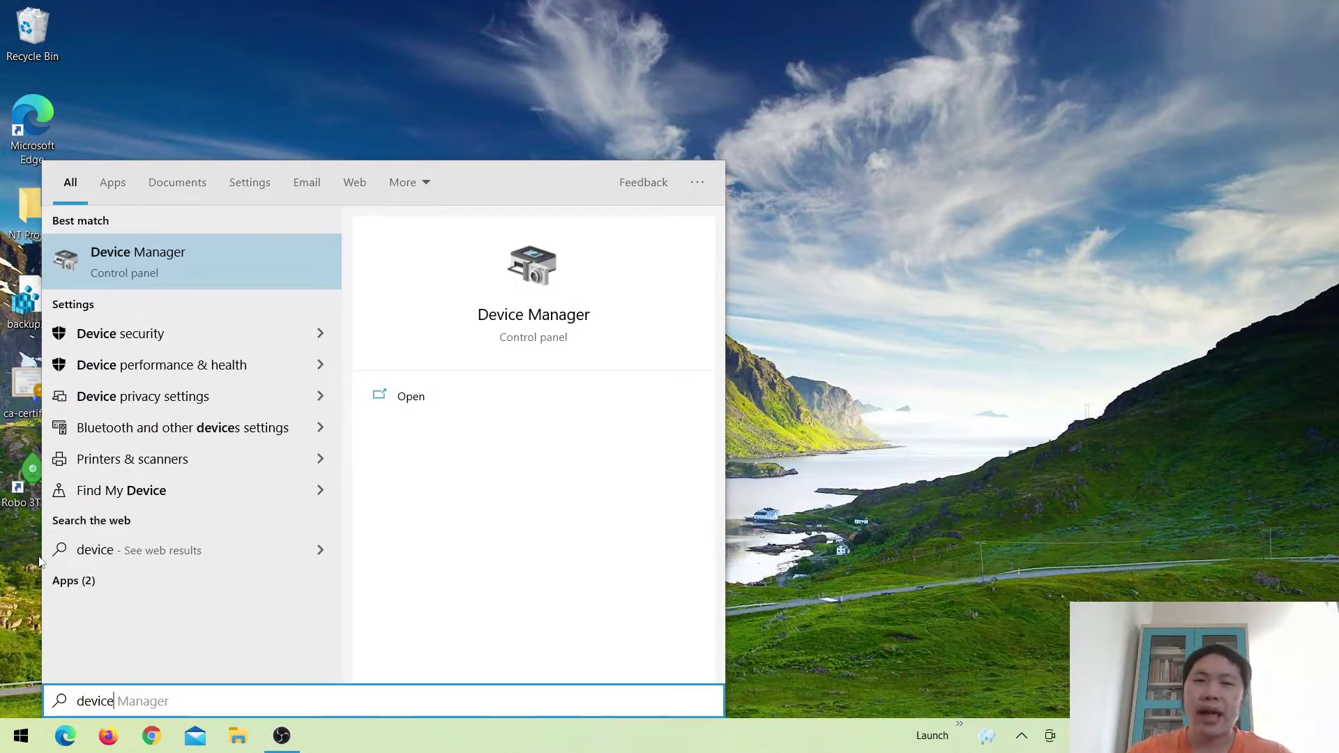
click(412, 404)
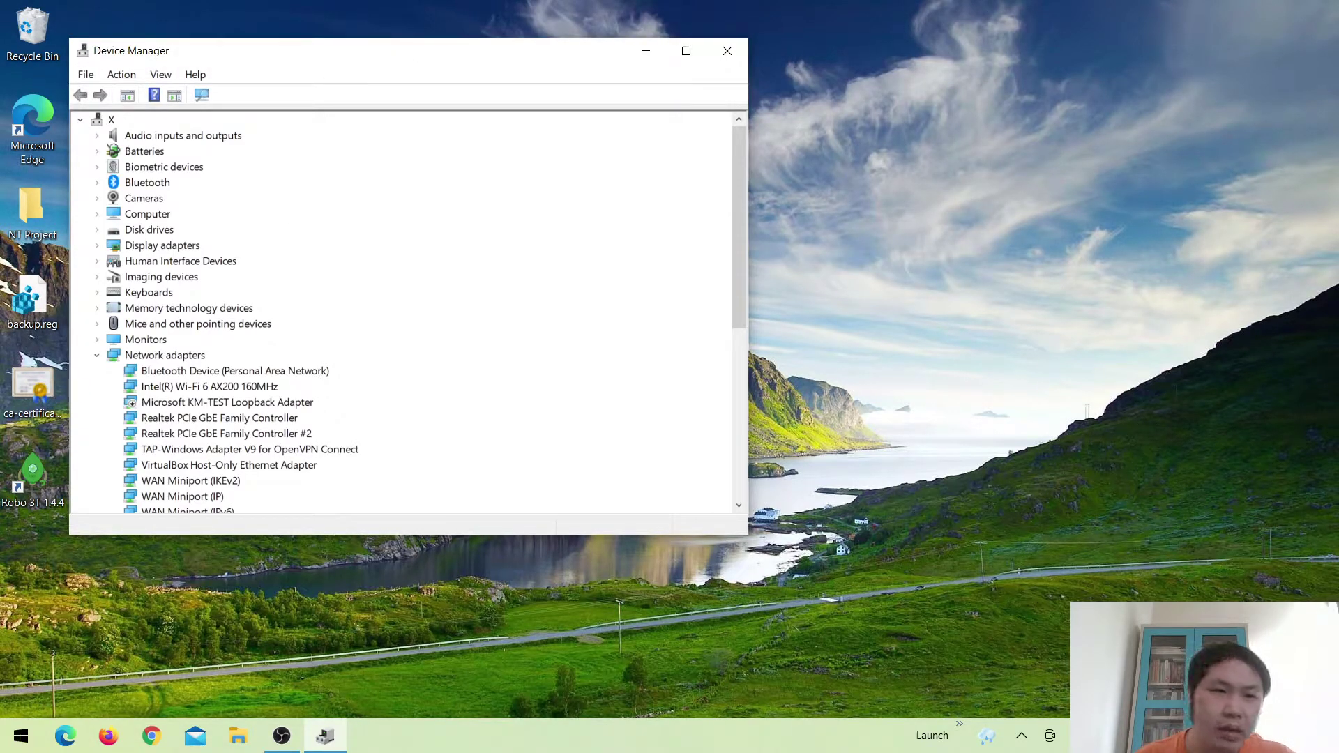
scroll(272, 468, down, 3)
scroll(272, 468, up, 3)
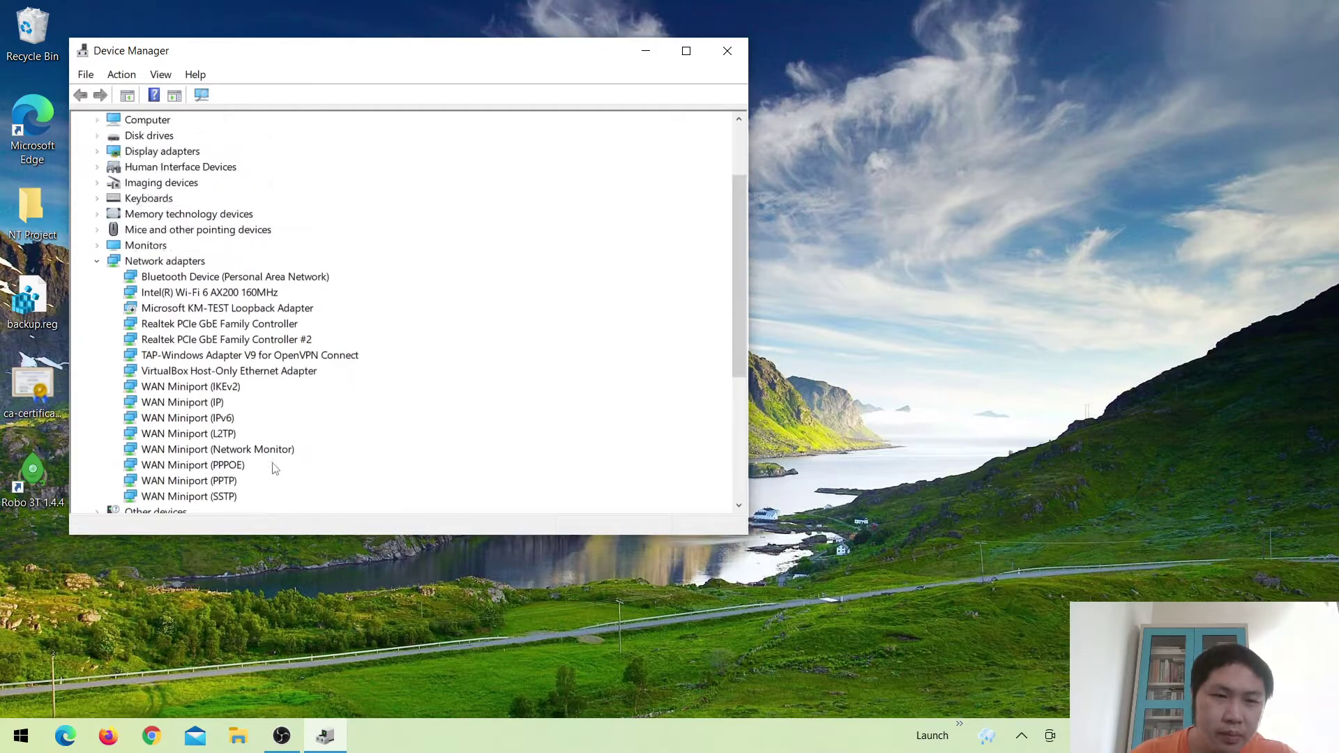
scroll(195, 423, down, 4)
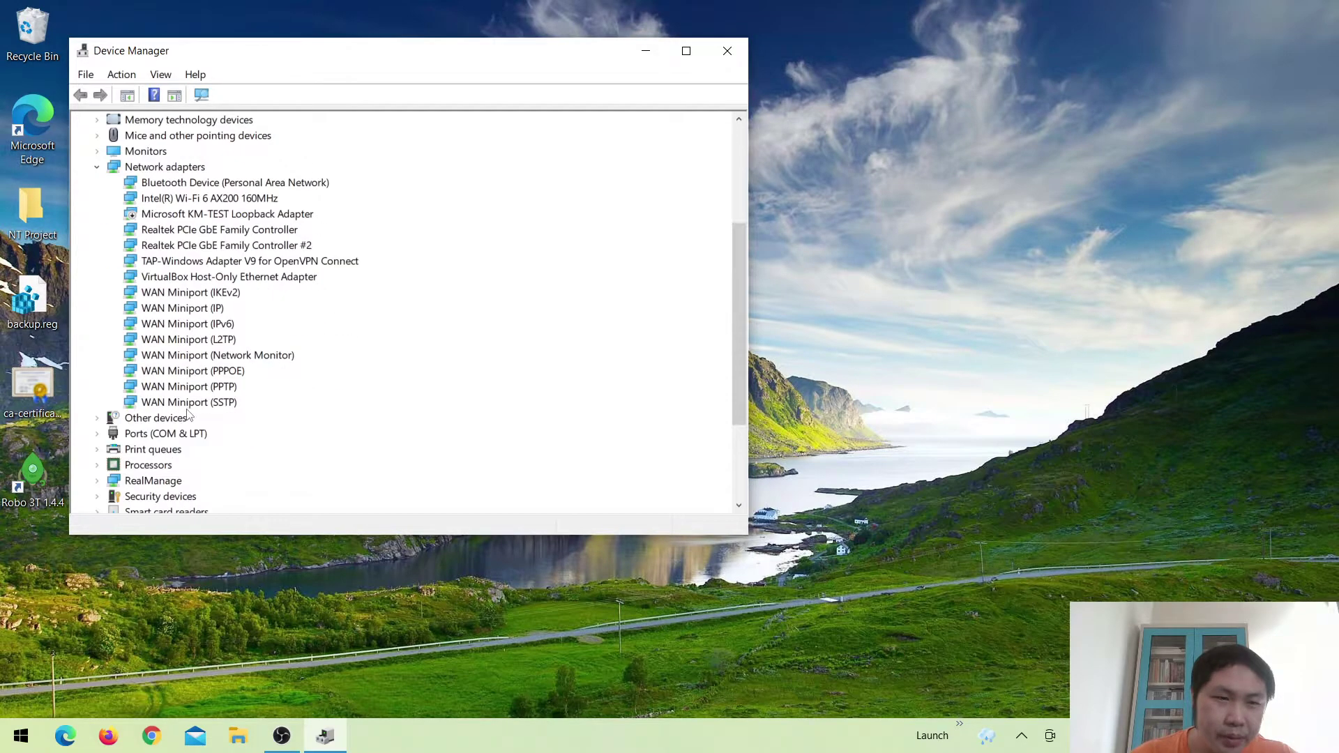
double_click(137, 433)
click(203, 483)
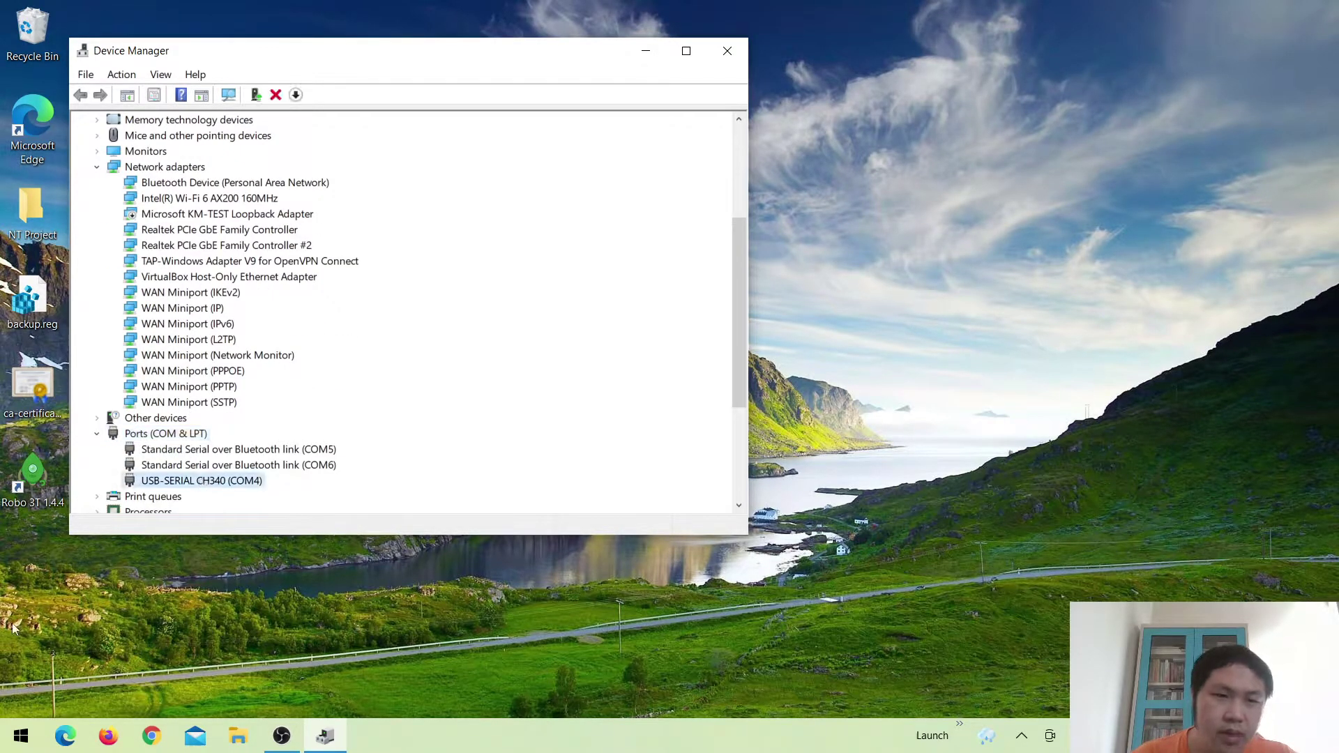
click(21, 736)
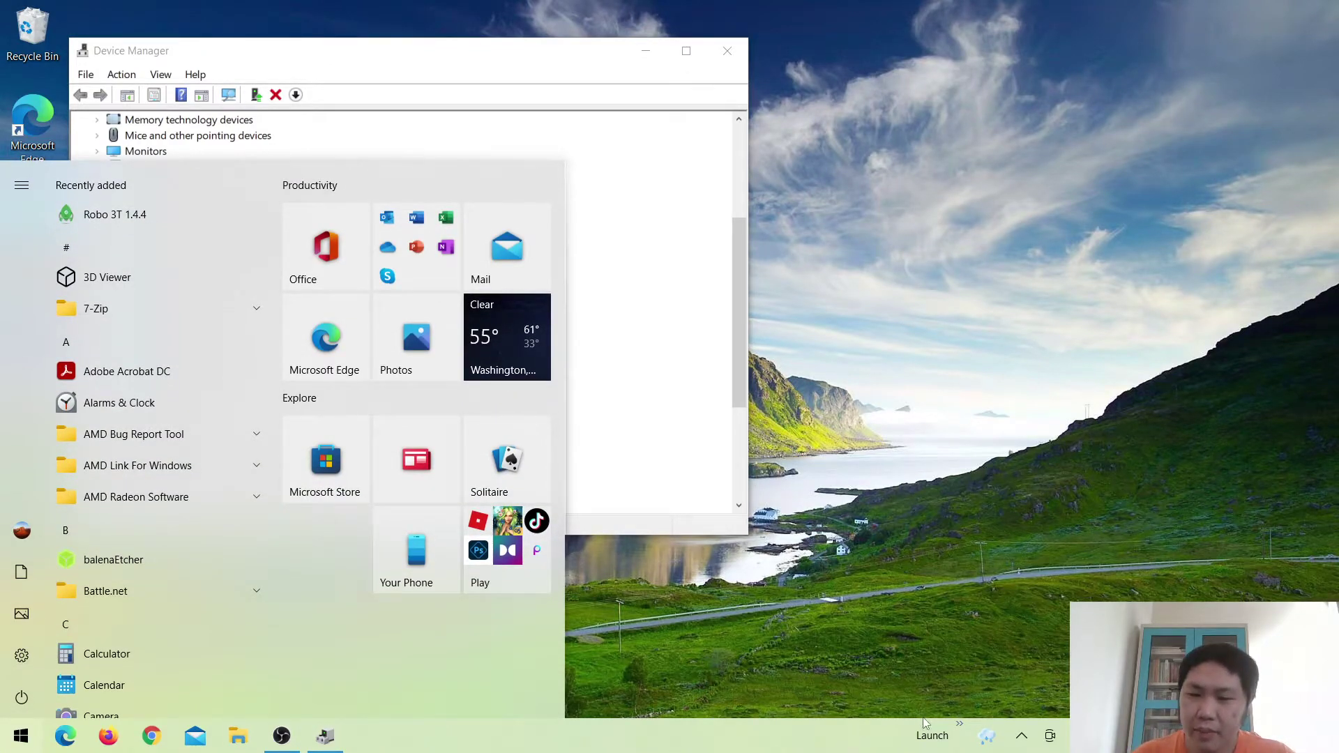
click(960, 725)
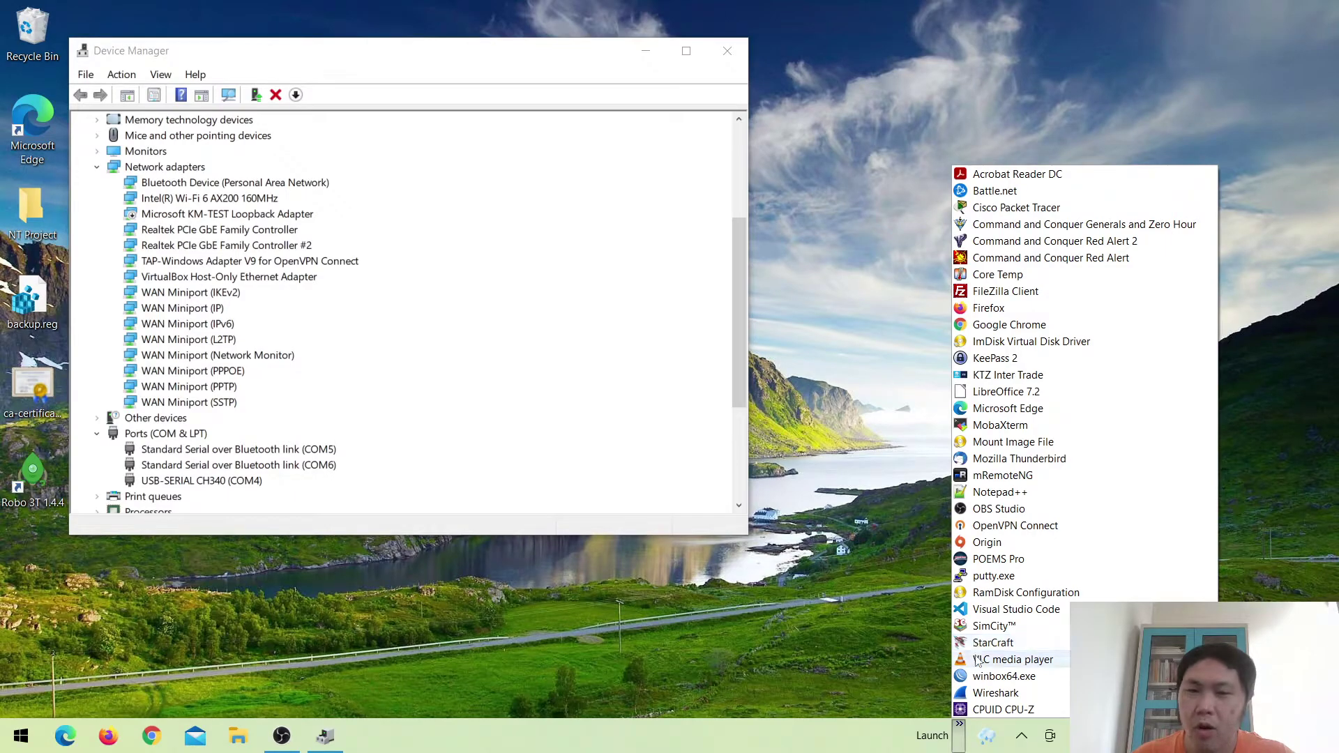
Start a PuTTY Serial connection on COM4 at speed 115200
click(994, 577)
text(COM4)
key(ctrl+a)
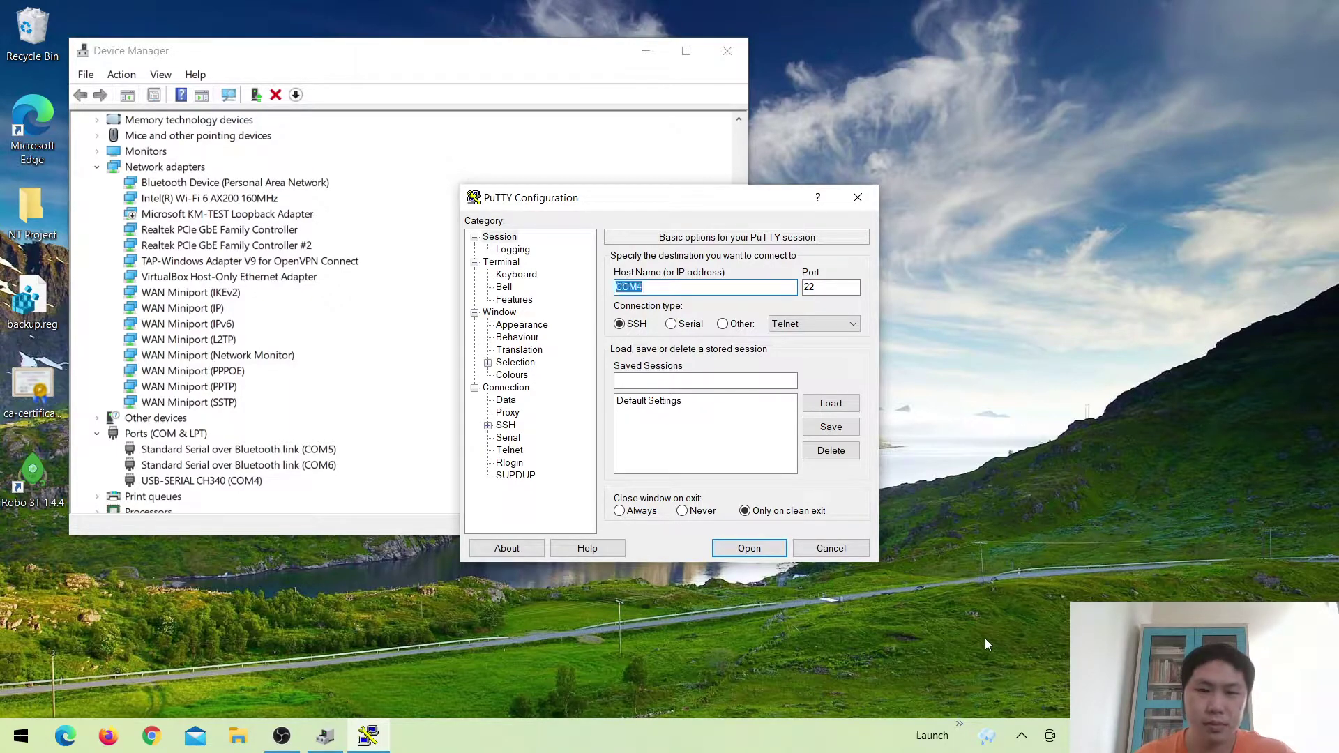
click(681, 325)
click(683, 291)
double_click(684, 292)
text(COM4)
double_click(851, 294)
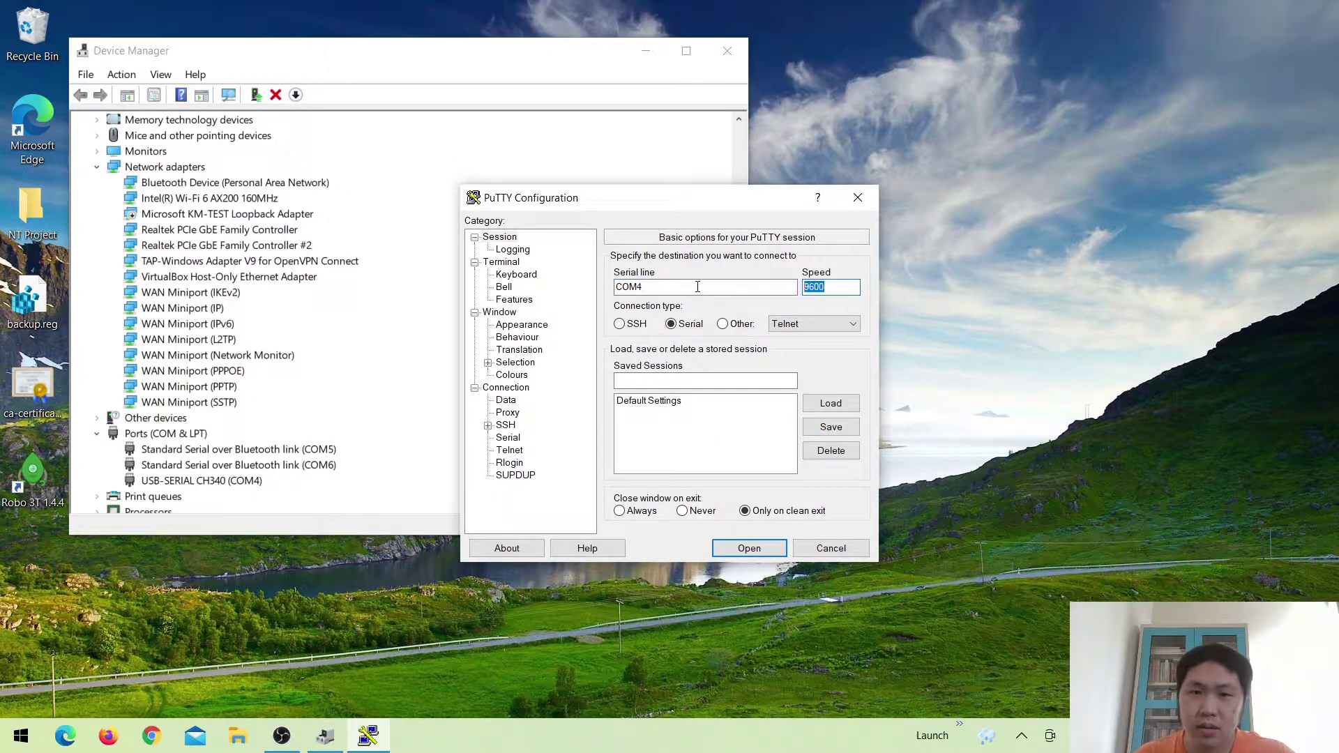
text(115200)
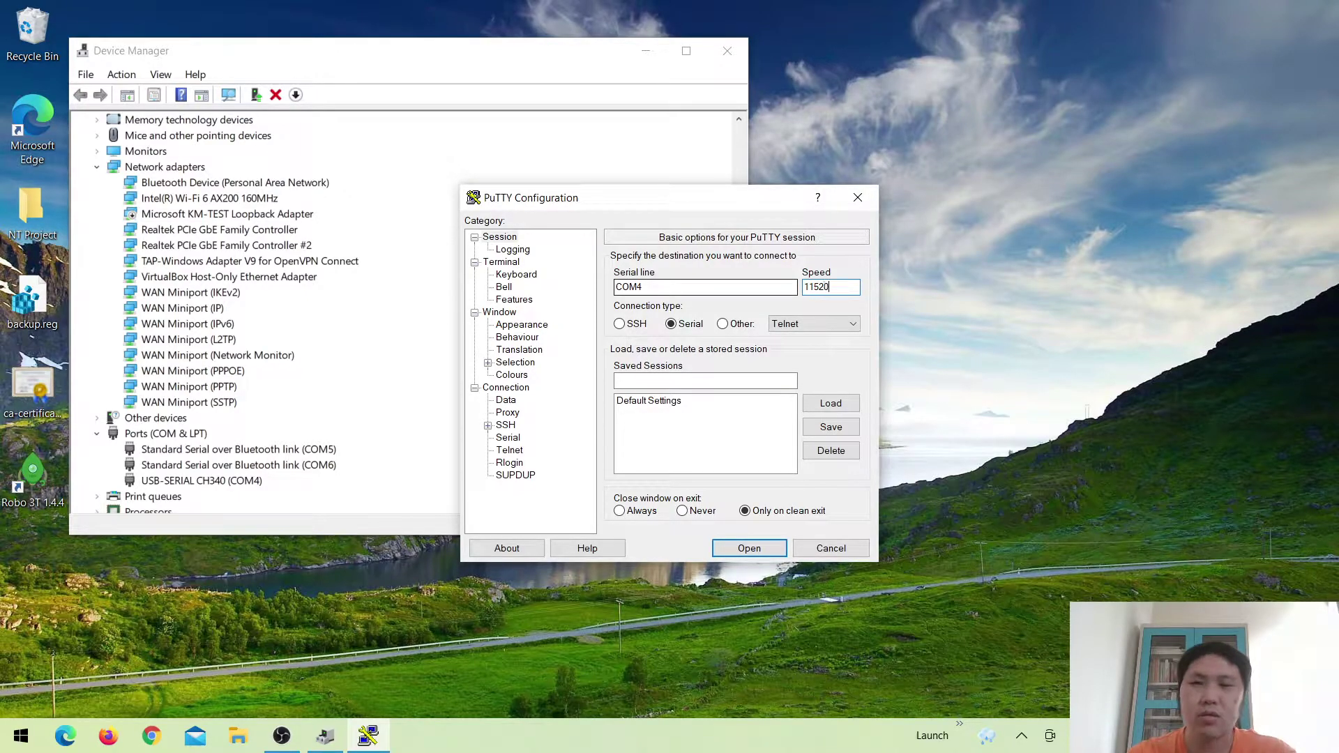
key(Return)
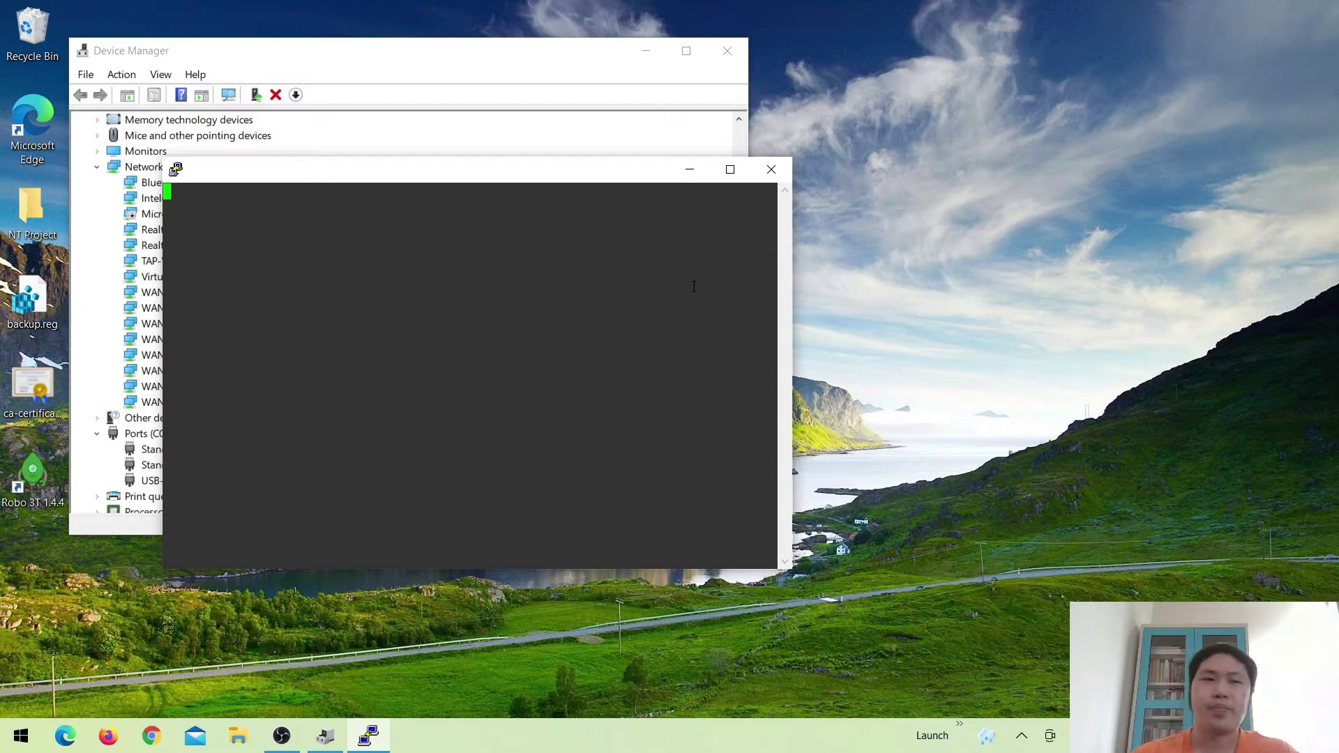
Log in to the router console as admin with an empty password
key(Return)
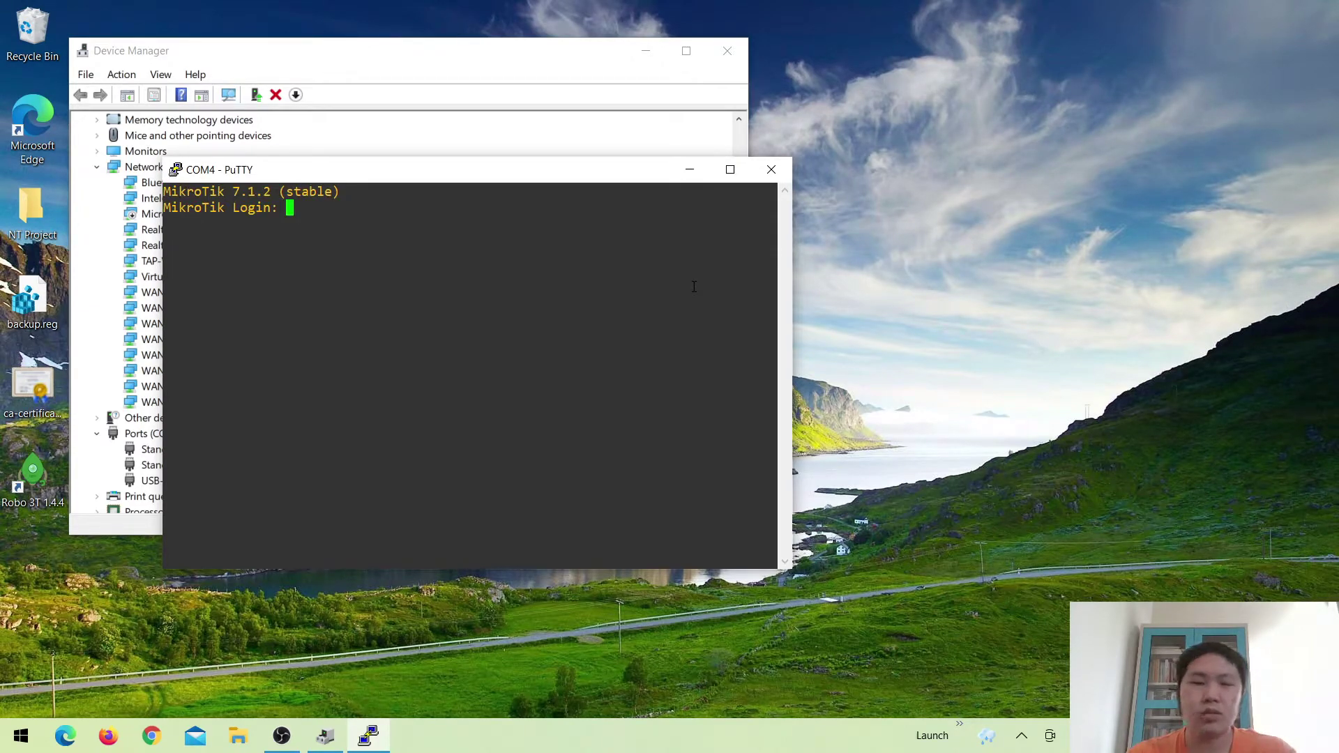
text(admin)
key(BackSpace)
key(BackSpace)
key(BackSpace)
key(BackSpace)
key(BackSpace)
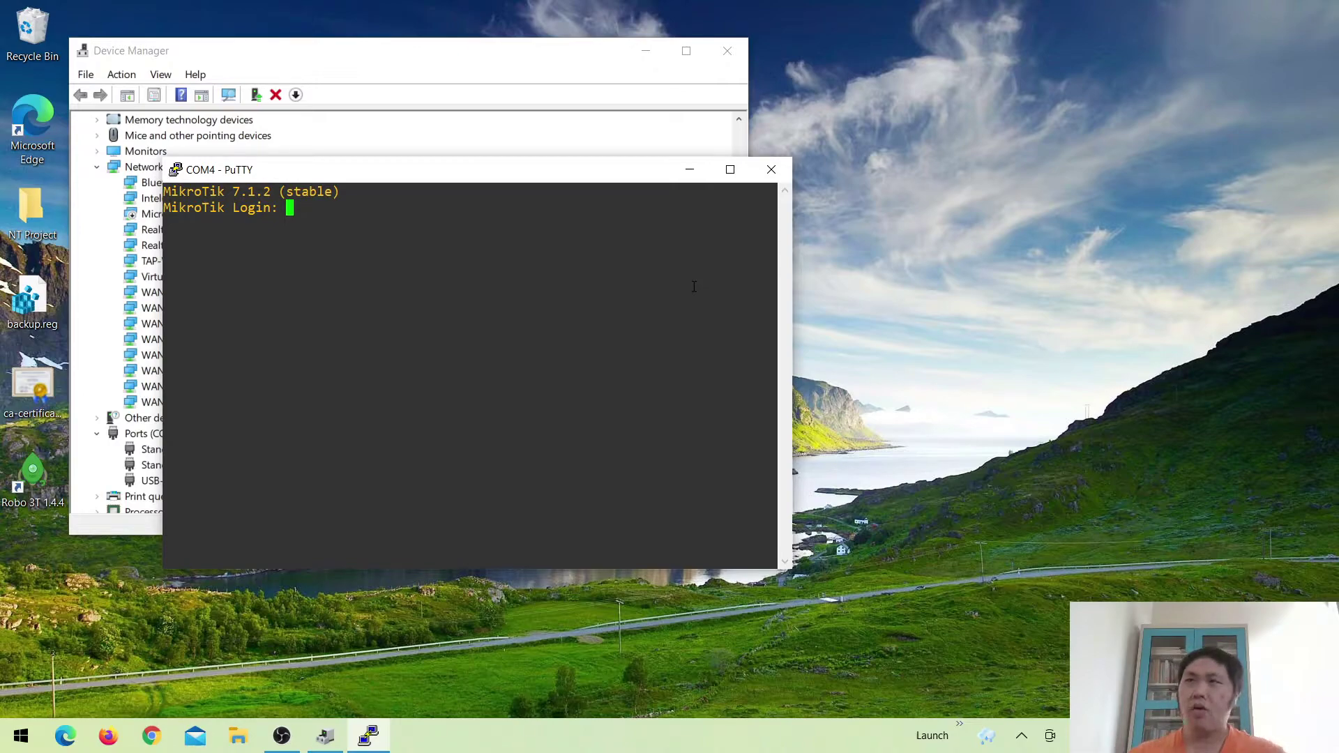
text(admin)
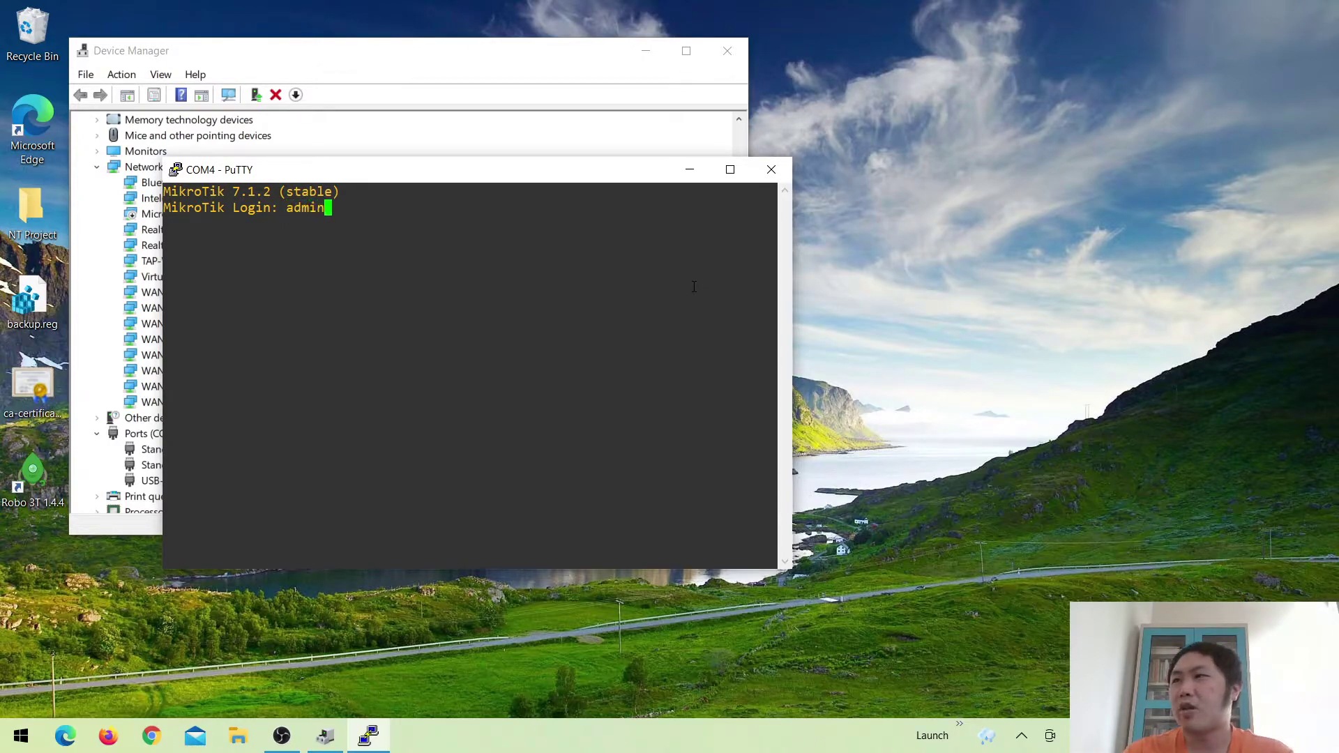
key(Return)
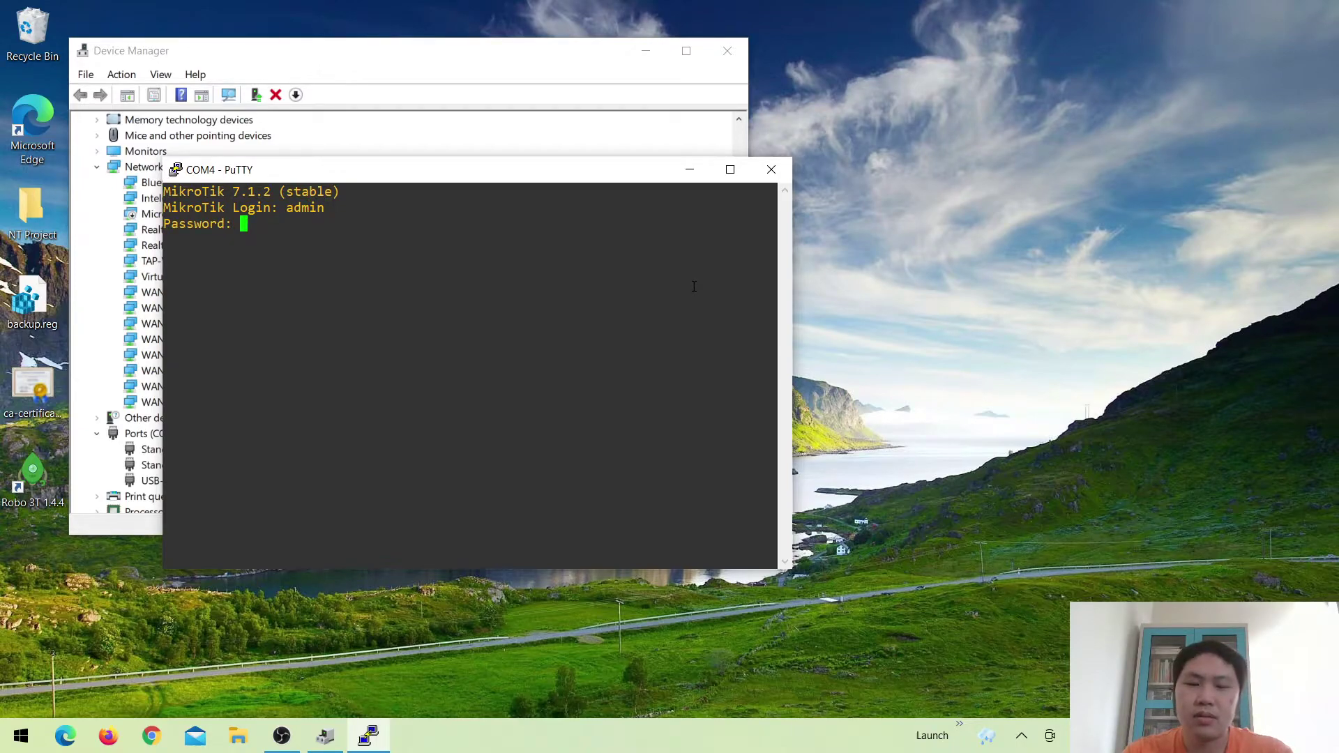
key(Return)
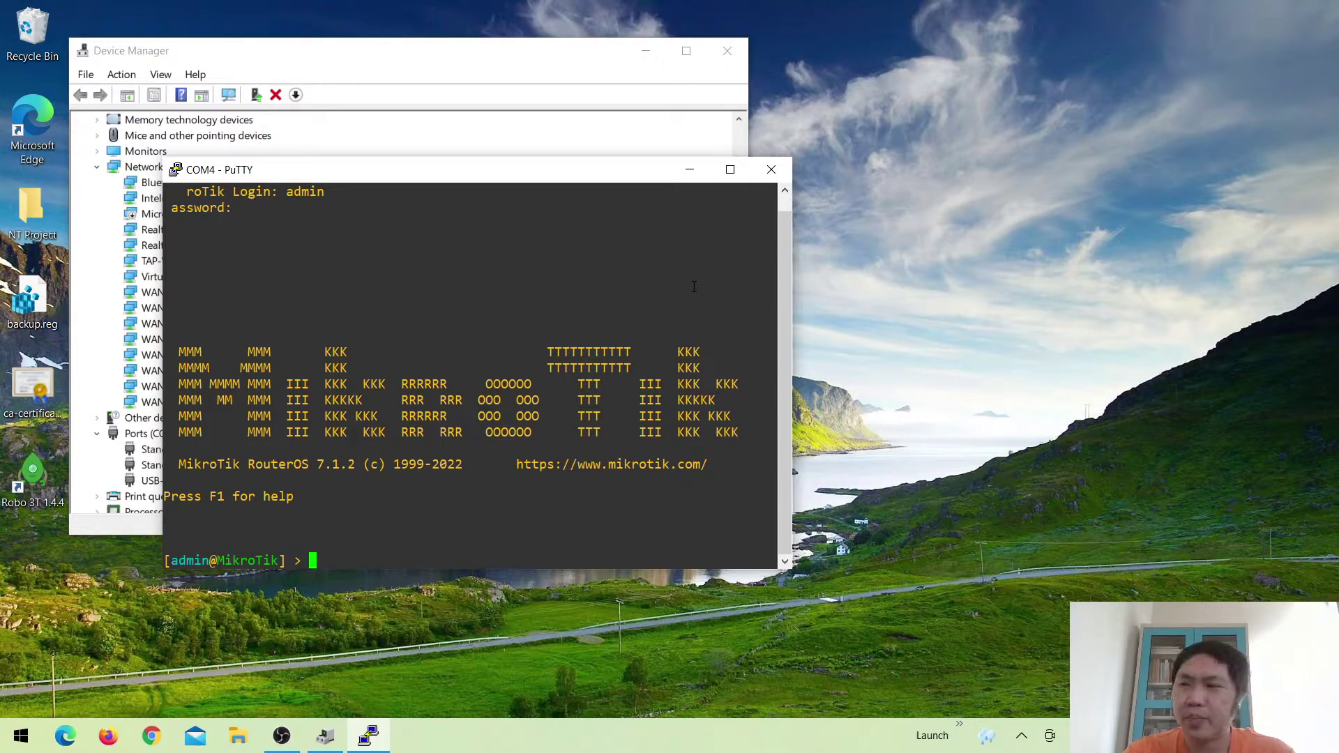
From the /system menu, reboot the router and confirm with y
text(system/rese)
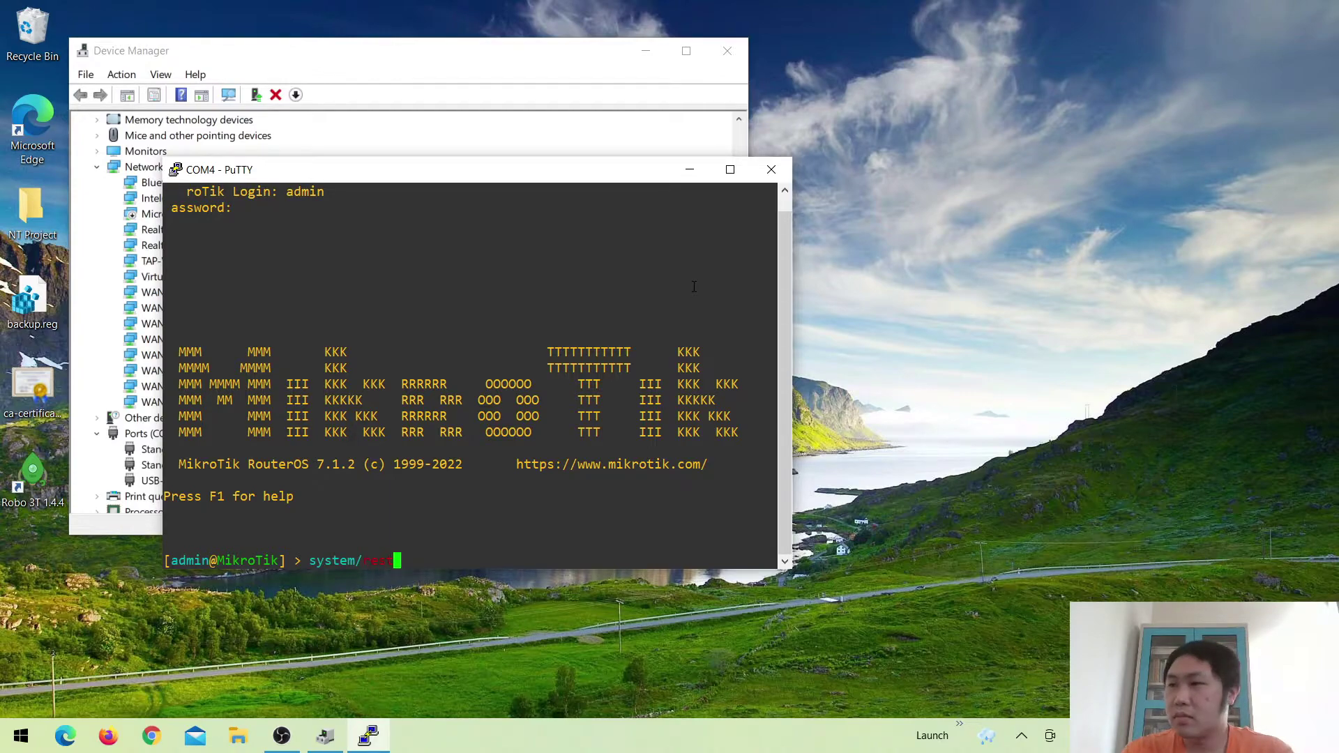
key(Tab)
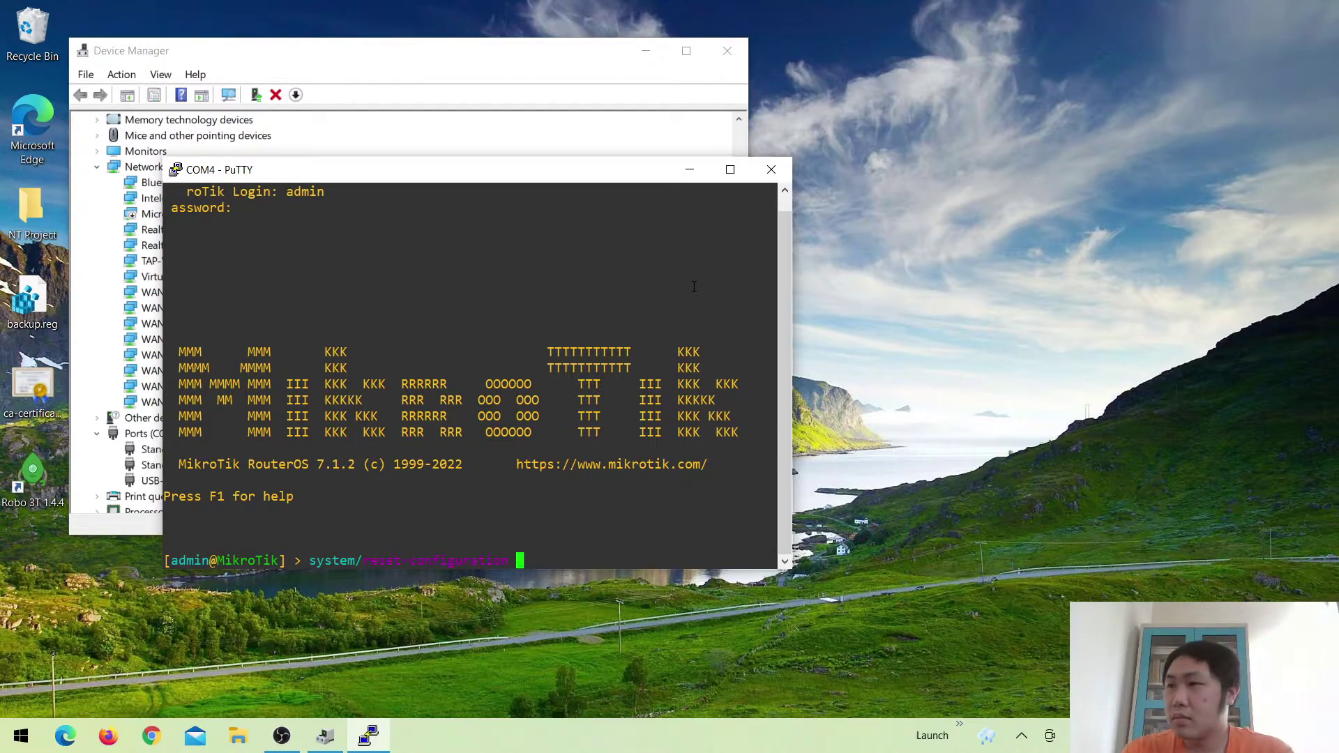
key(BackSpace)
key(BackSpace)
key(BackSpace)
key(BackSpace)
key(BackSpace)
key(BackSpace)
key(BackSpace)
key(BackSpace)
key(BackSpace)
key(BackSpace)
key(BackSpace)
key(BackSpace)
key(BackSpace)
key(BackSpace)
key(BackSpace)
key(BackSpace)
key(BackSpace)
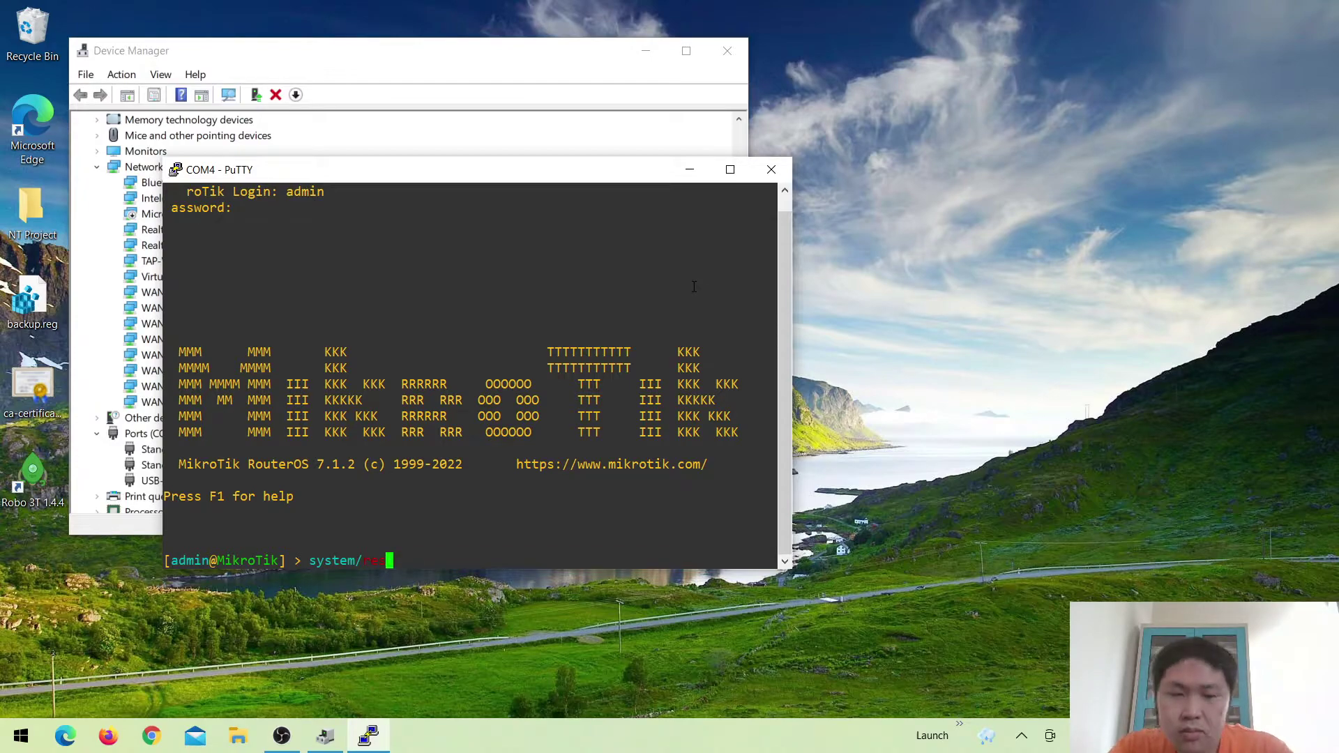
text(e)
key(Tab)
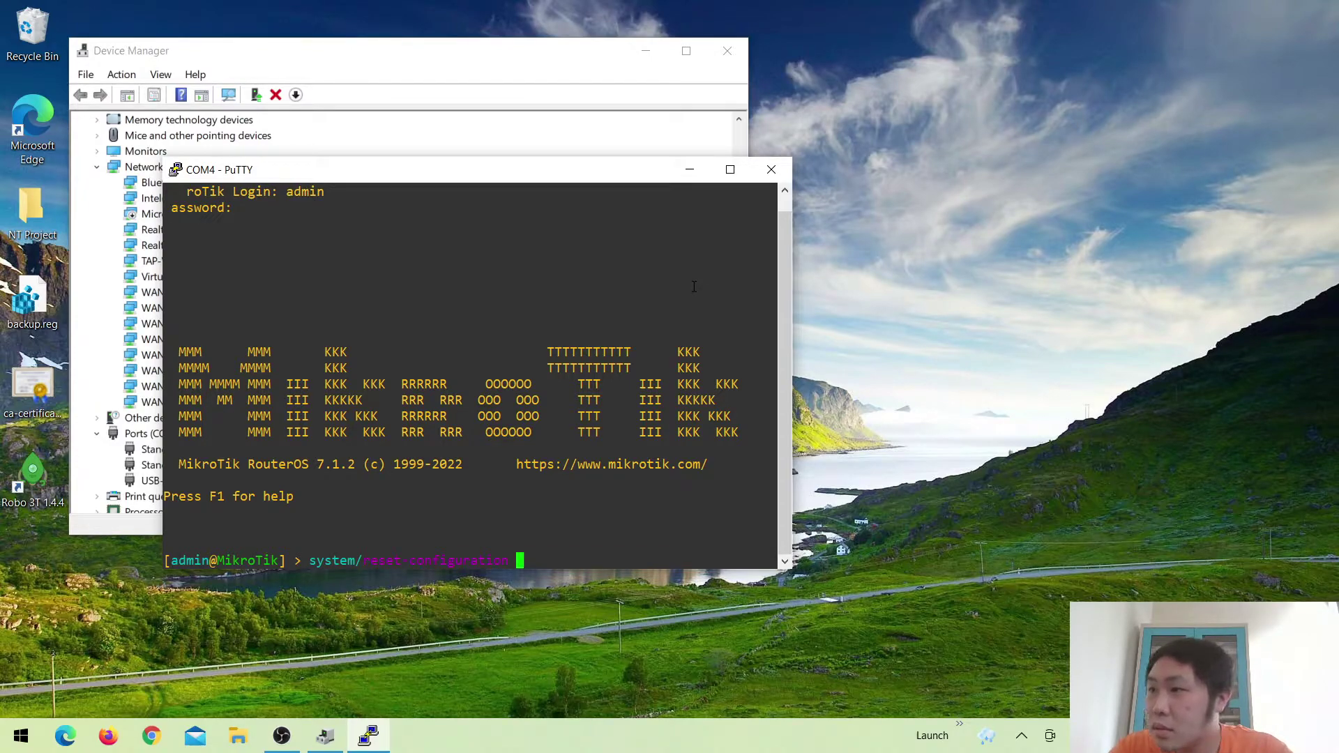
key(Tab)
key(BackSpace)
key(BackSpace)
key(BackSpace)
key(BackSpace)
key(BackSpace)
key(BackSpace)
key(BackSpace)
key(BackSpace)
key(BackSpace)
key(BackSpace)
key(BackSpace)
key(BackSpace)
key(BackSpace)
key(BackSpace)
key(BackSpace)
key(BackSpace)
key(BackSpace)
key(BackSpace)
key(BackSpace)
key(BackSpace)
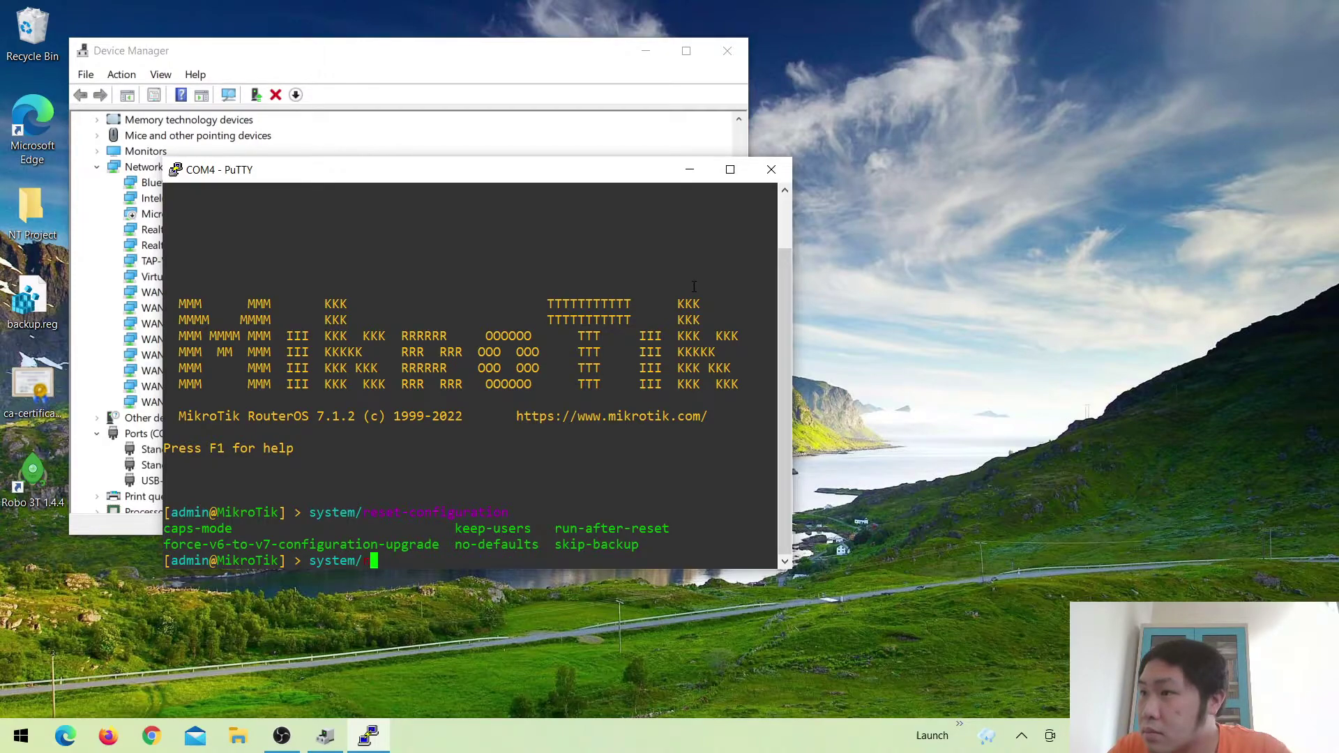
key(Return)
text(re)
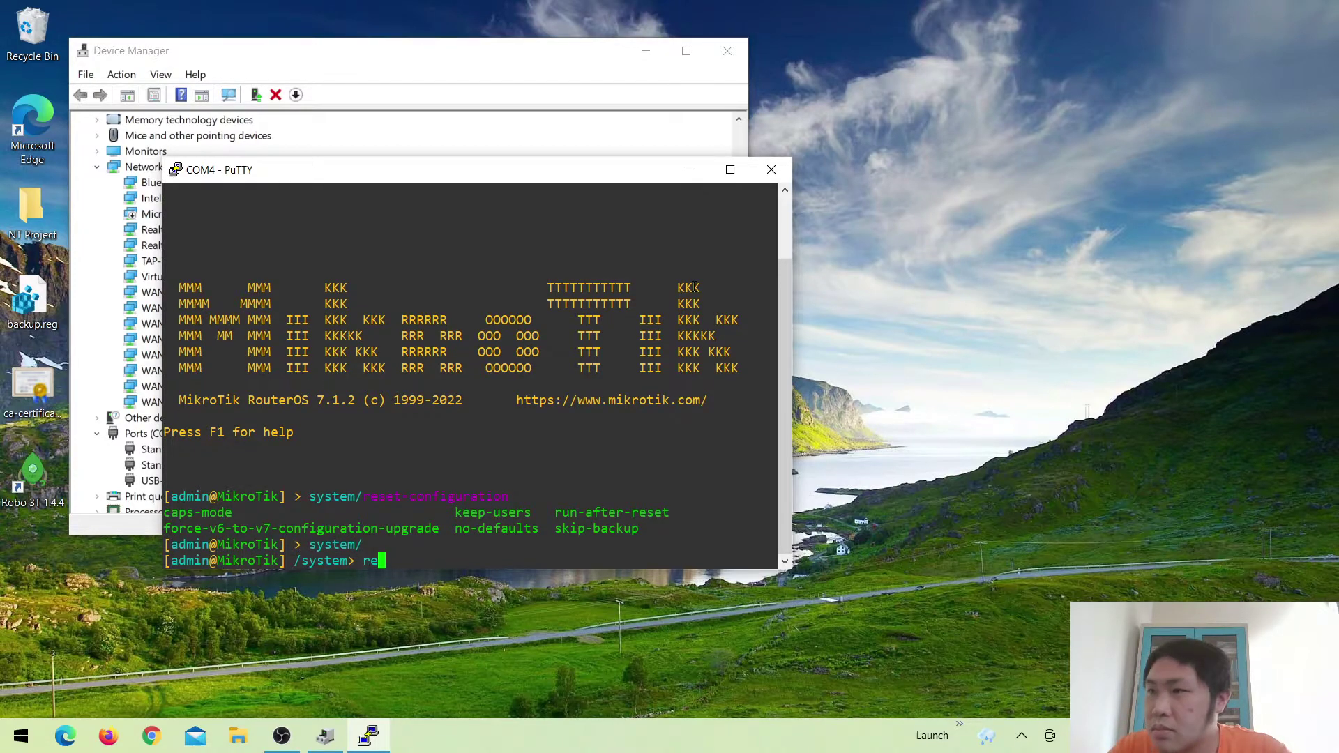
text(boot)
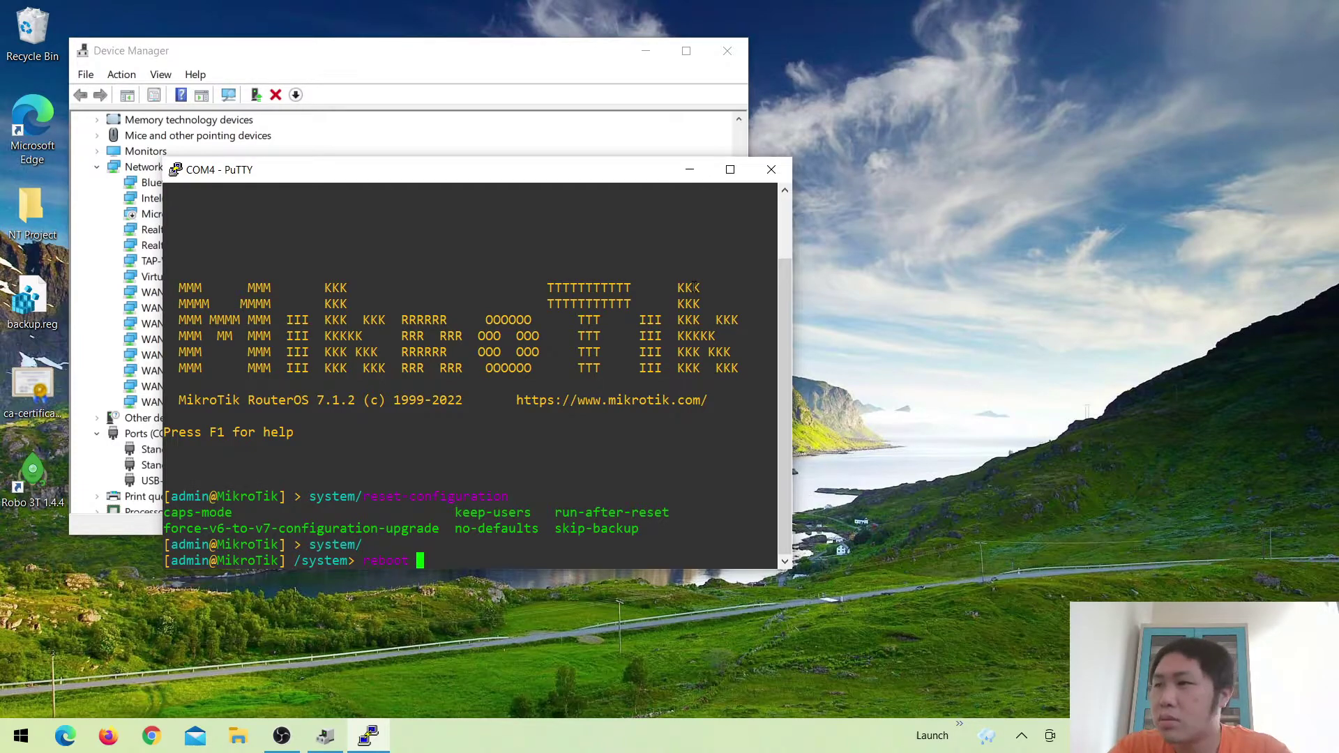
key(Return)
text(y)
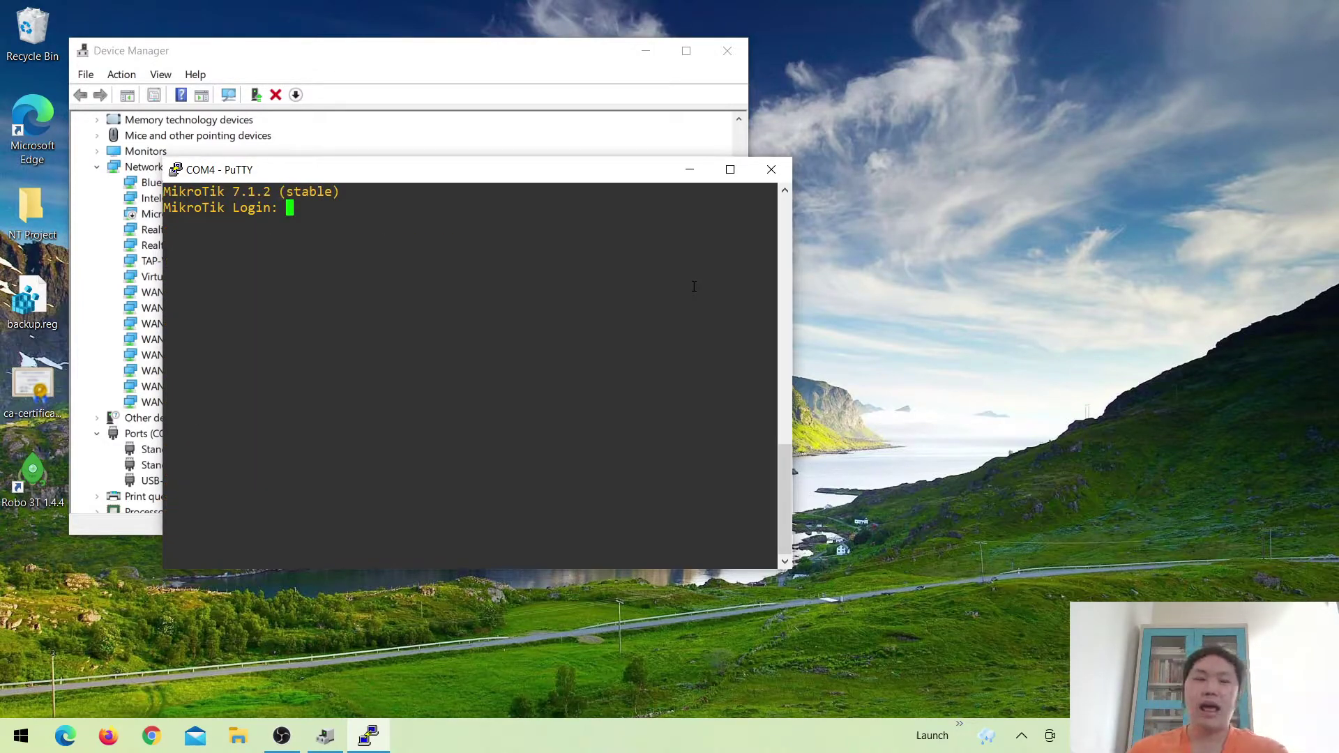
Retry the admin login three times until the rebooted router accepts it
text(admin)
key(Return)
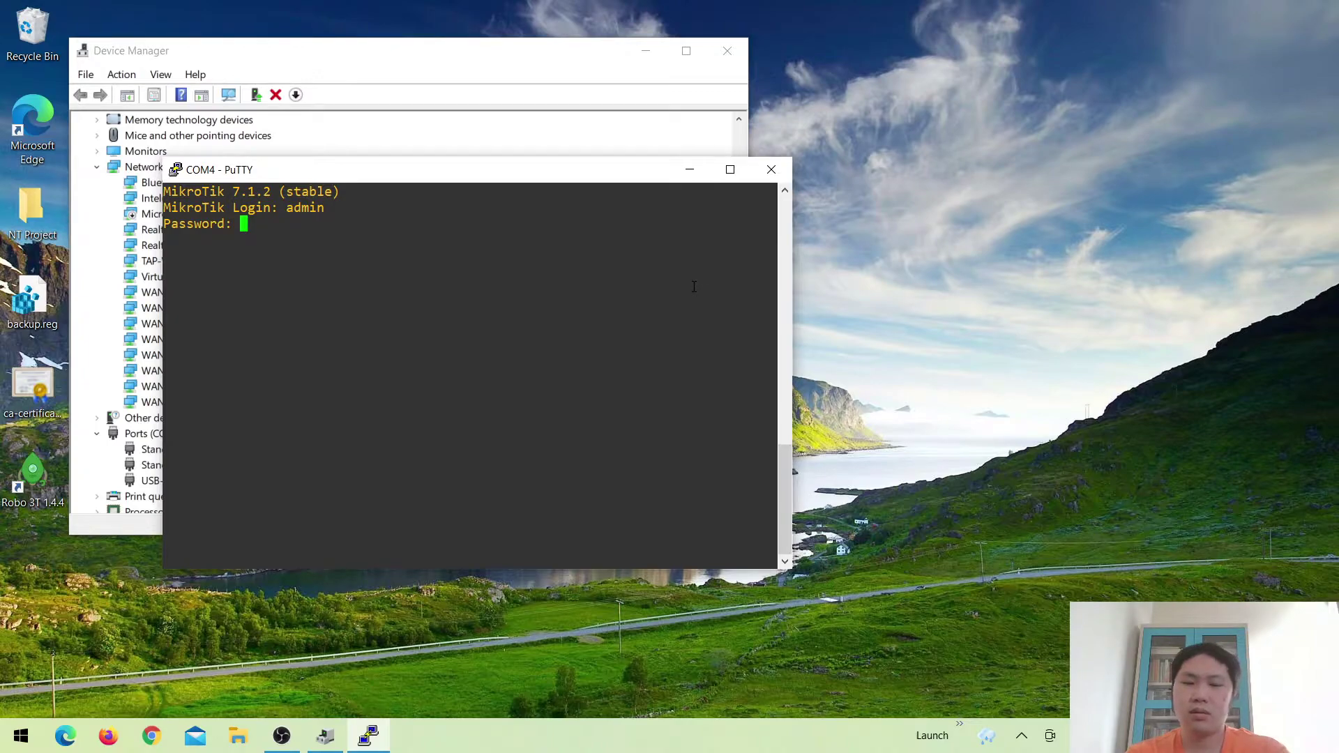
key(Return)
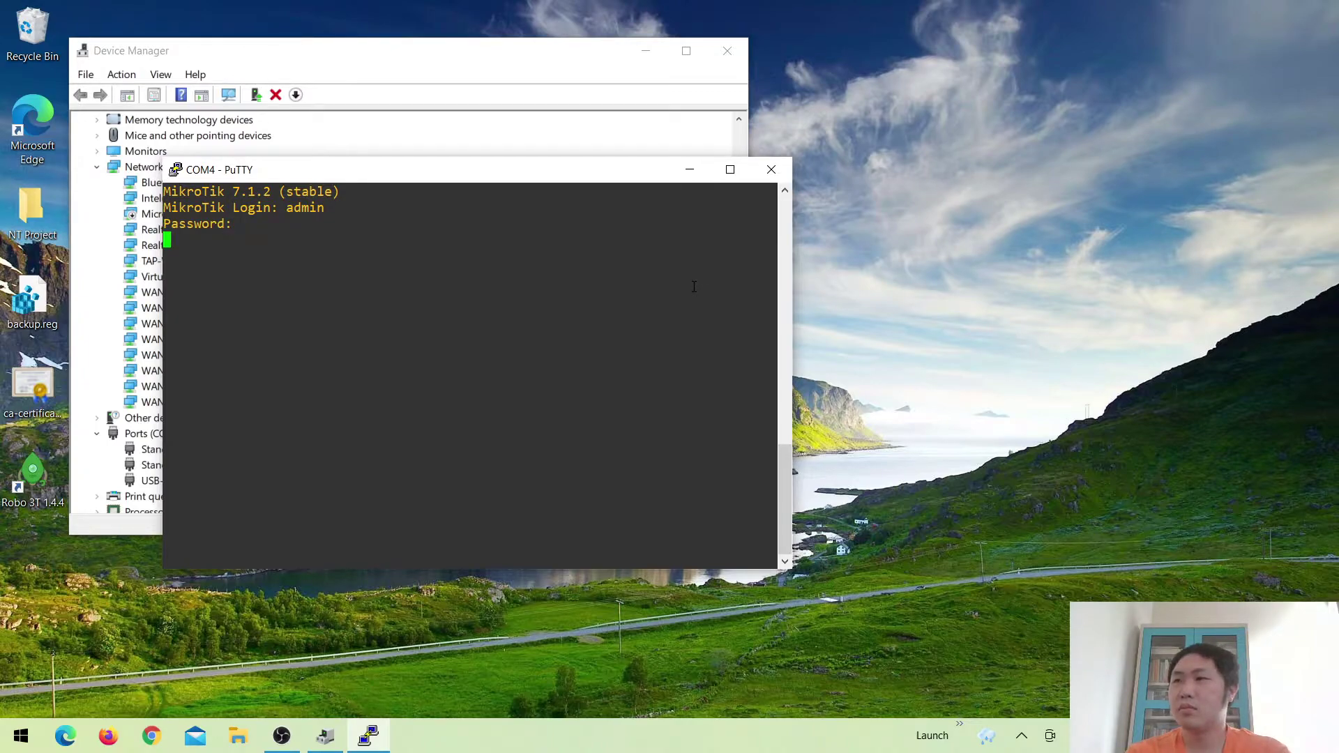
text(admin)
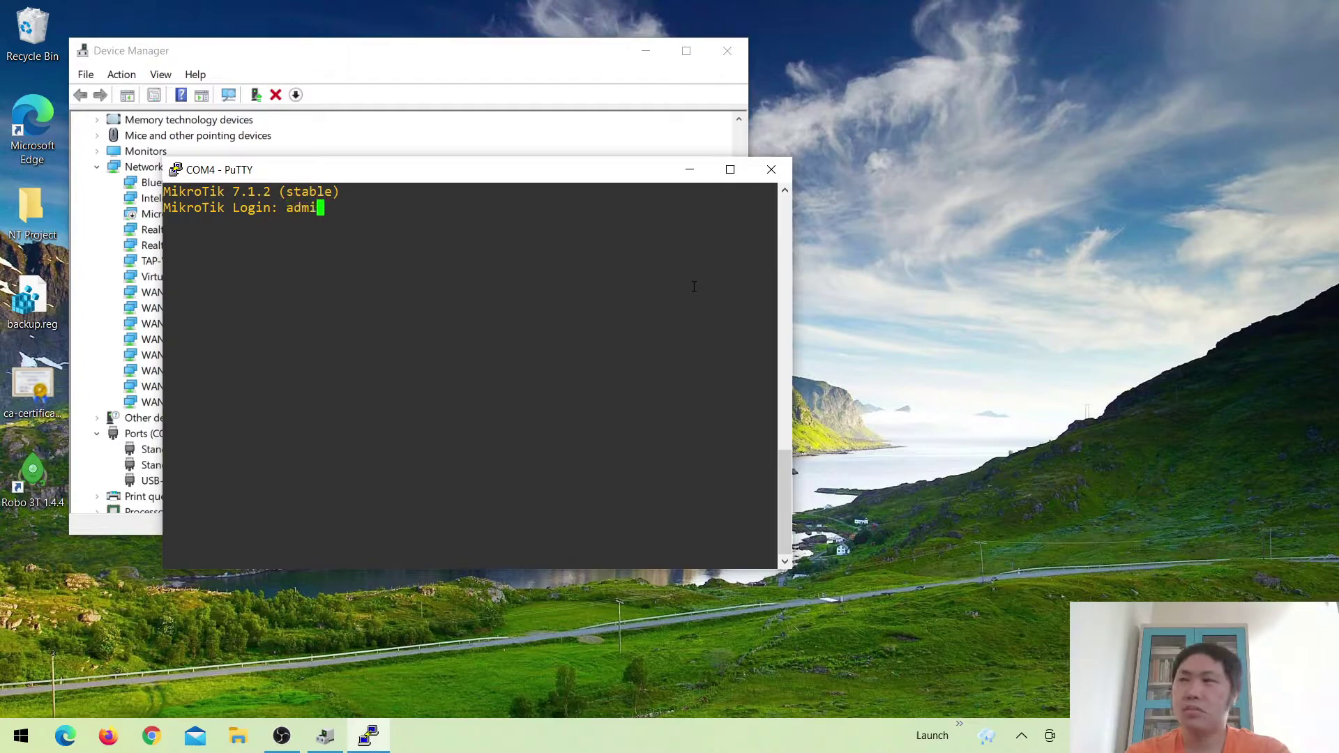
key(Return)
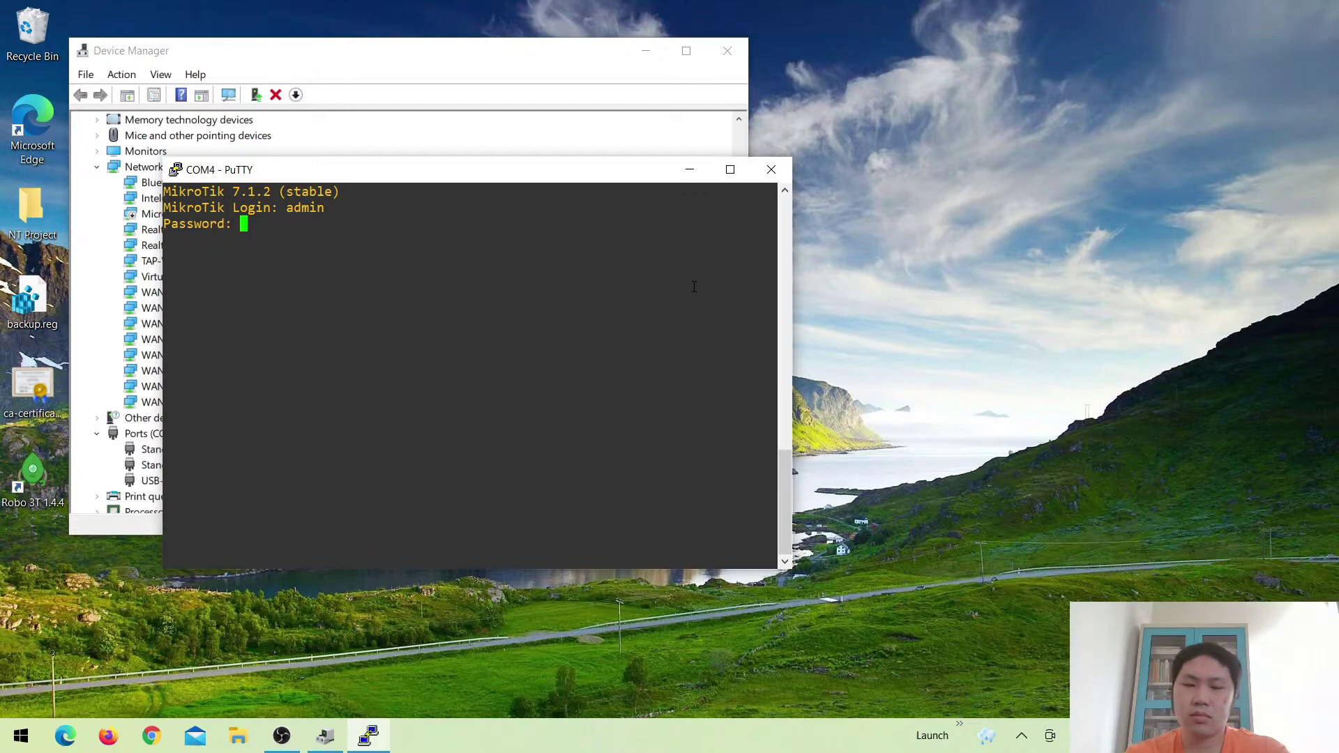
key(Return)
text(admin)
key(Return)
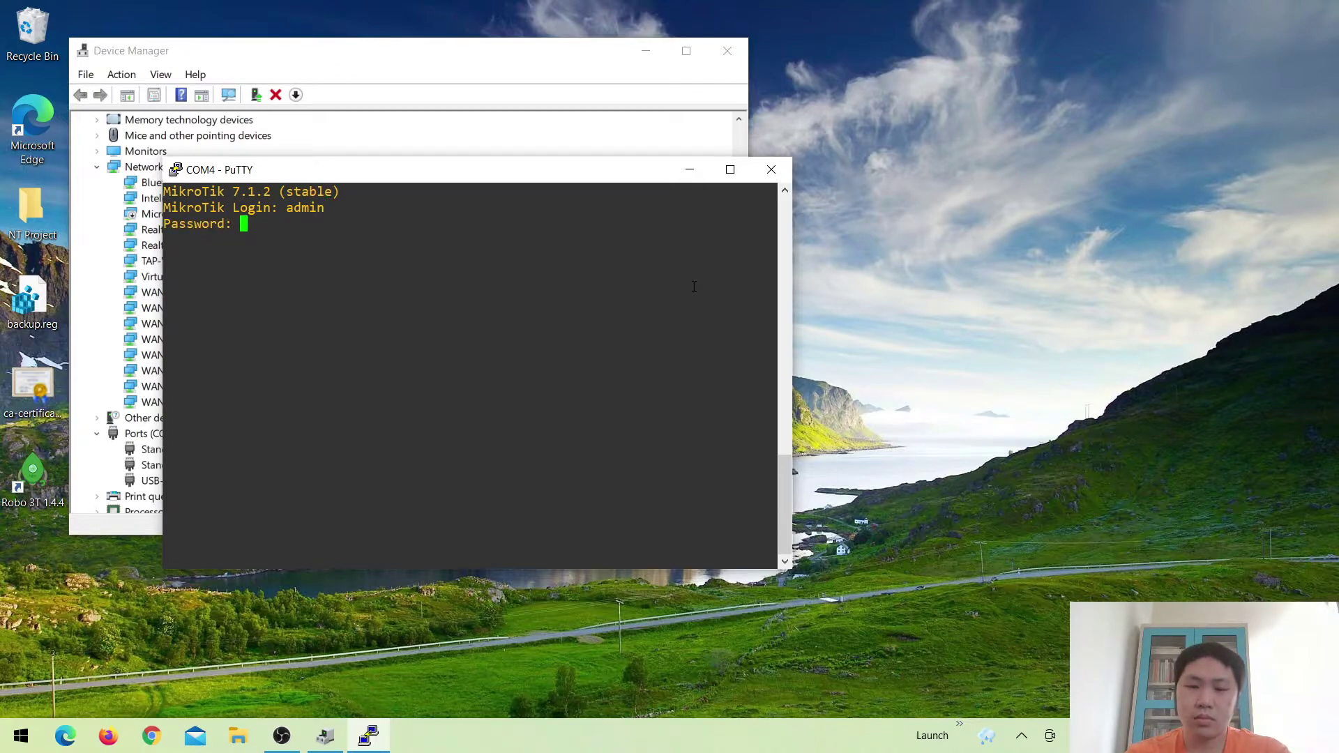
key(Return)
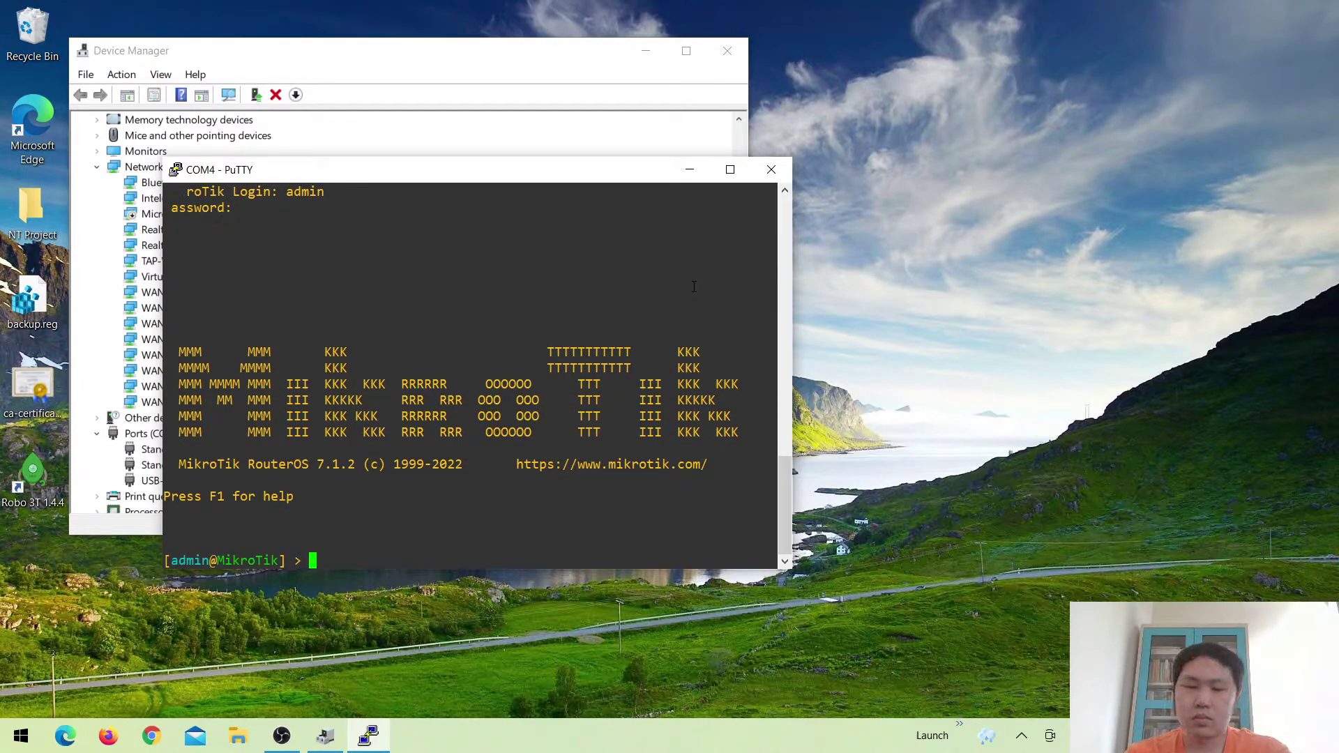
Enter the /log menu and print the router's log entries
text(log)
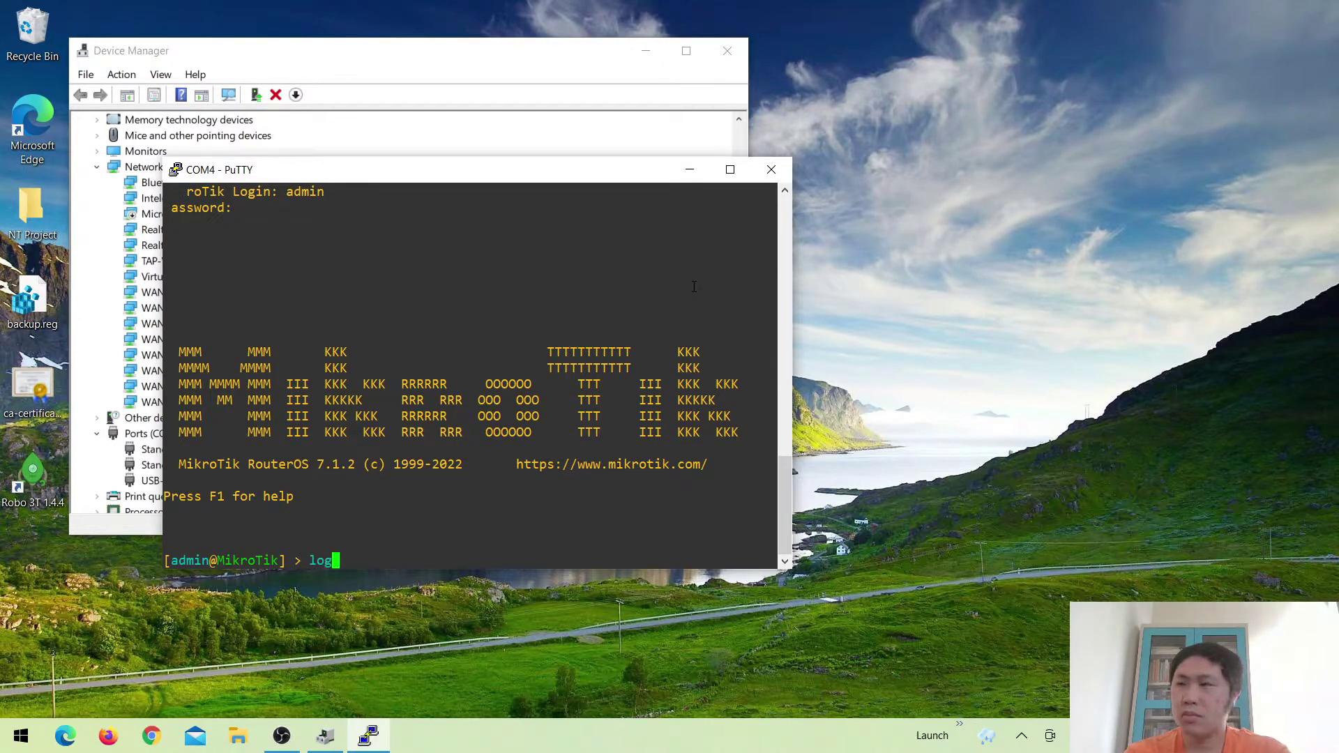
key(Return)
text(print)
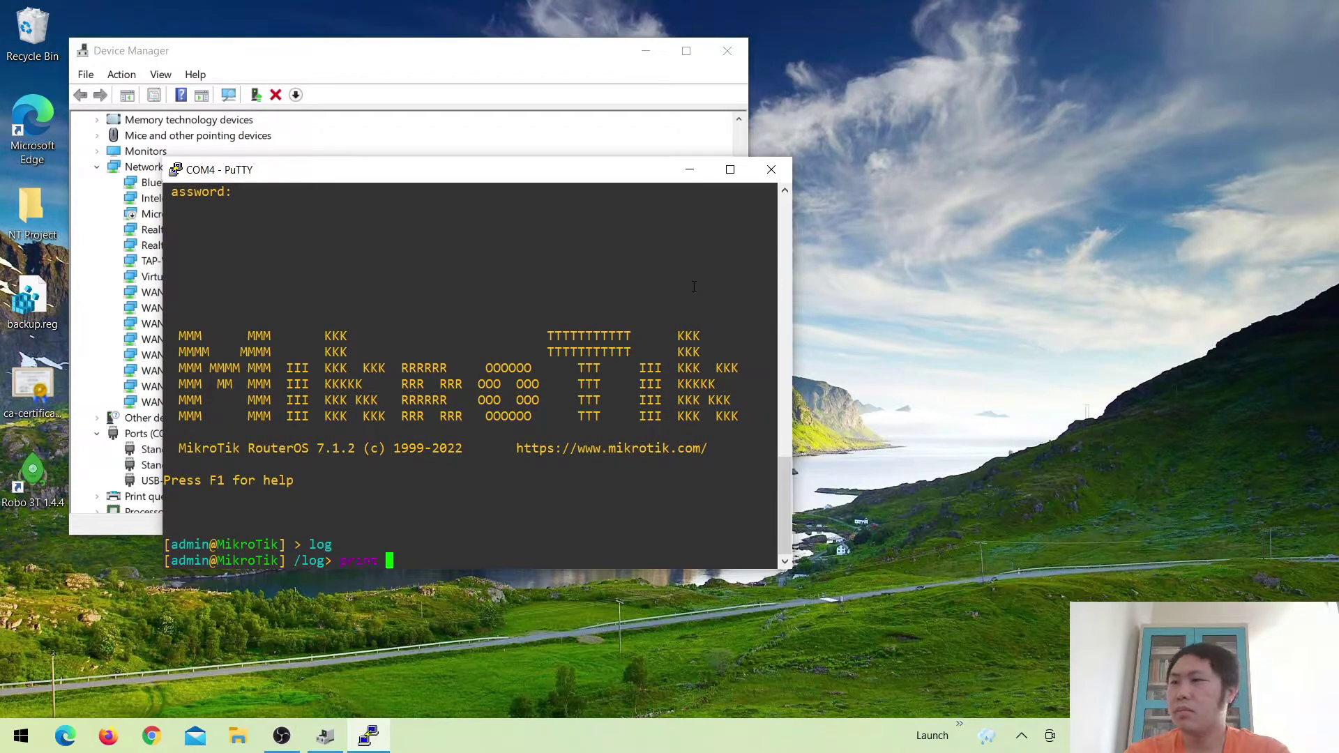
key(Return)
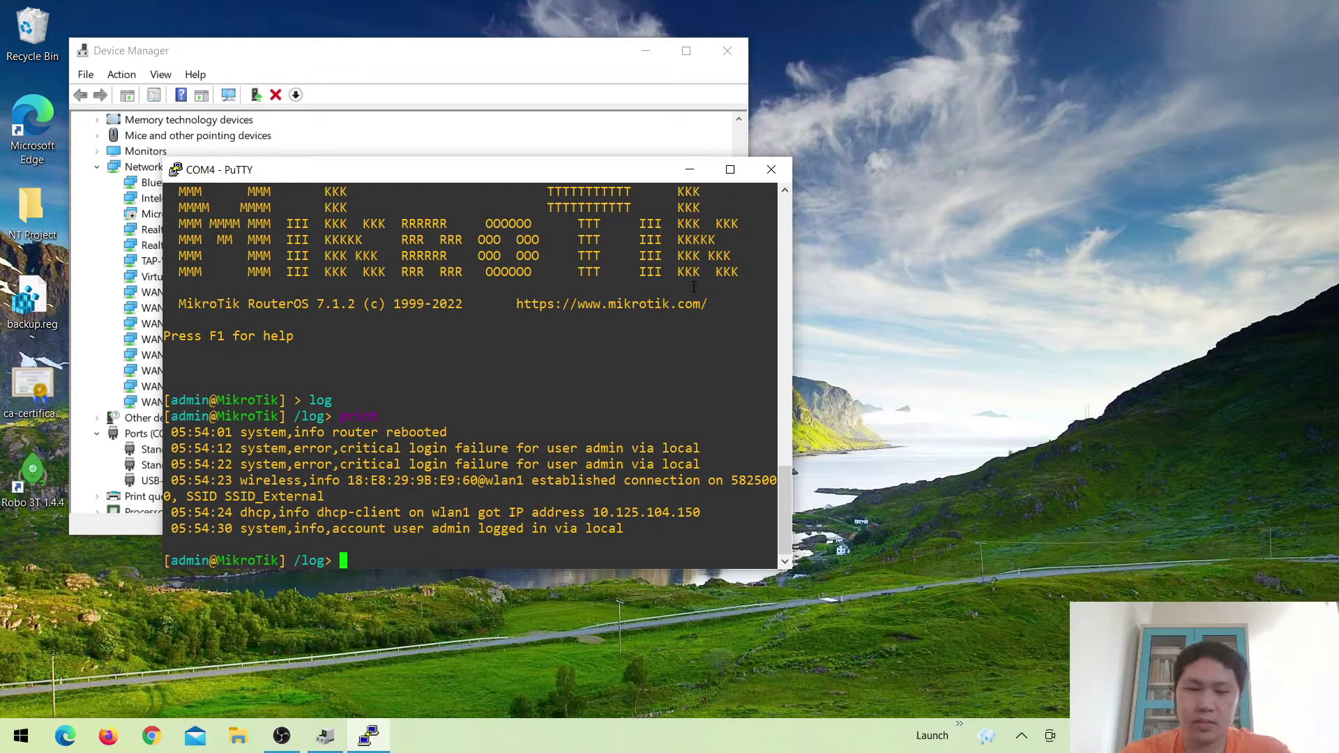
Run system/reset-configuration from the top-level menu, then decline it with n
text(..)
key(Return)
text(system)
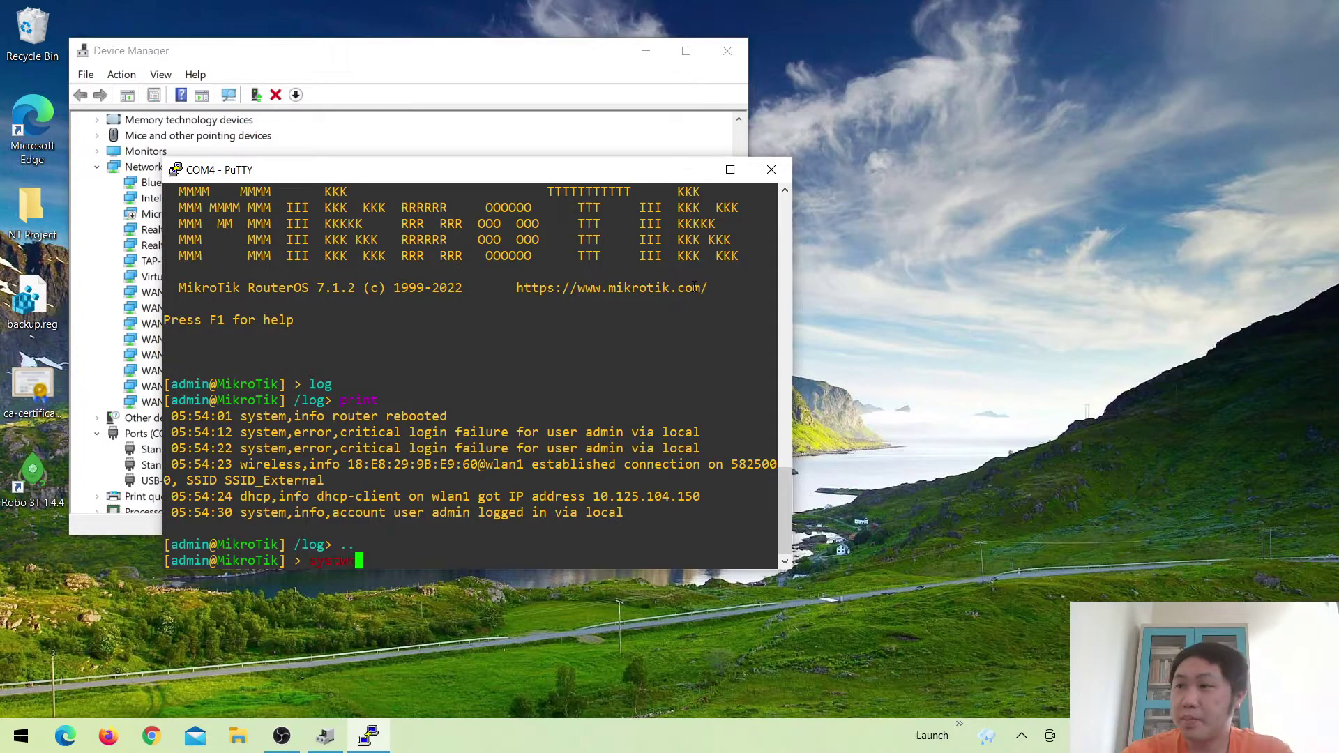
key(BackSpace)
text(m/re)
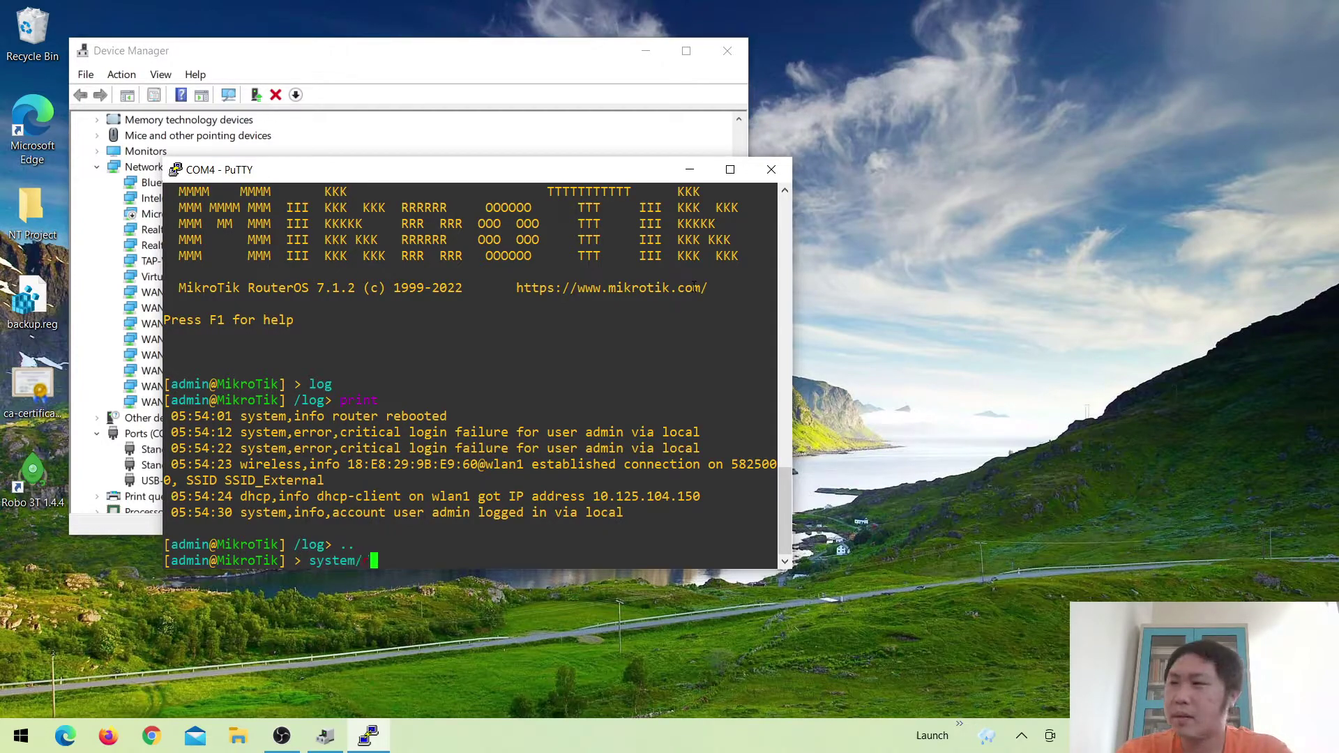
key(Tab)
key(Tab)
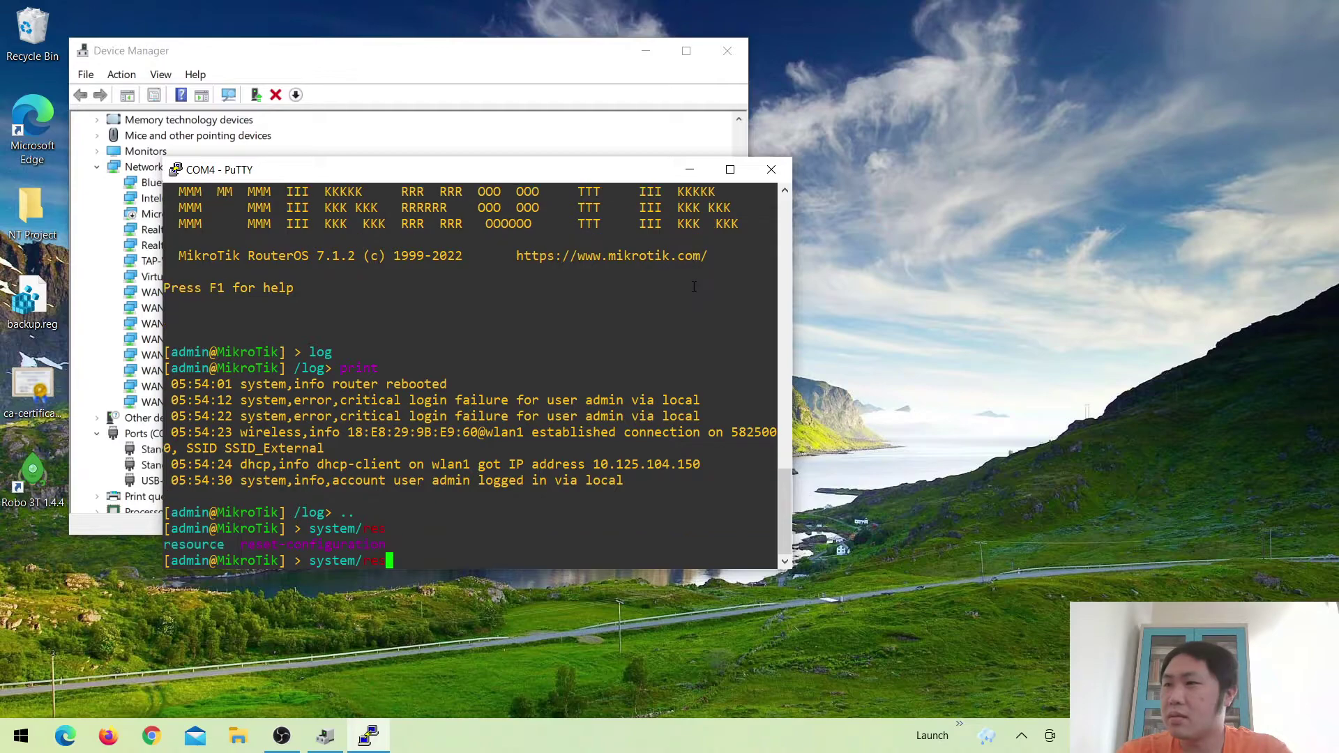
text(e)
key(Tab)
key(Return)
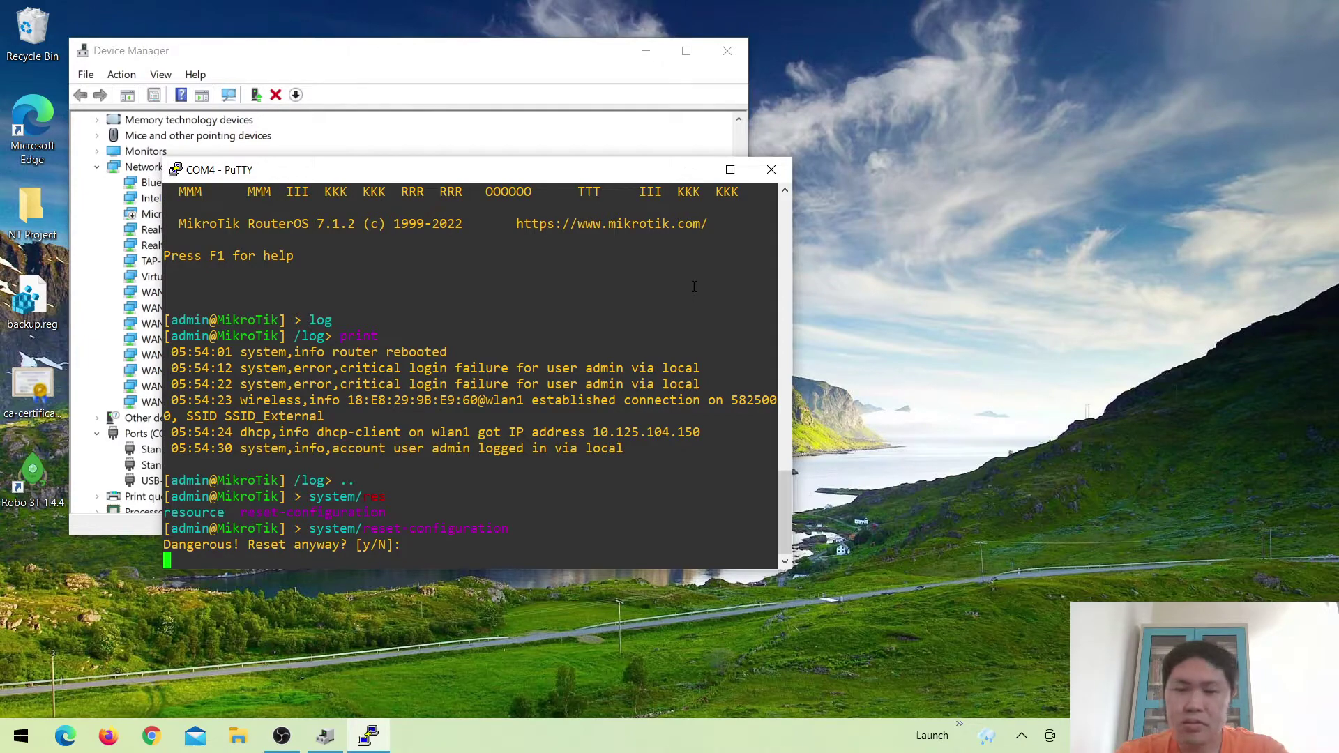
text(n)
Rerun system/reset-configuration with skip-backup=no and no-defaults=no
key(Up)
key(Tab)
key(Tab)
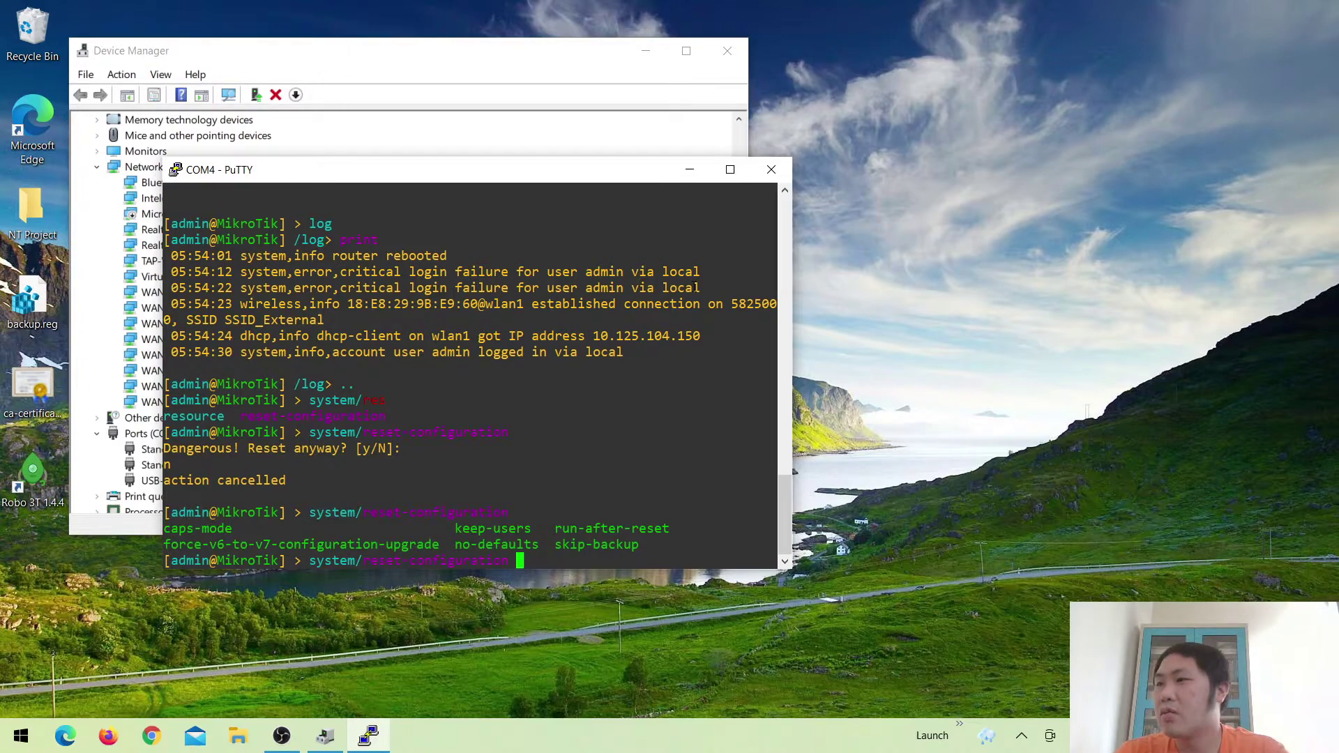
text(skip-backup=)
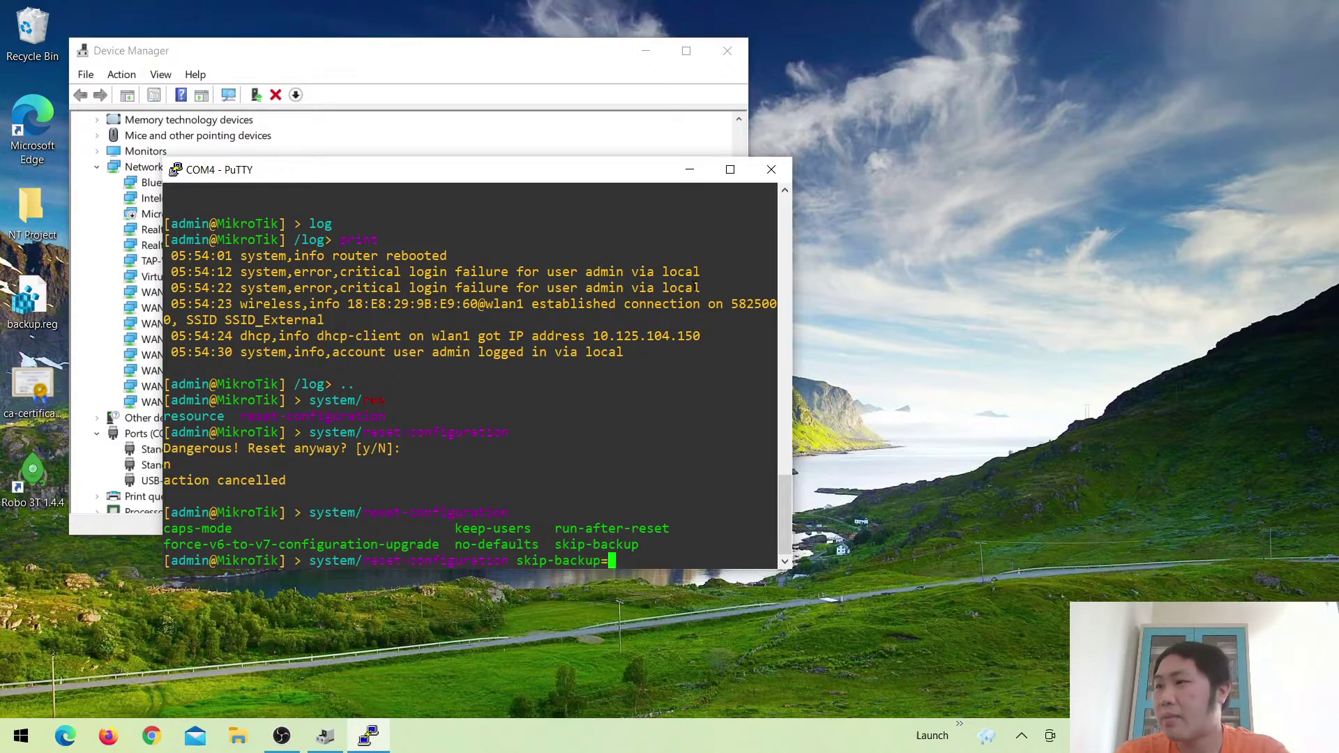
text(no bo)
key(BackSpace)
key(BackSpace)
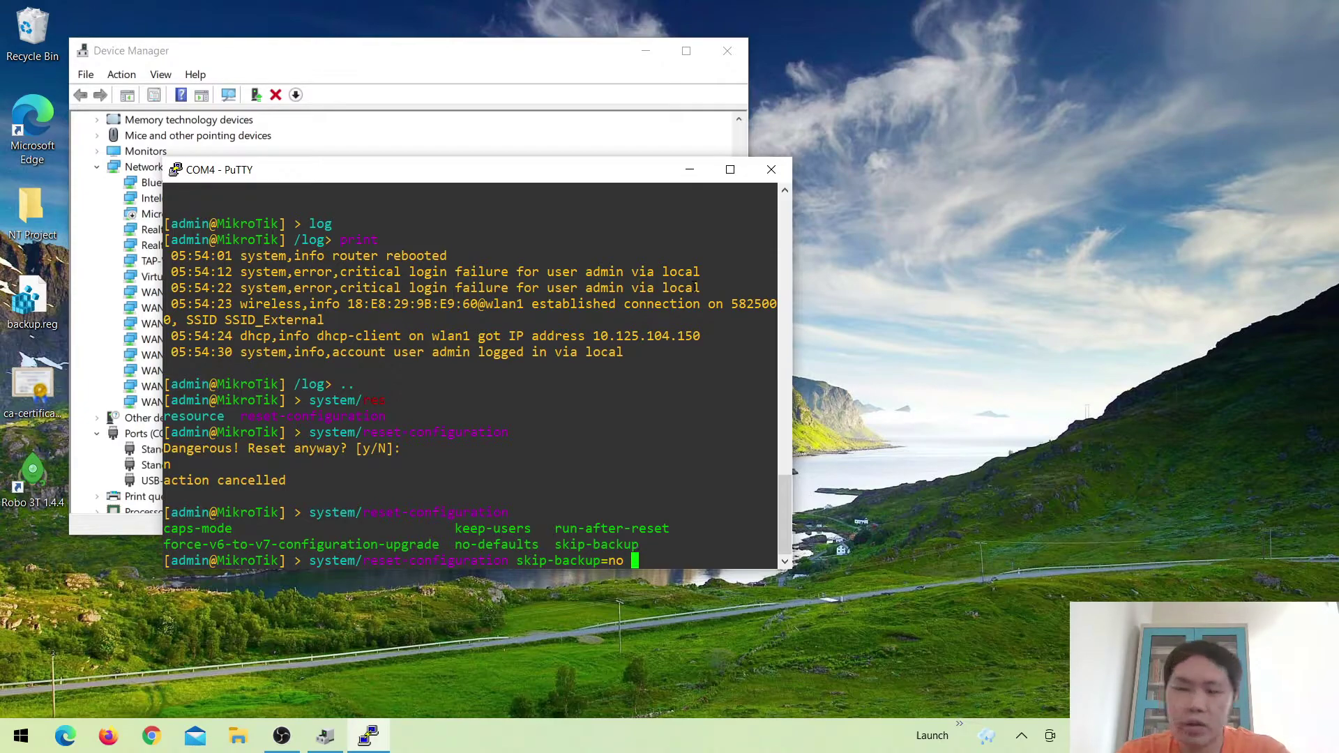
text(no)
key(Tab)
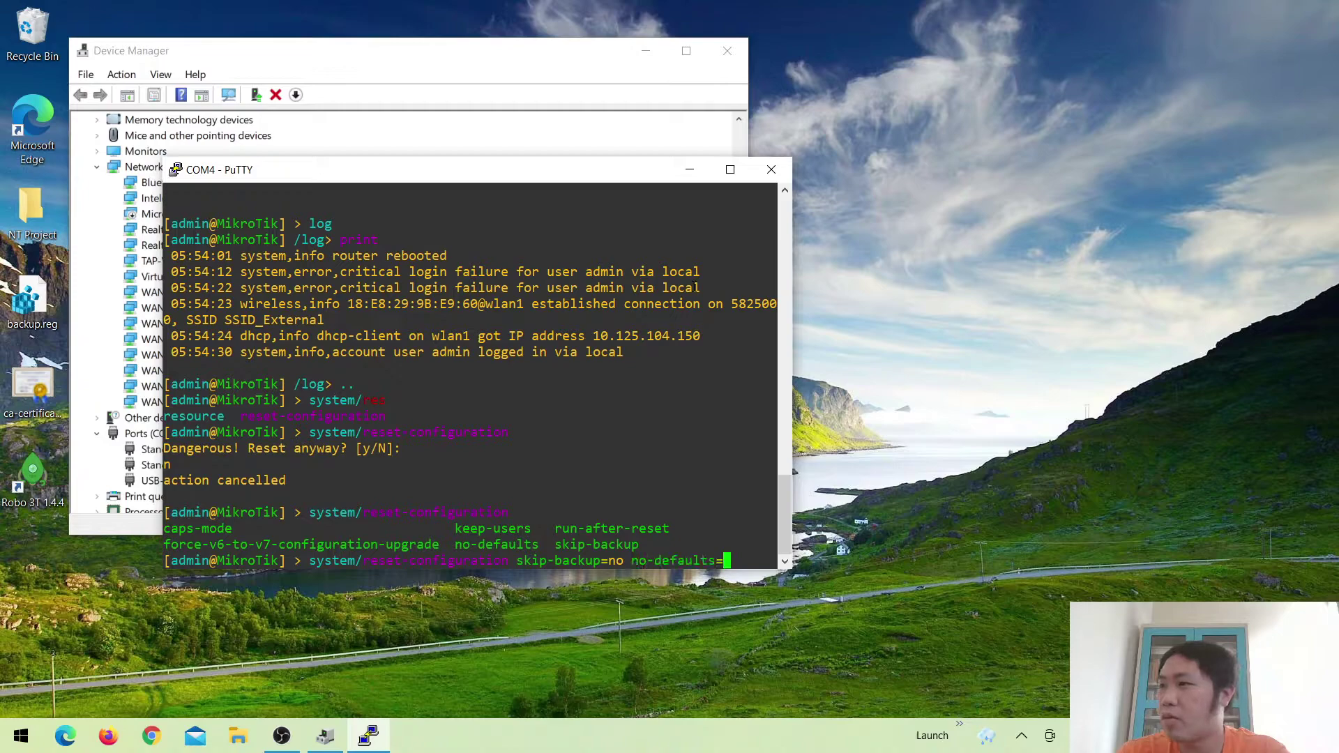
text(no)
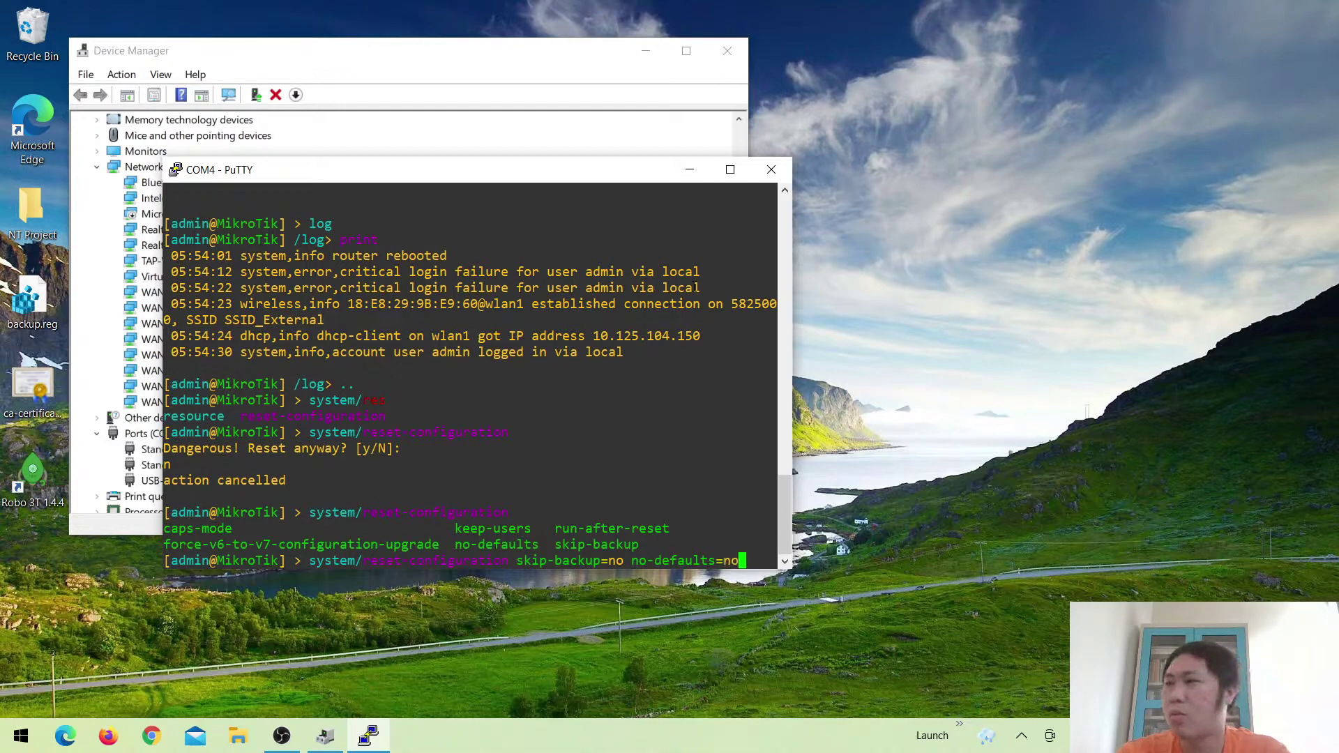
key(Return)
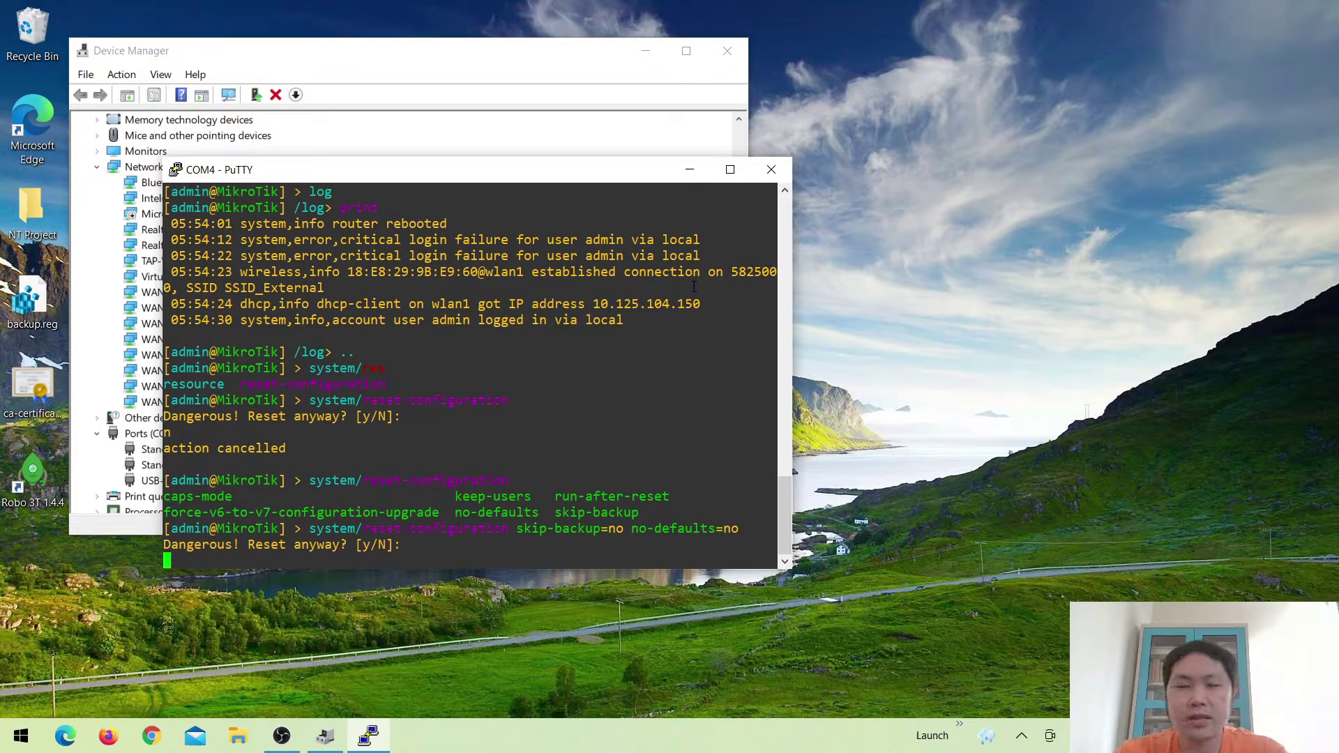
Confirm the reset with y, then close Device Manager once the router reboots
text(y)
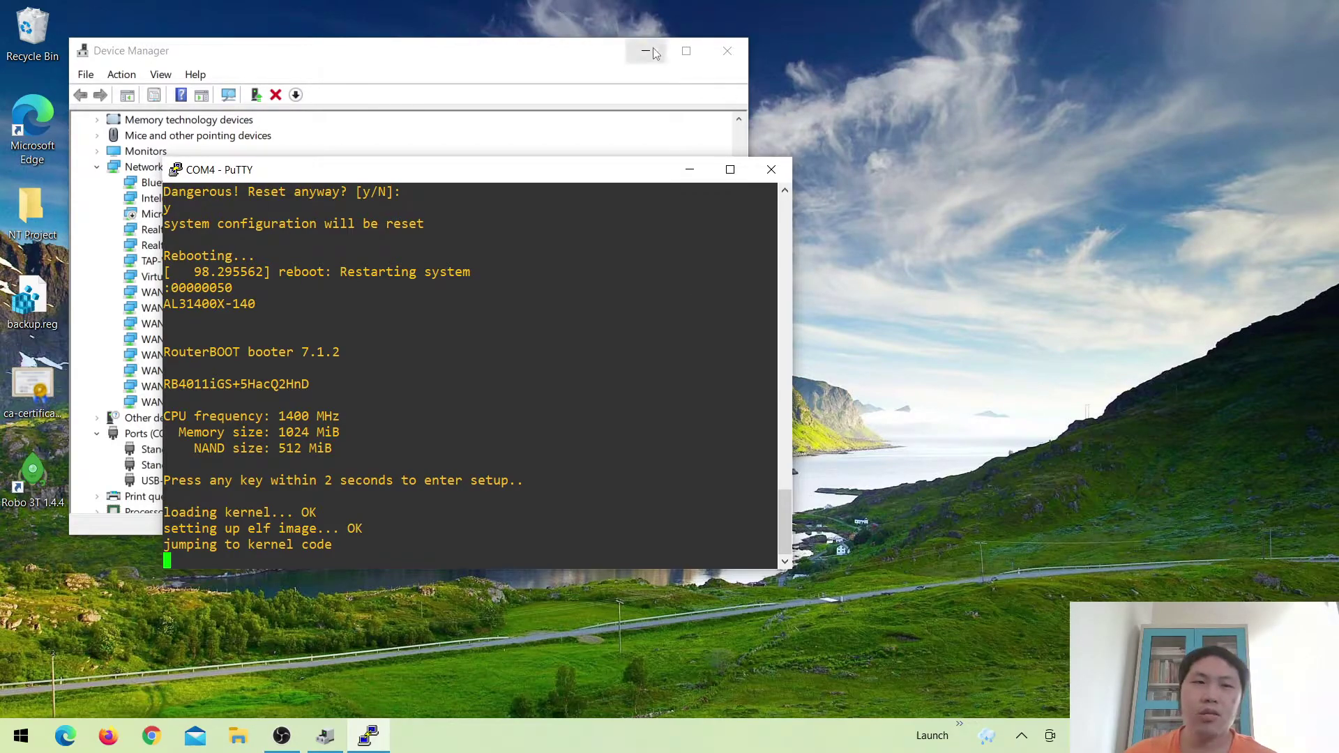
click(725, 50)
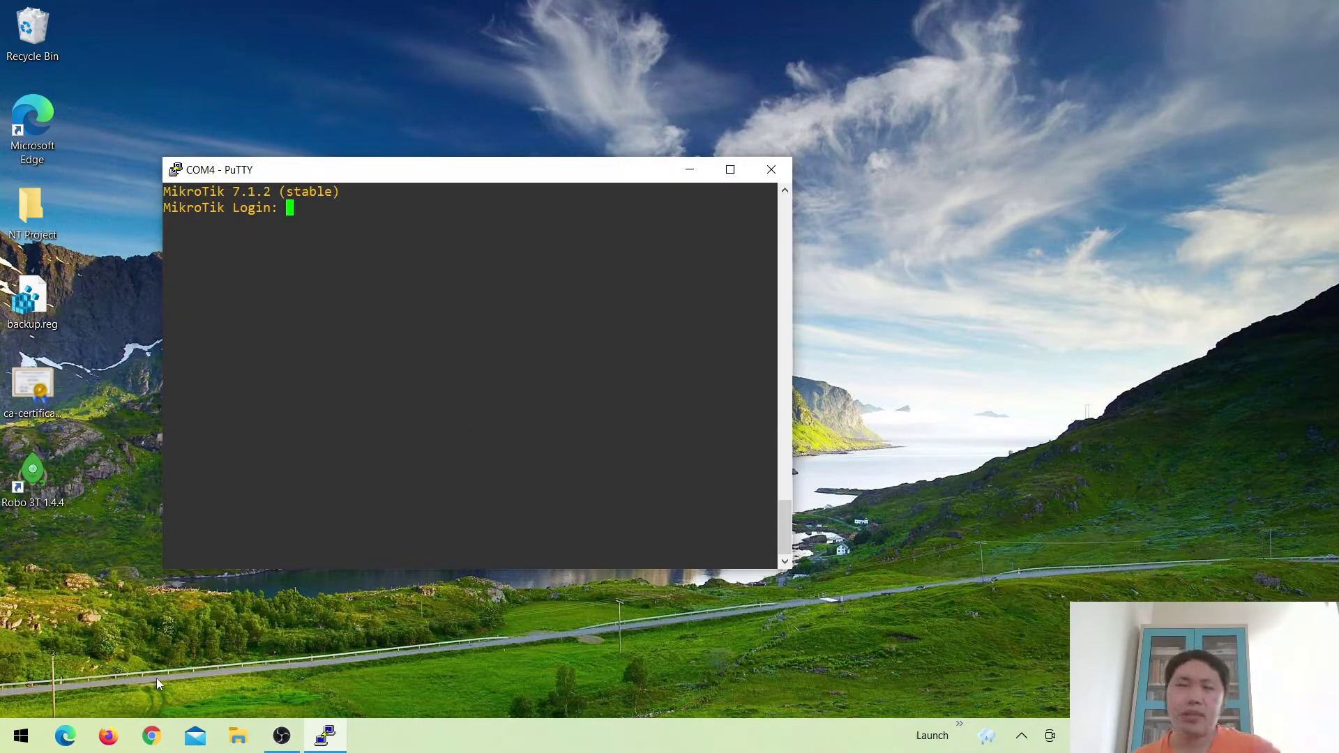
Log in to the reset router as admin with an empty password
text(admin)
key(Return)
key(Return)
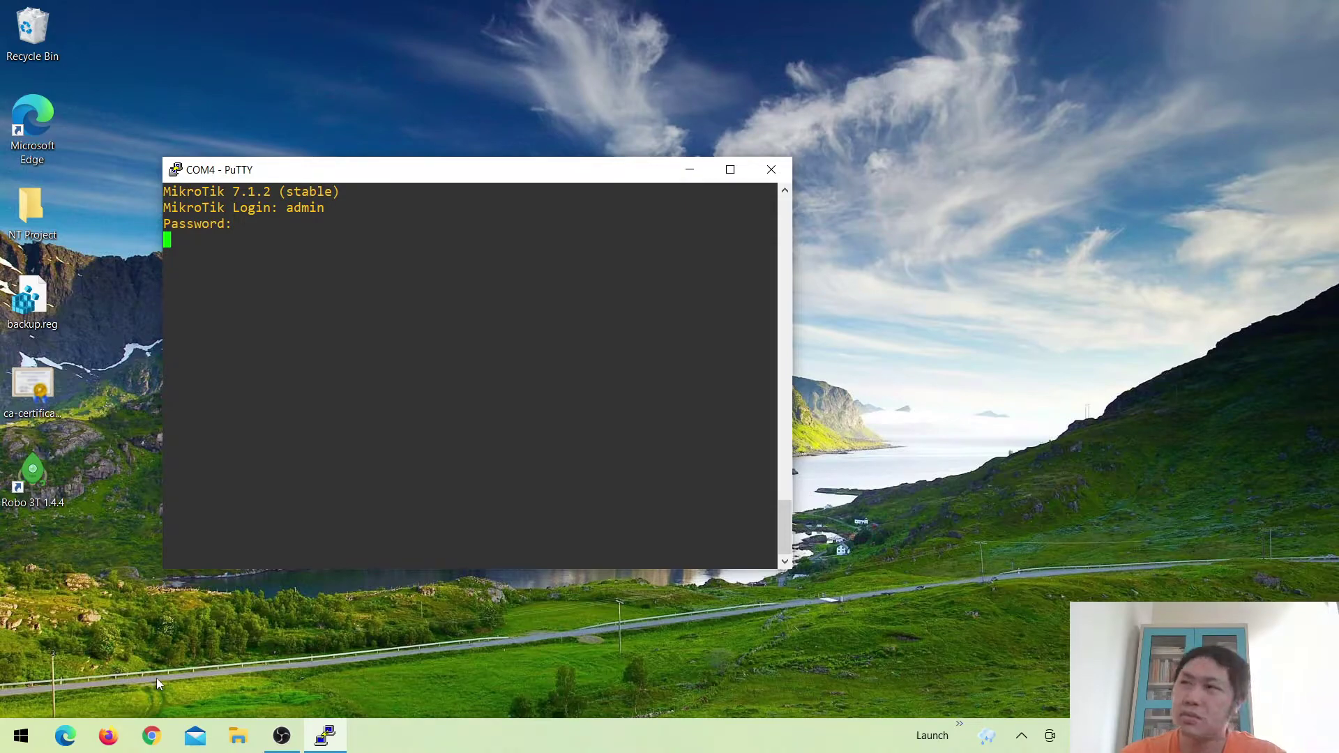
key(Return)
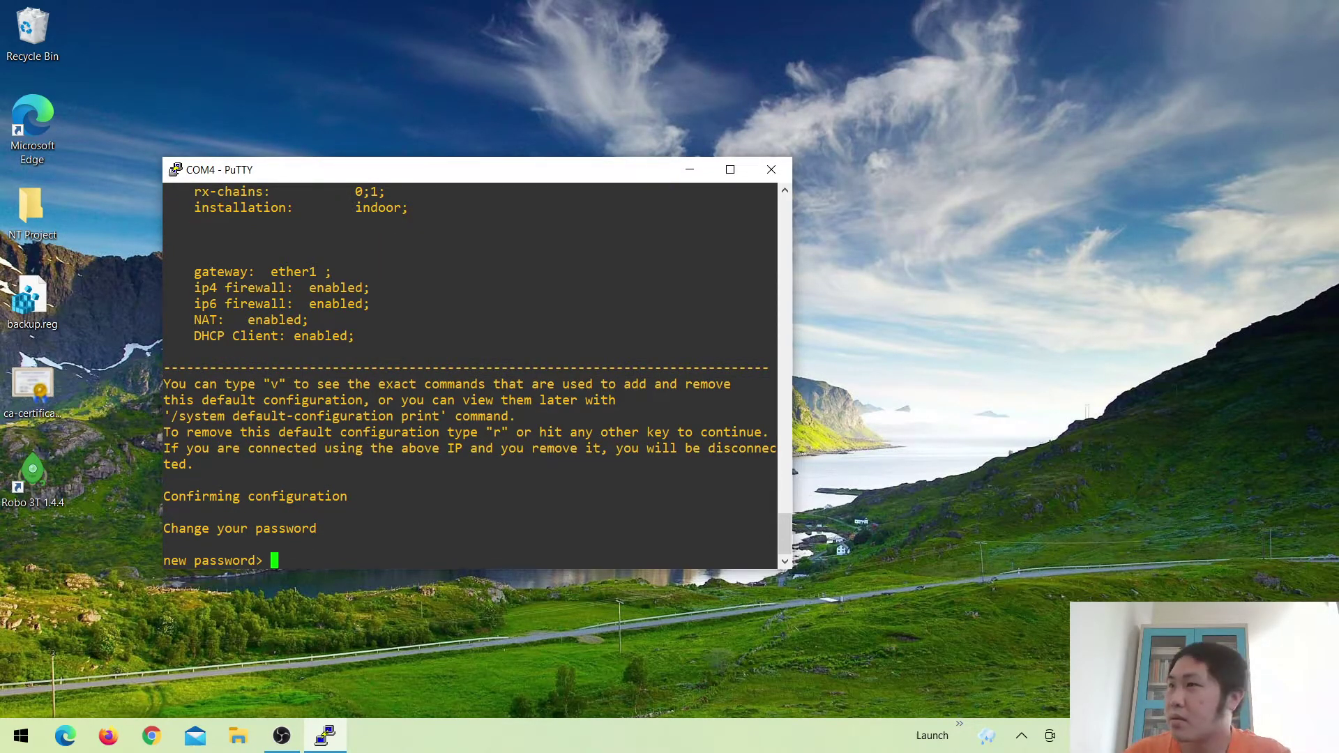
Set a new admin password on the reset router and confirm it at the repeat prompt
key(alt+Tab)
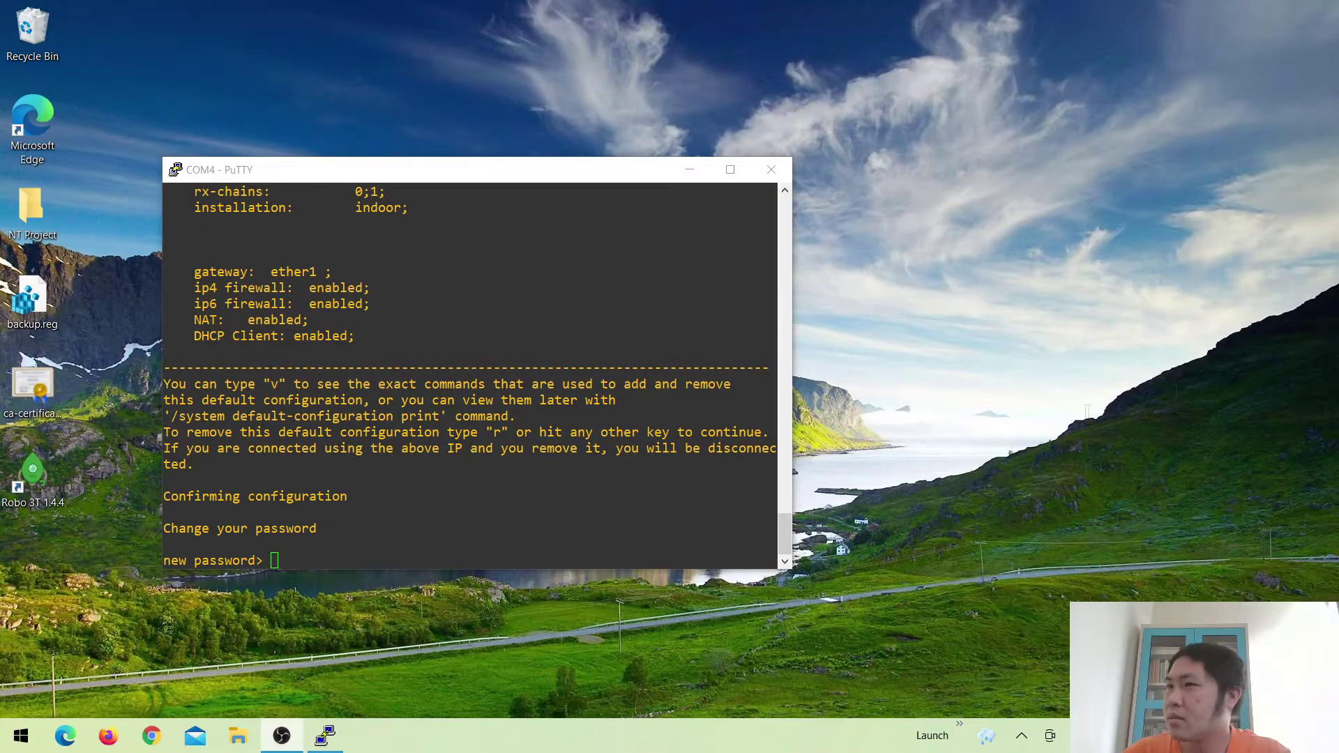
click(652, 375)
scroll(652, 374, up, 10)
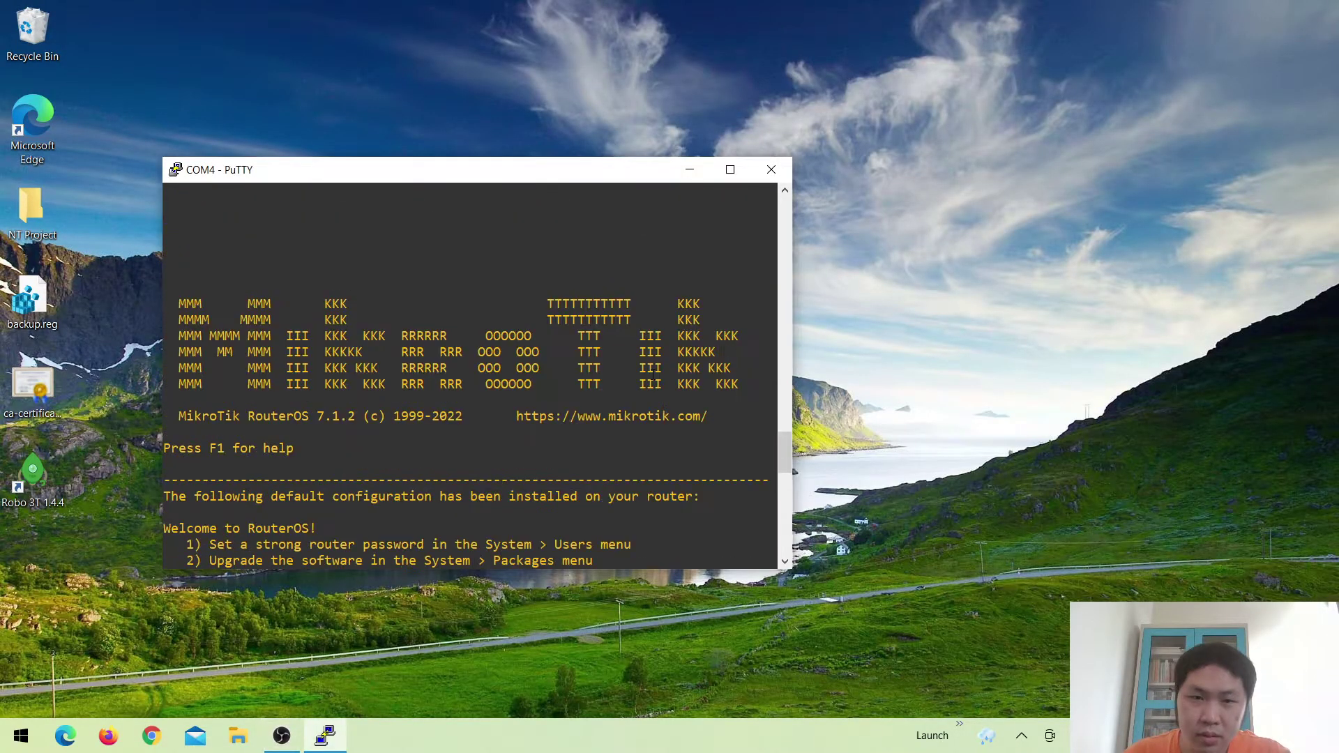
scroll(652, 374, down, 4)
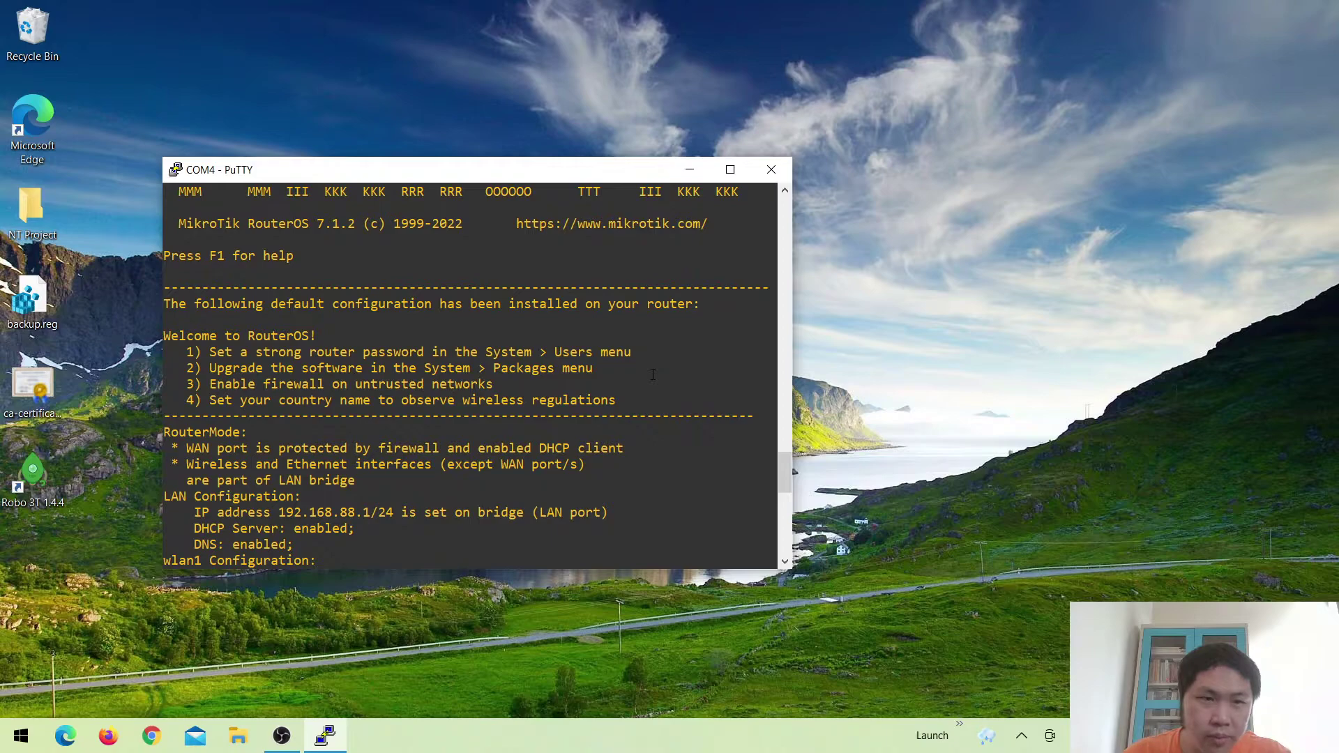
scroll(652, 374, down, 4)
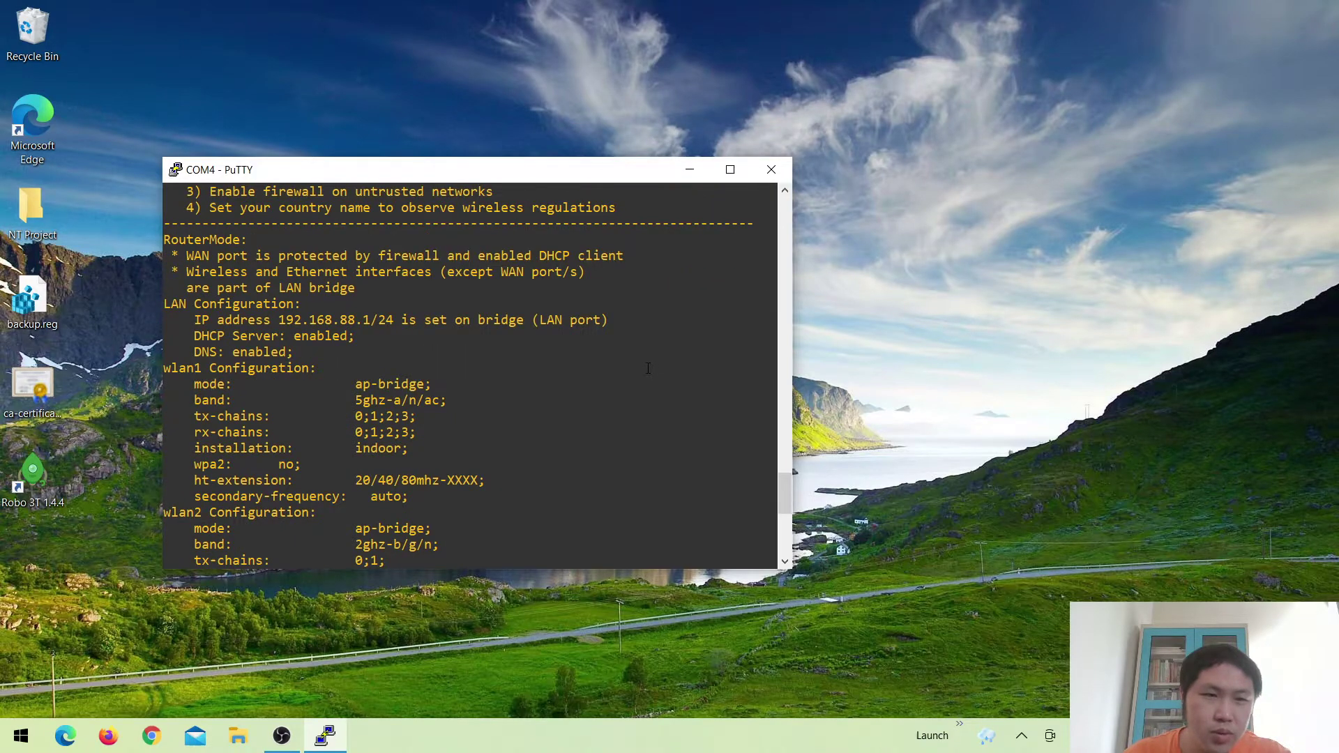
scroll(648, 367, down, 8)
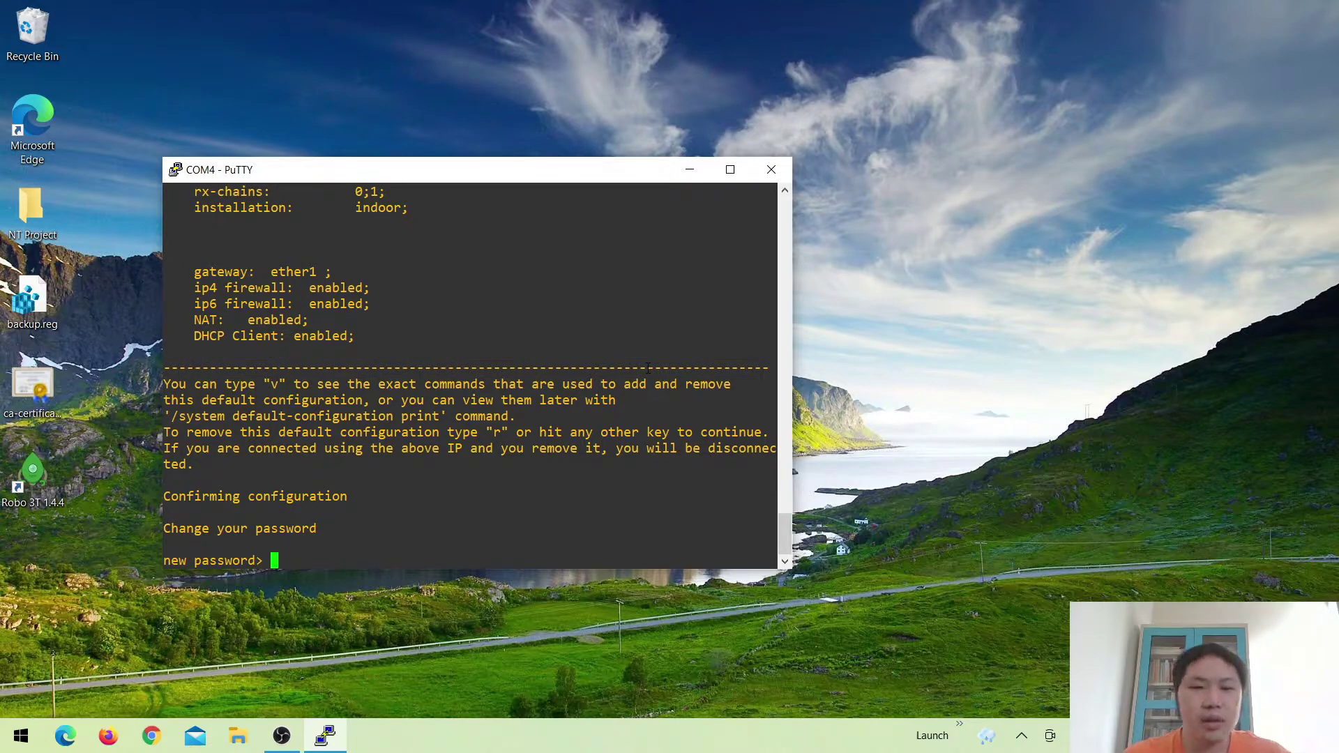
text(******)
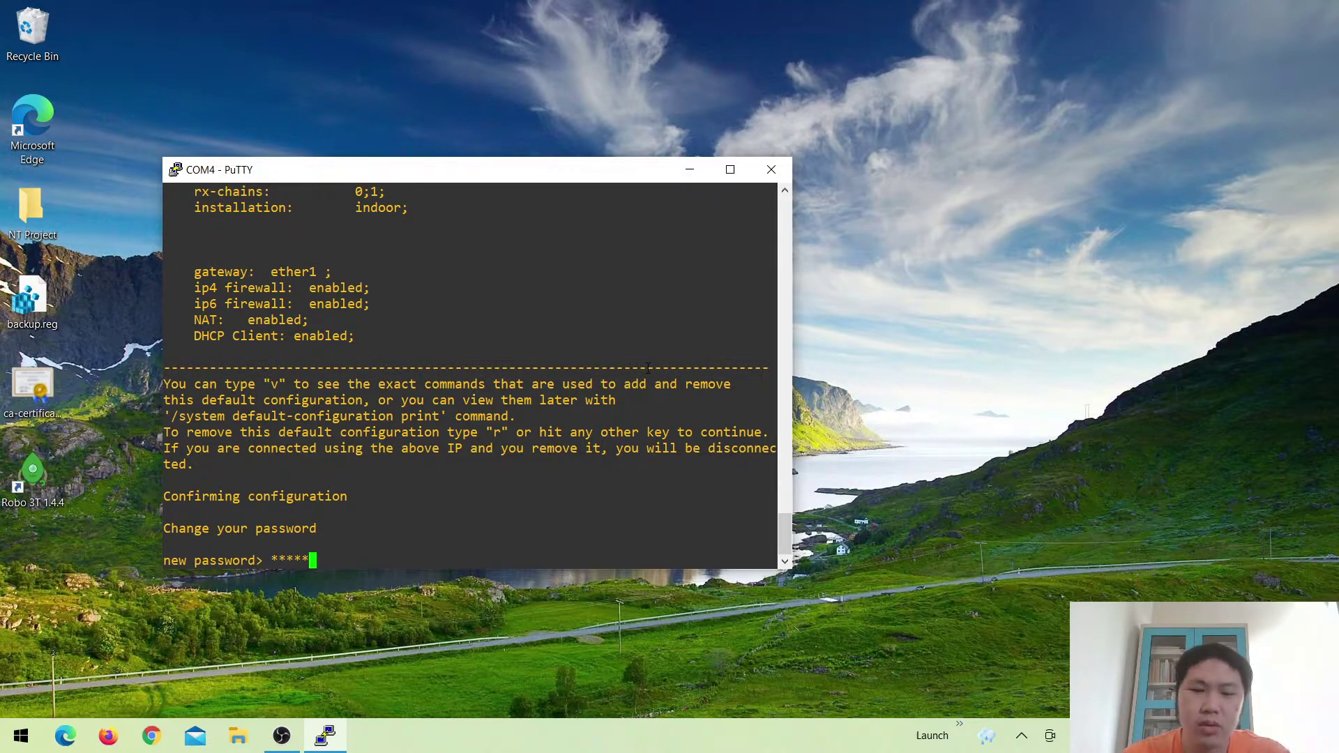
text(*****)
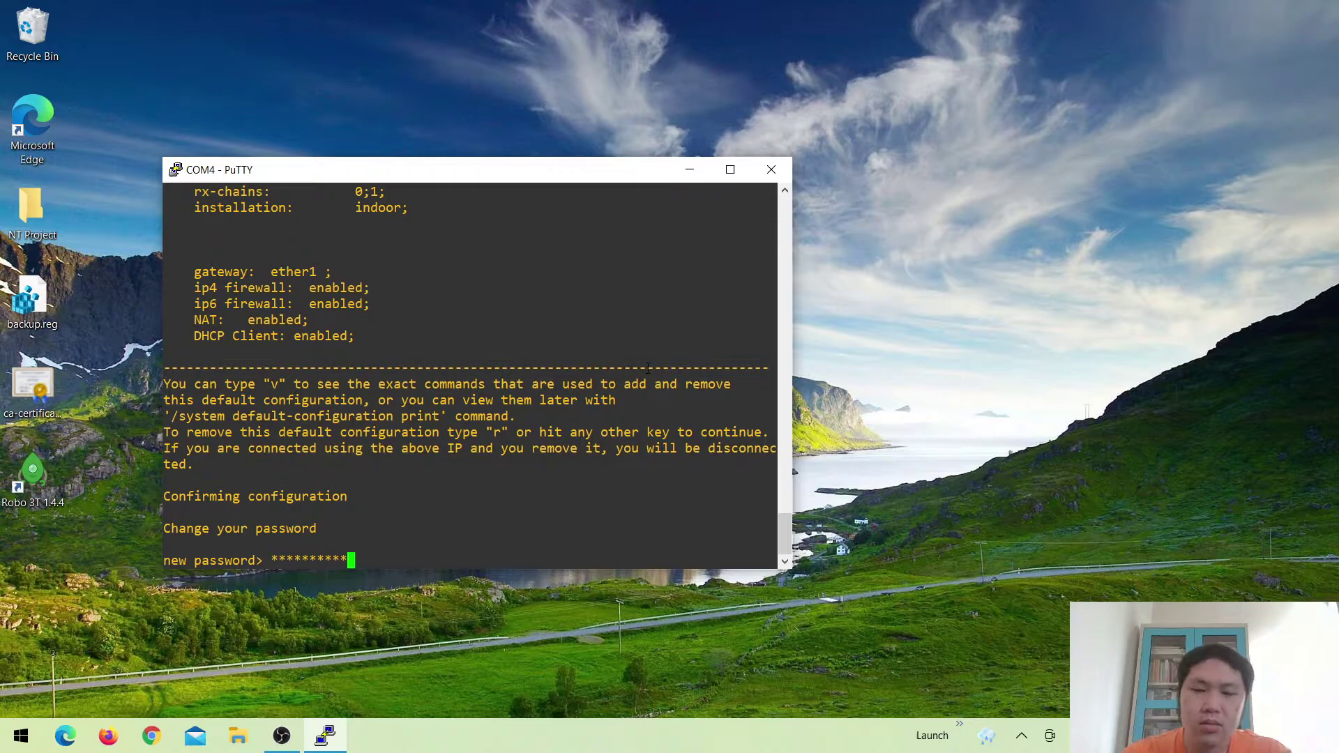
key(Return)
text(********)
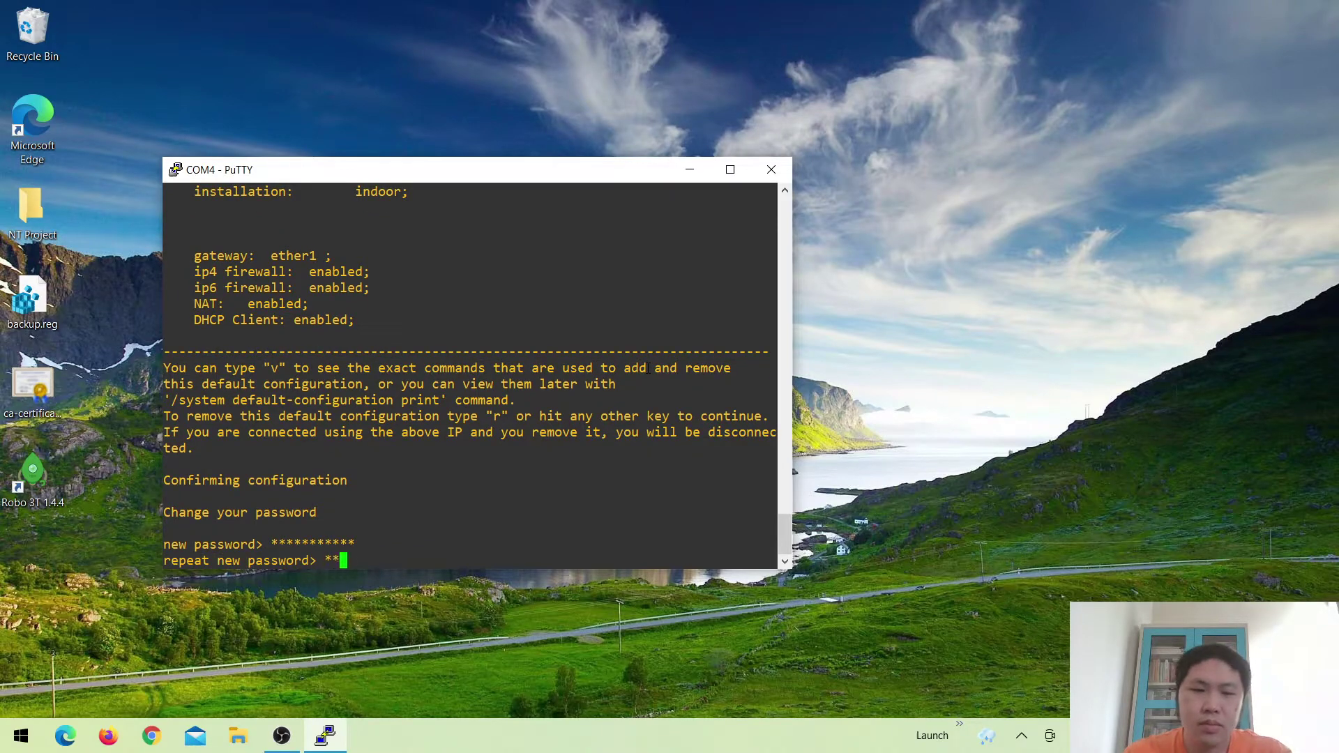
text(***)
key(Return)
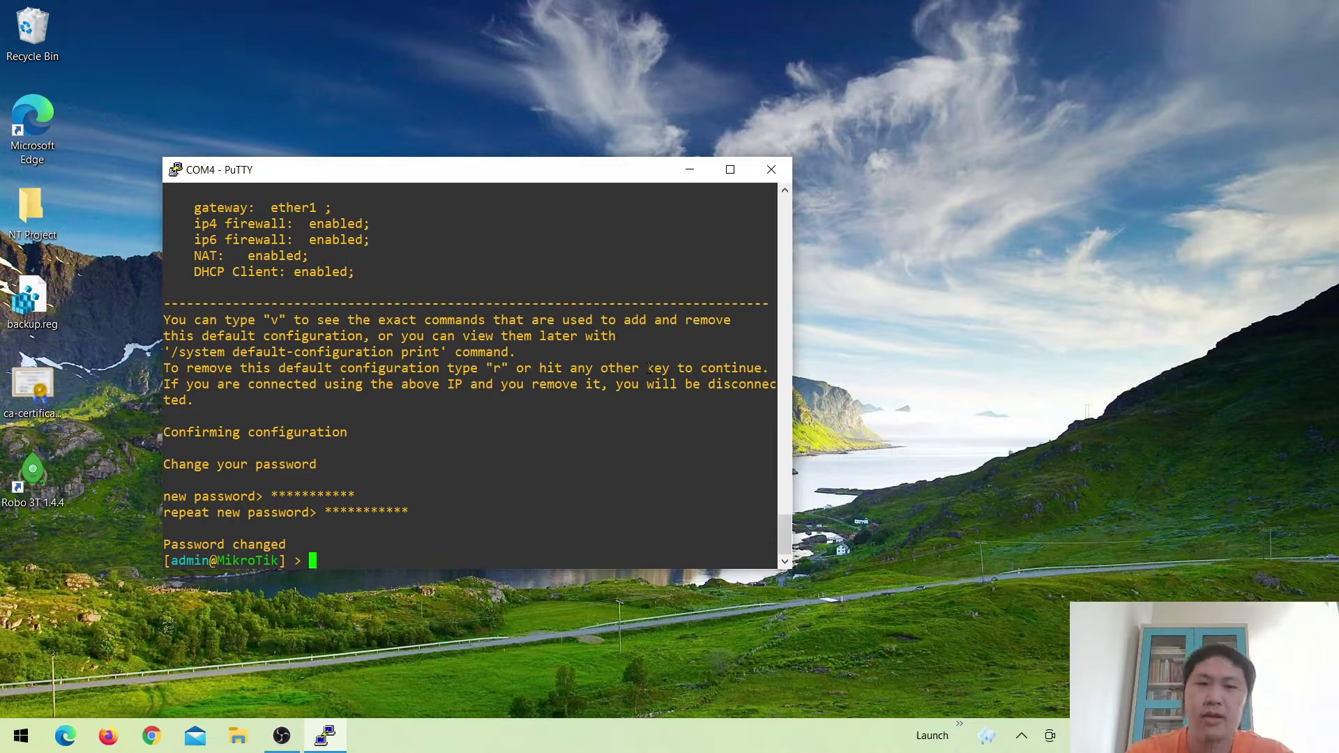
Log out of the router console with exit and quit, returning to the MikroTik login prompt
text(exit)
key(Return)
text(quit)
key(Return)
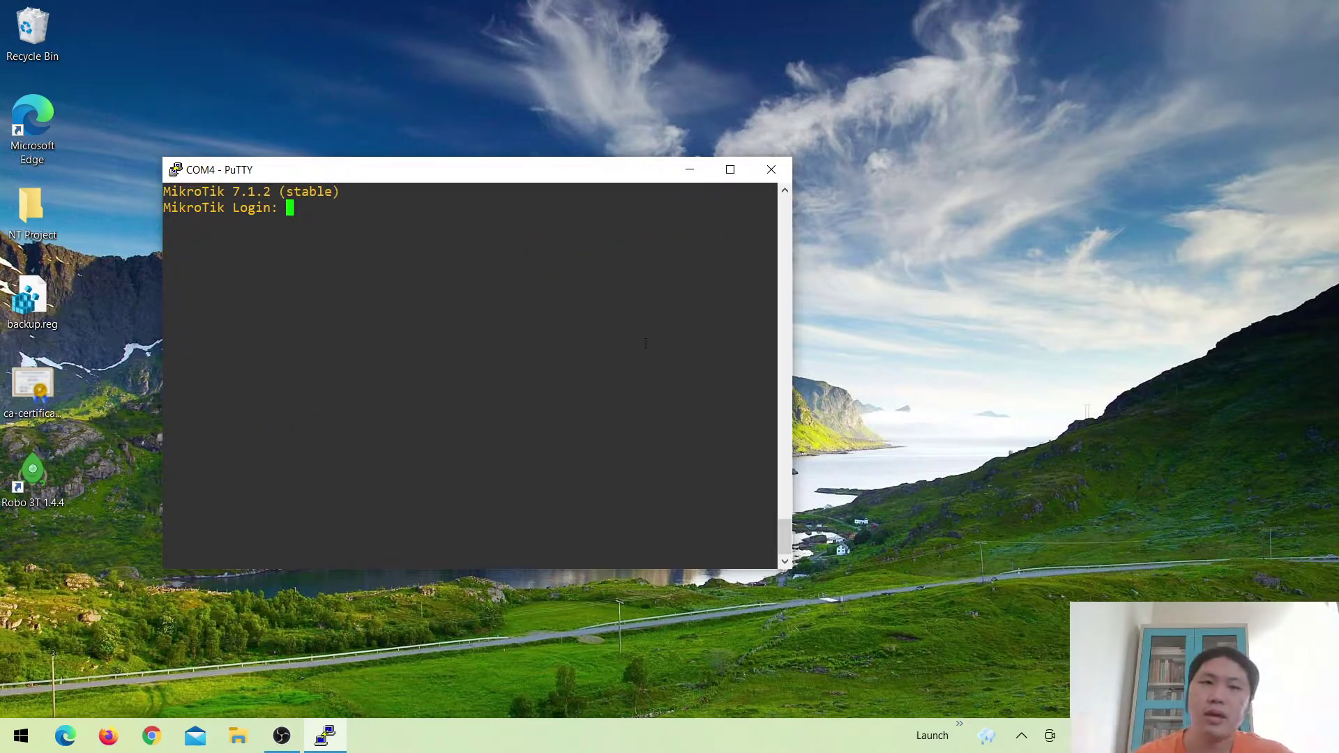
Close the PuTTY serial console window and confirm the exit dialog with OK
click(780, 168)
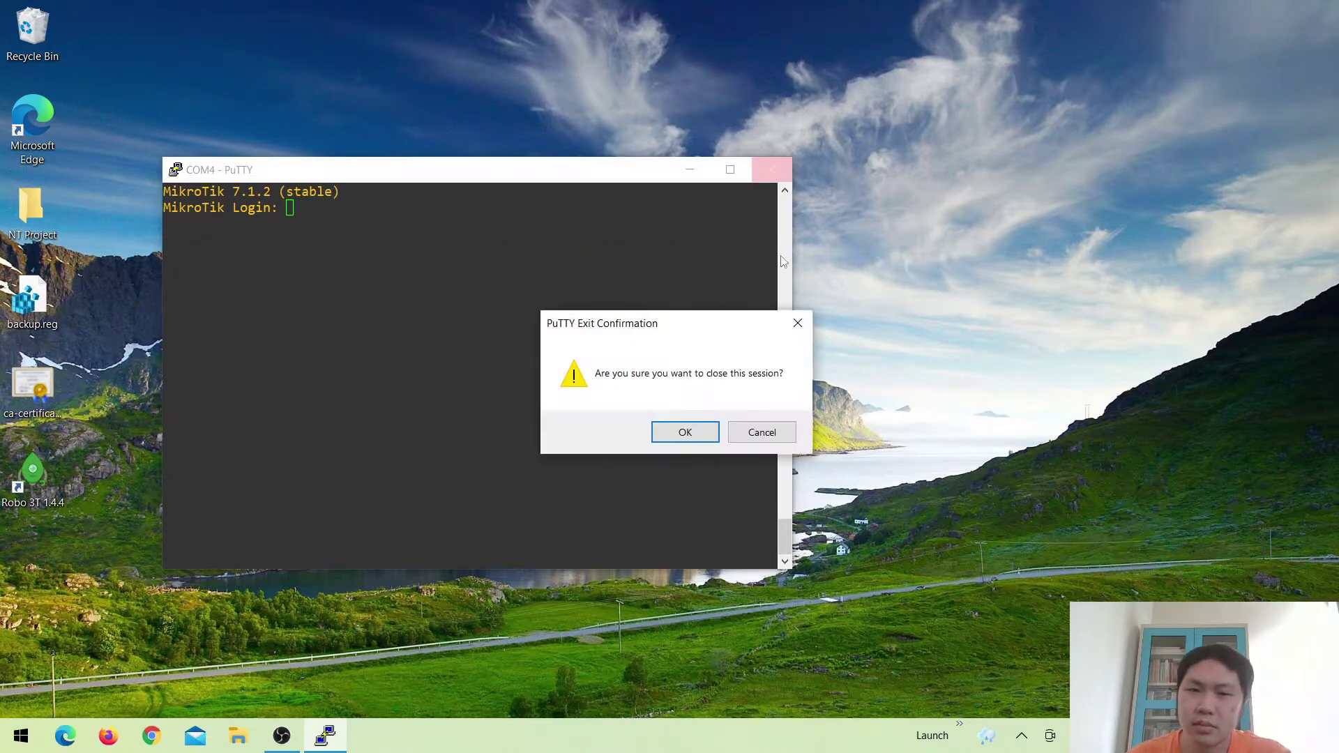
click(700, 430)
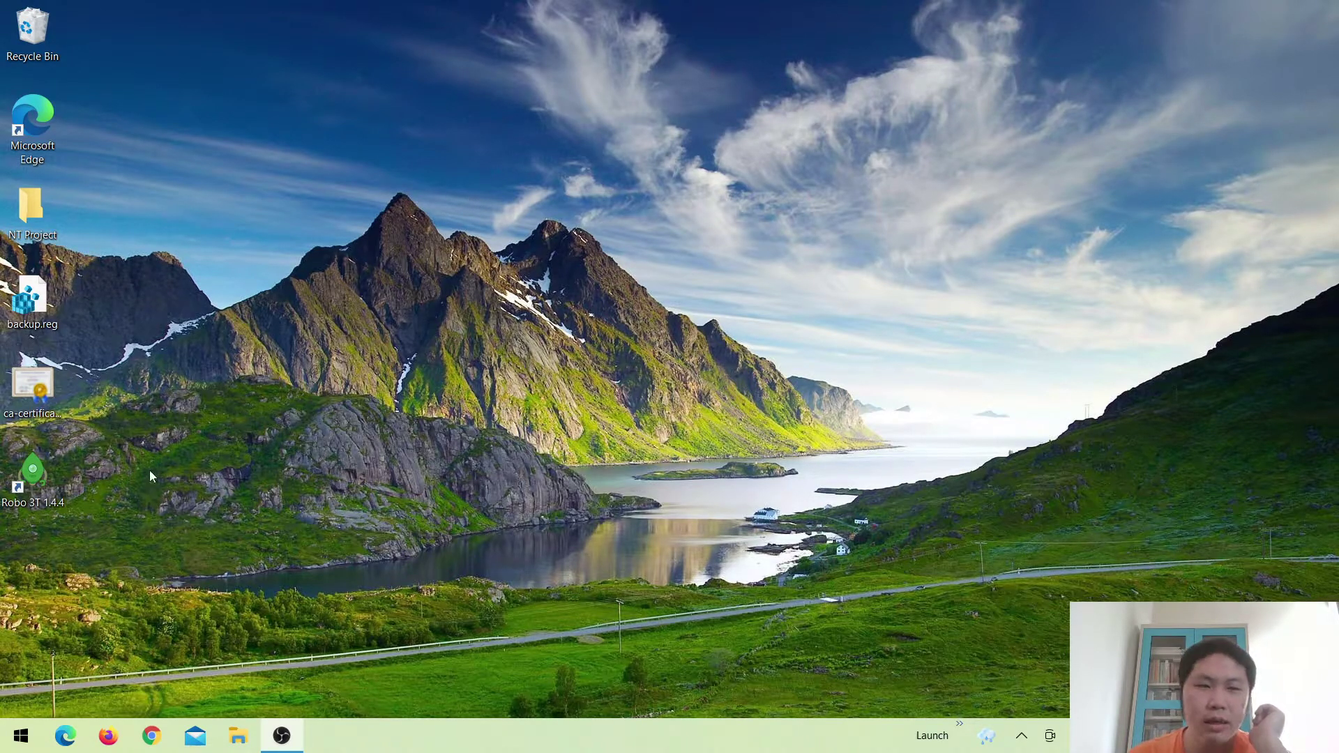
Launch winbox64.exe from the Launch toolbar and connect to the router at 10.125.1.254
click(110, 742)
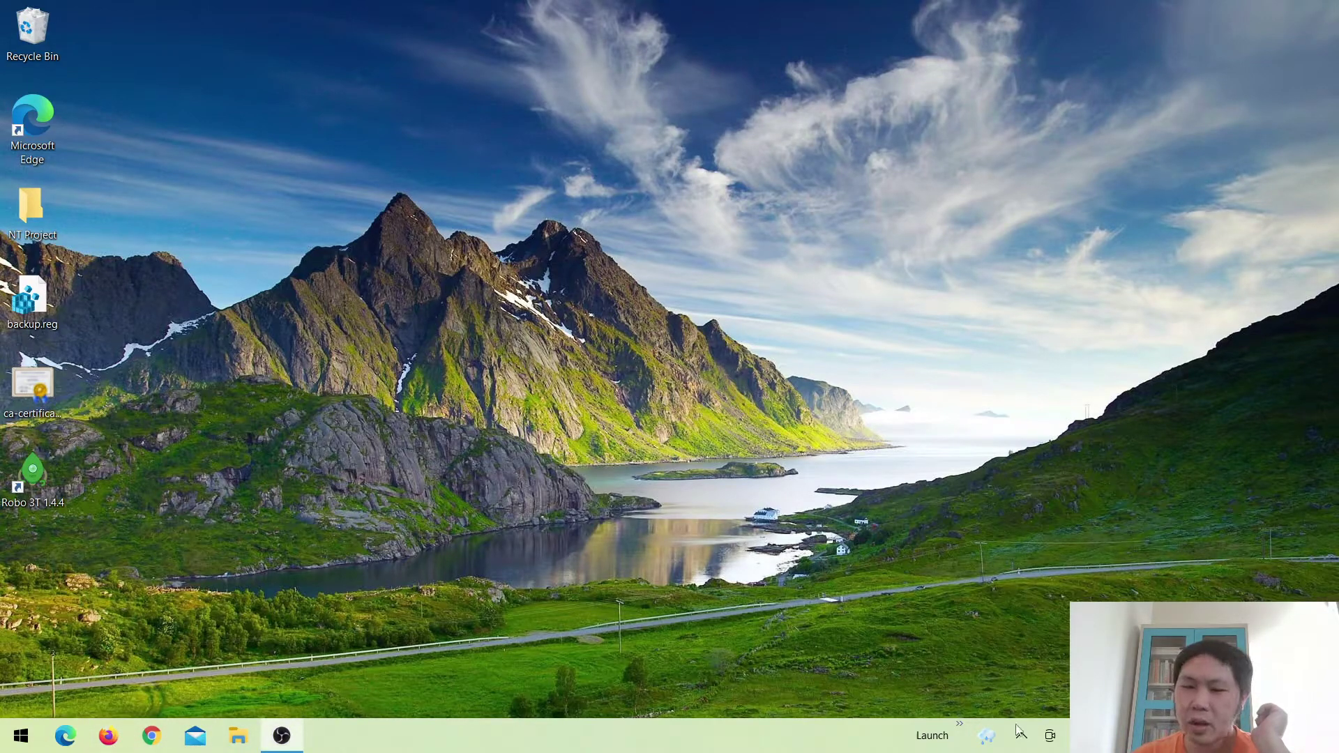
click(958, 741)
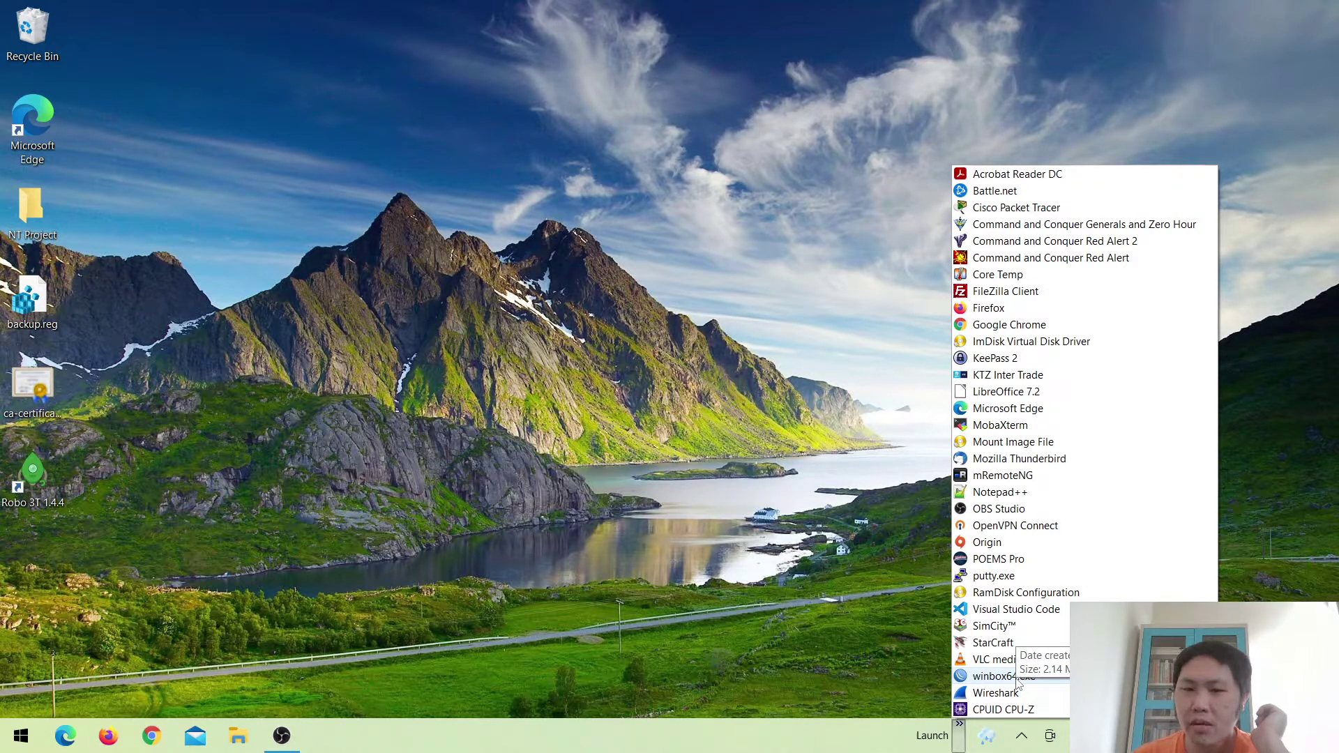
click(1018, 677)
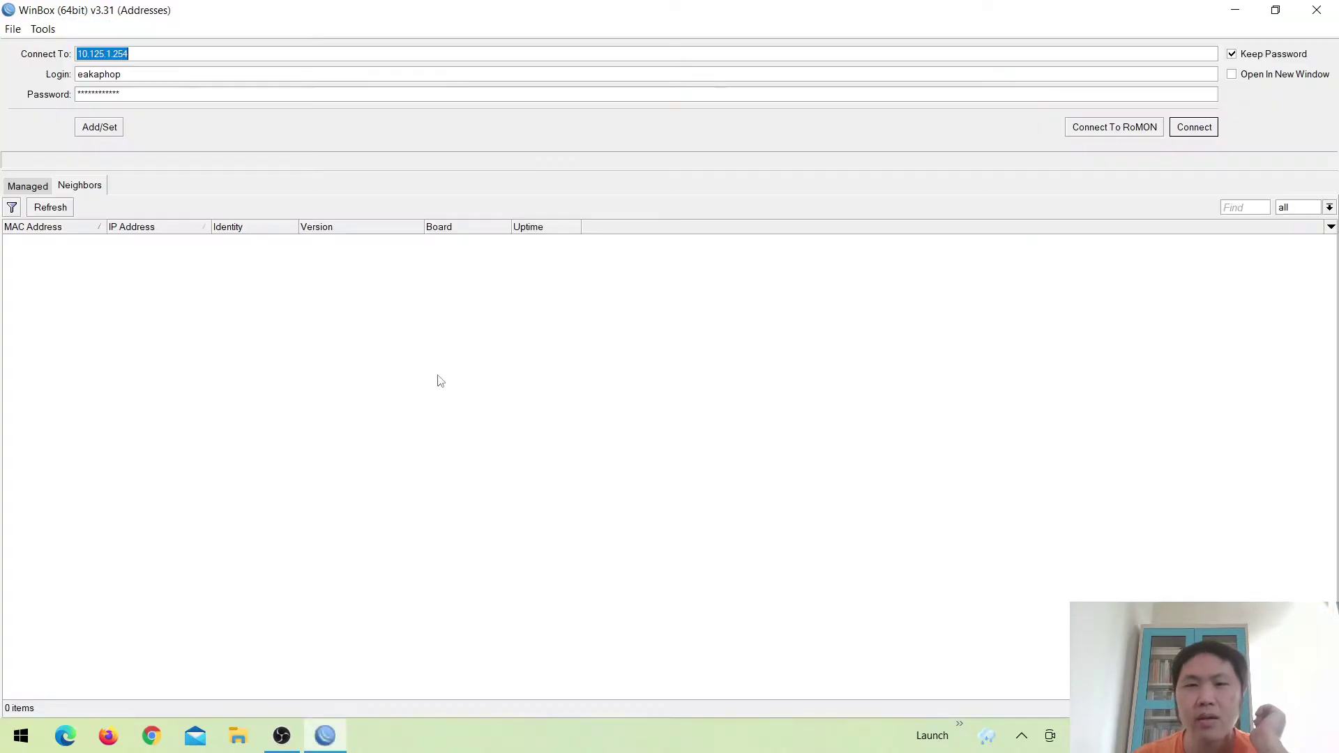
click(1204, 132)
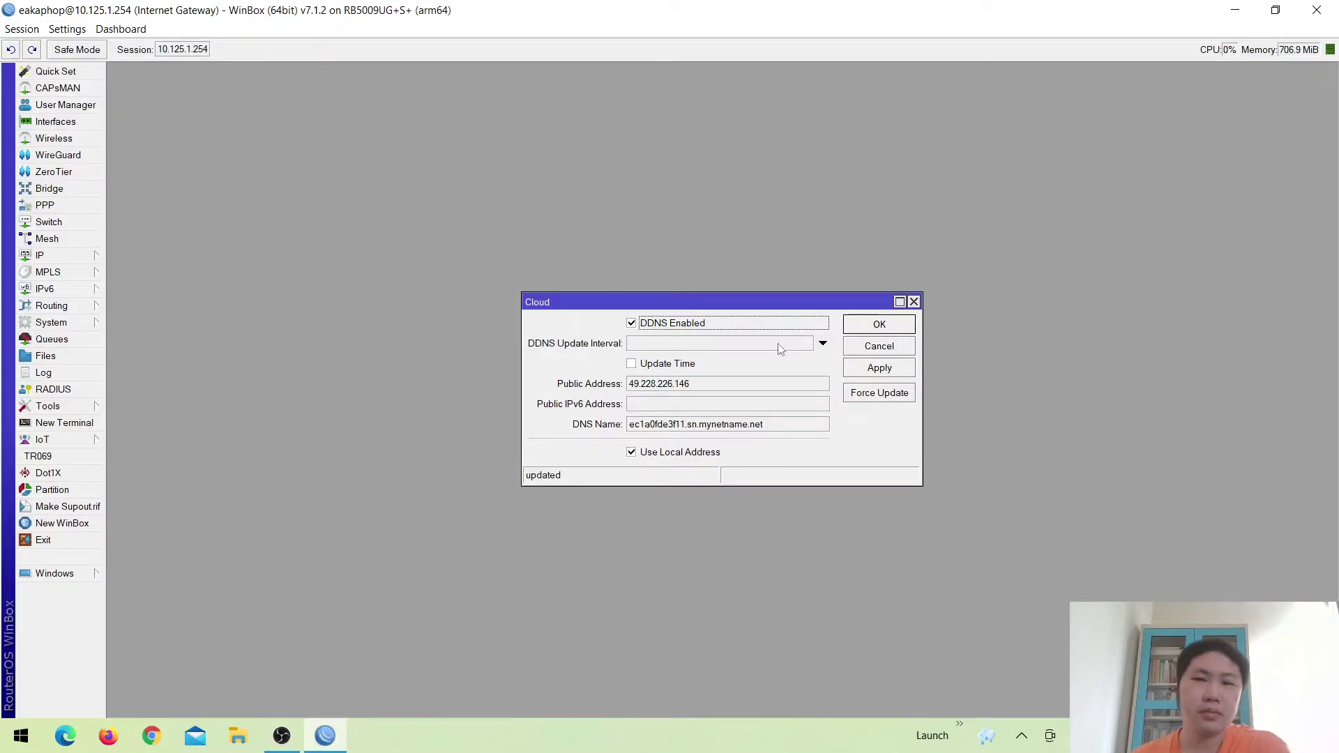
Cancel the Cloud settings dialog, leaving DDNS unchanged
click(678, 324)
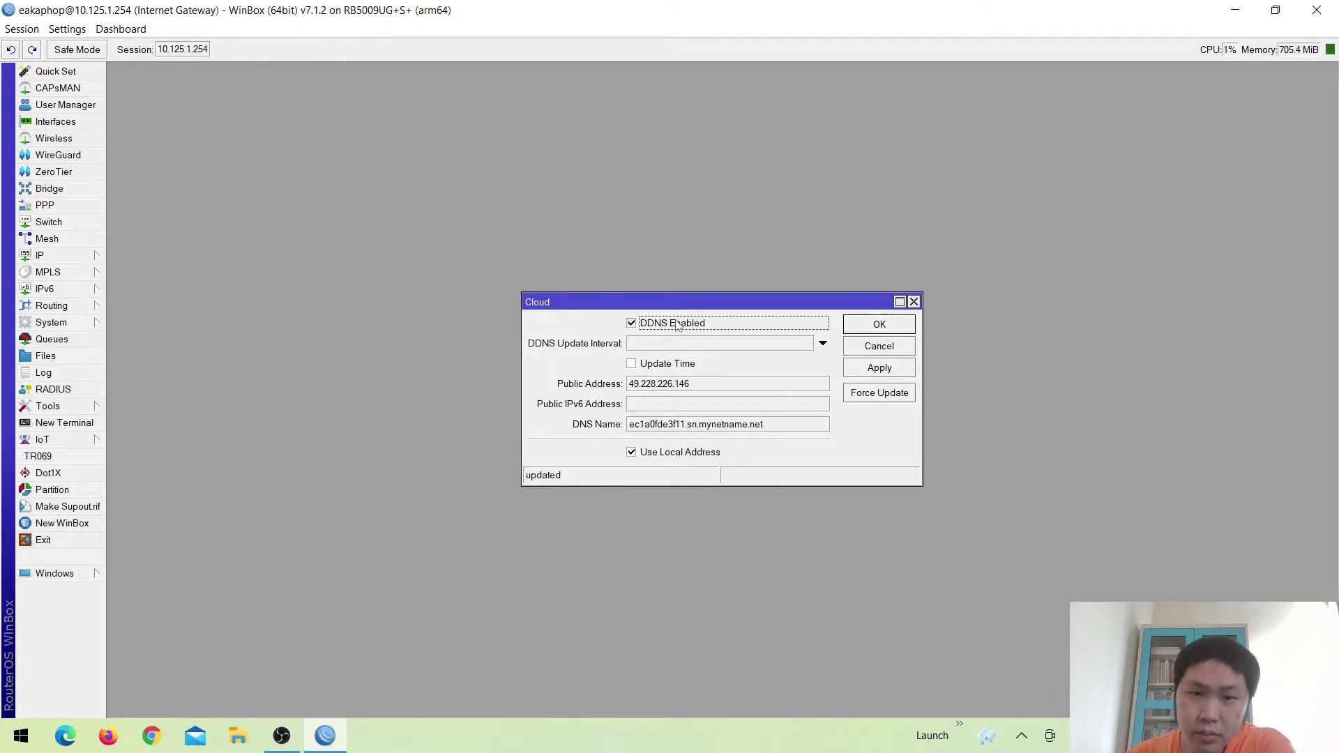
click(880, 344)
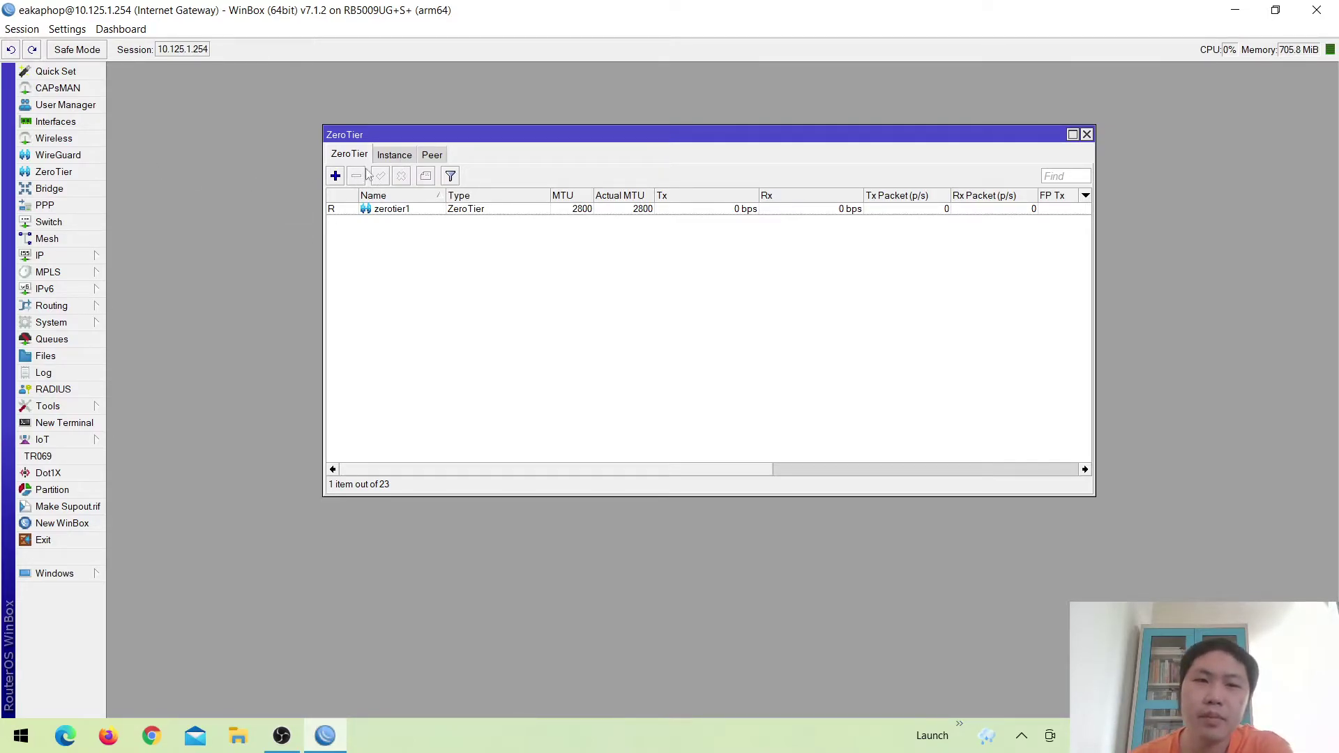
Review the ZeroTier instances and interfaces, inspecting zerotier1's general settings (MTU 2800)
click(392, 159)
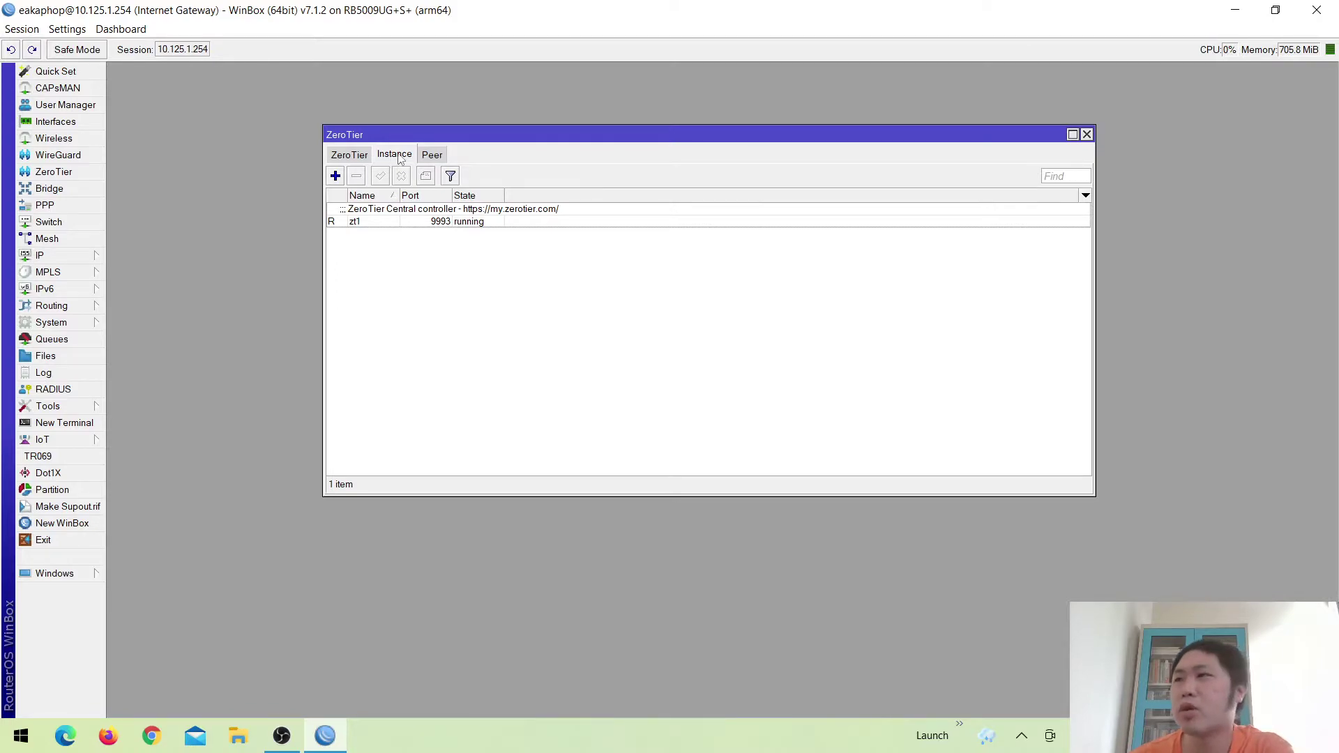
click(364, 156)
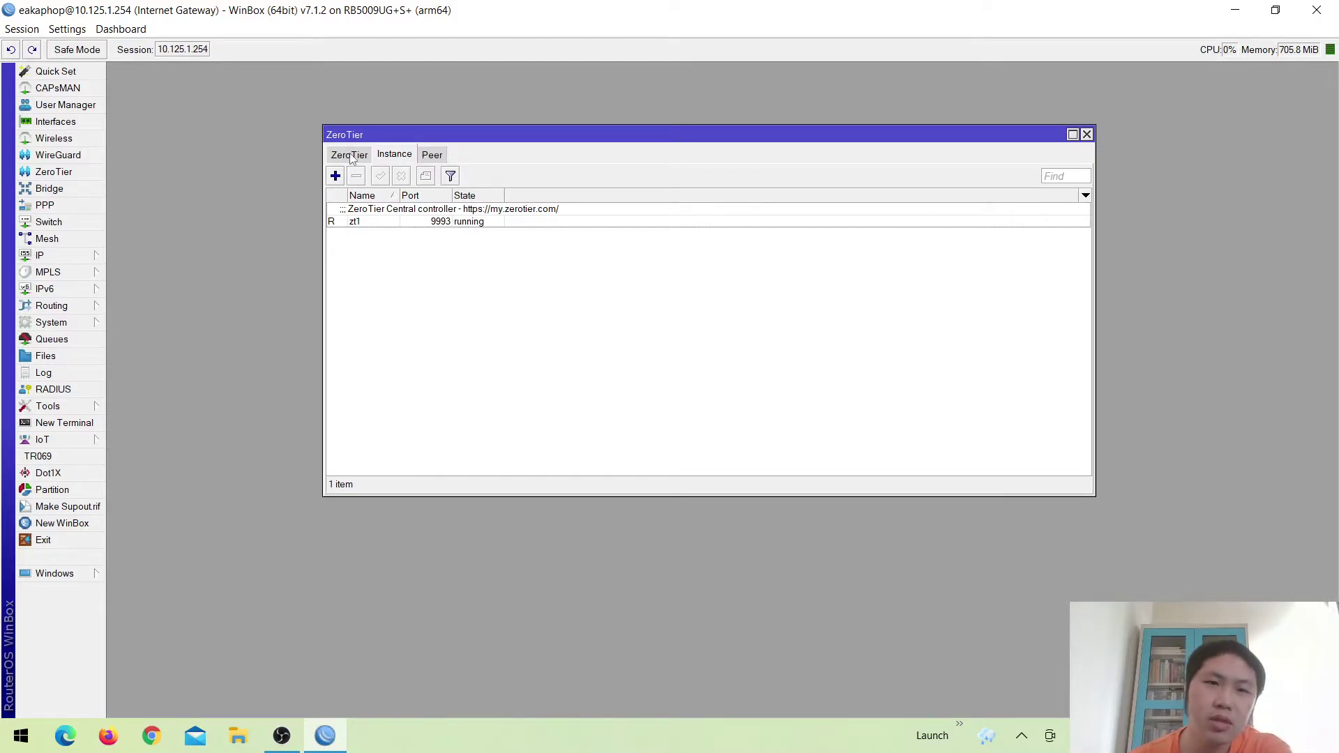
click(396, 159)
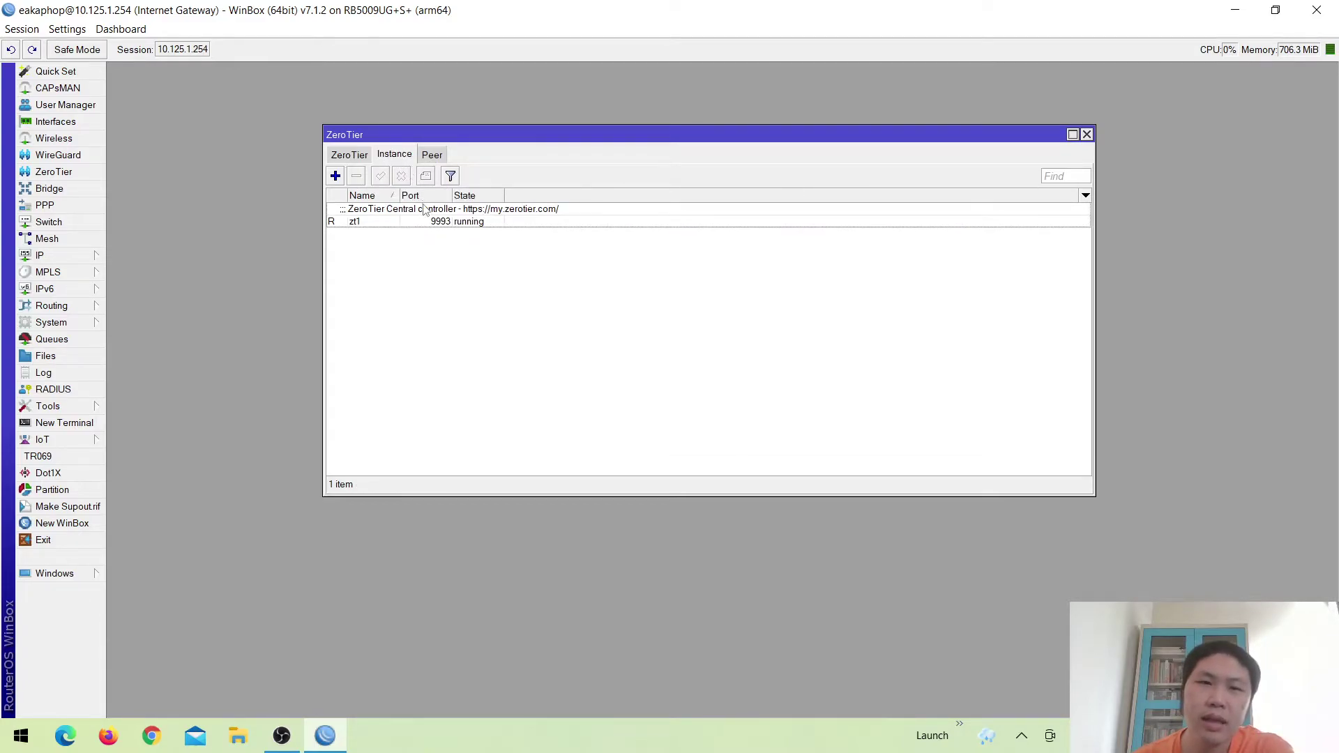
click(353, 155)
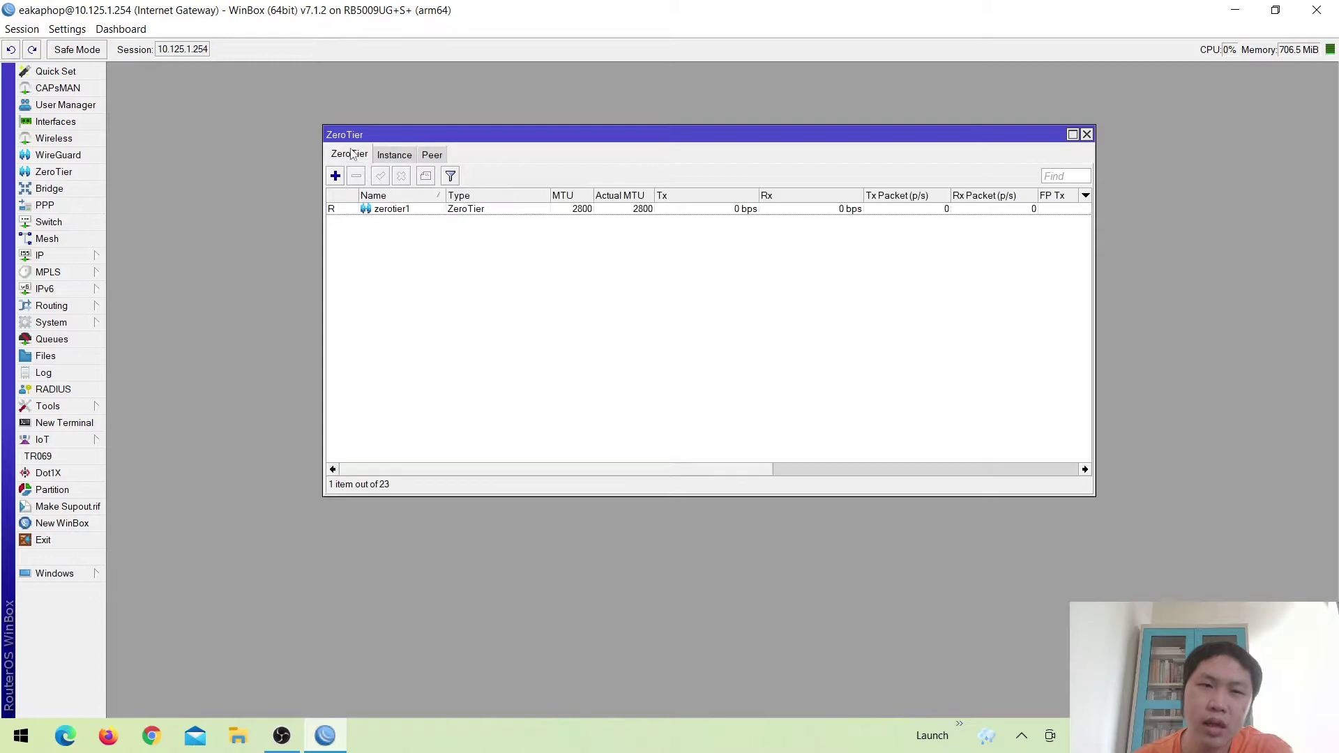
click(368, 211)
double_click(367, 211)
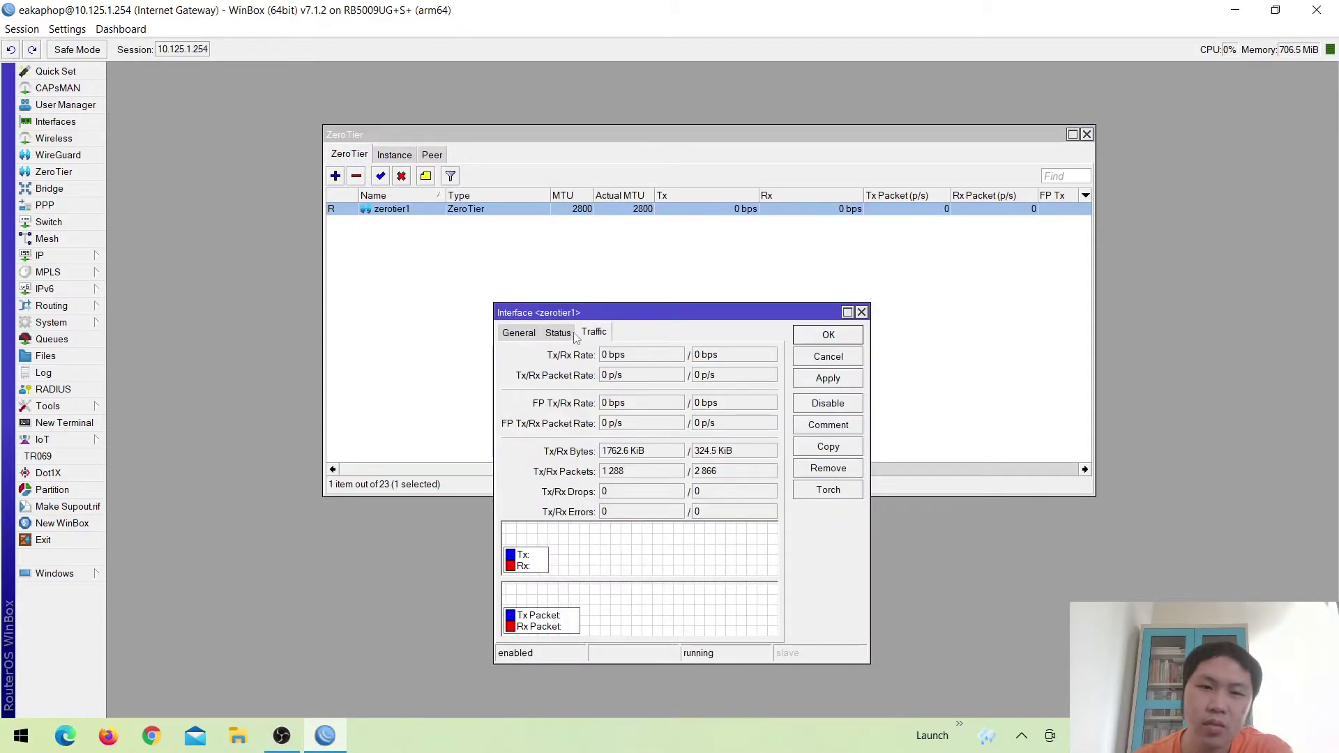
click(522, 335)
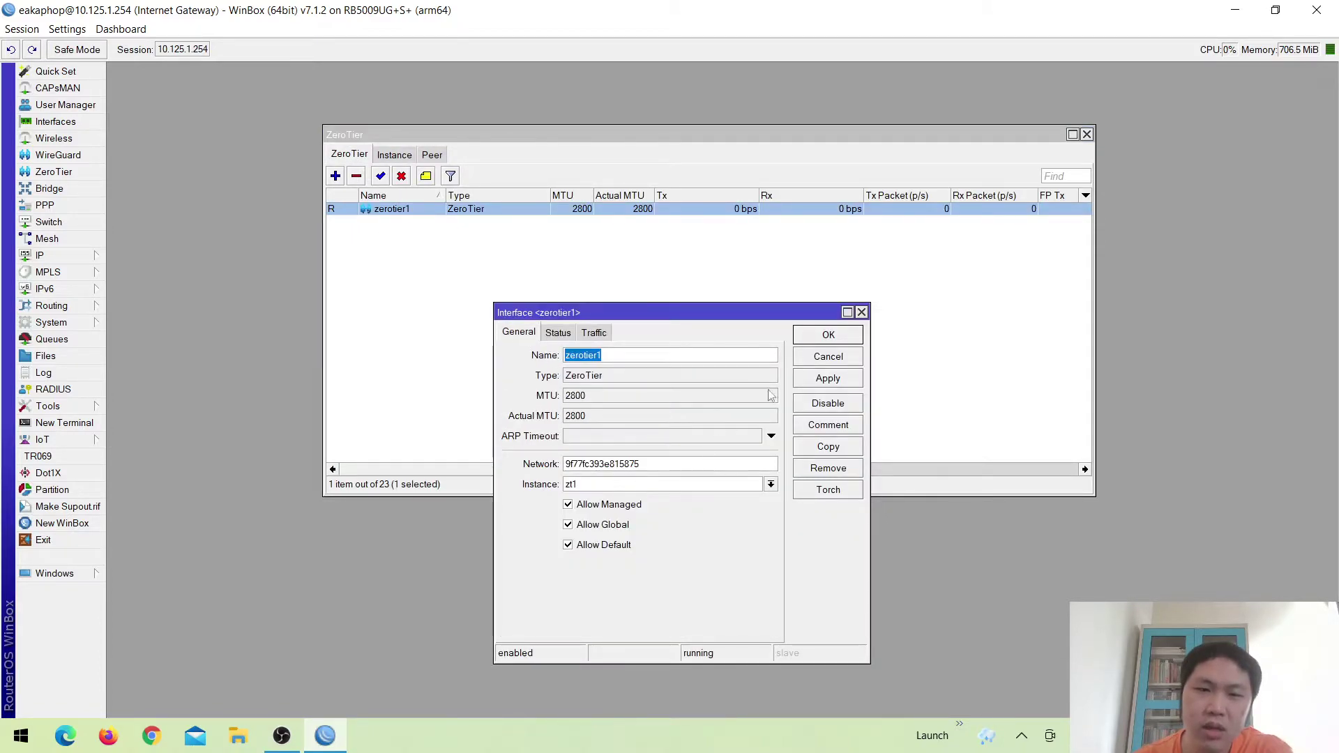
click(862, 313)
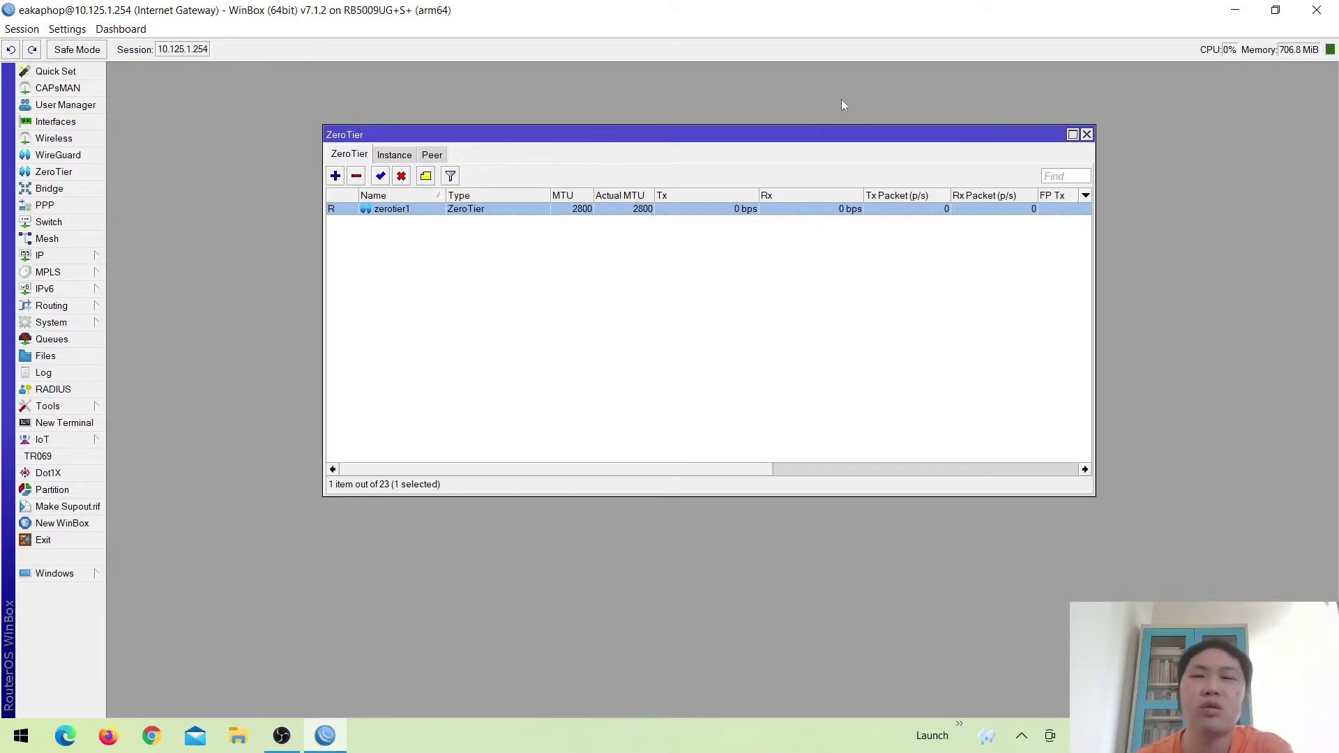
Close the ZeroTier window and browse the sidebar's IP, Routing and Tools menus
click(1087, 134)
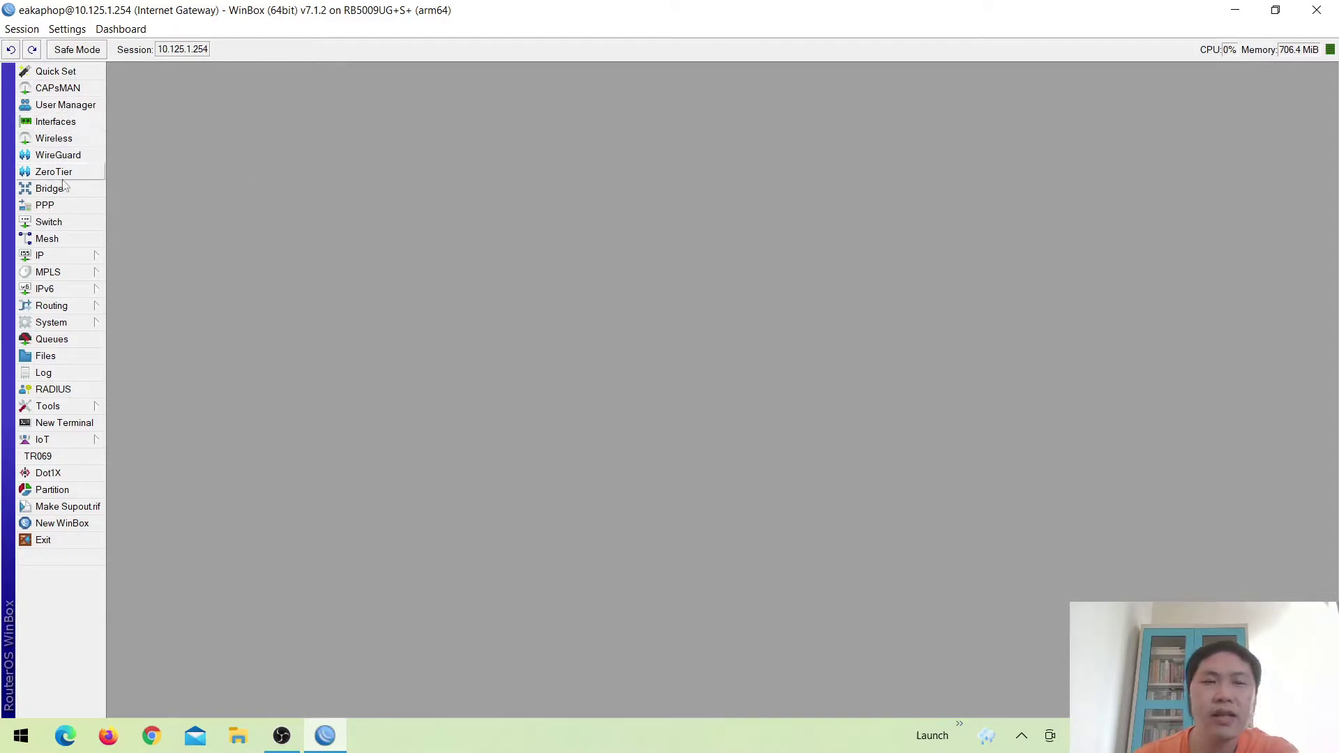
click(70, 255)
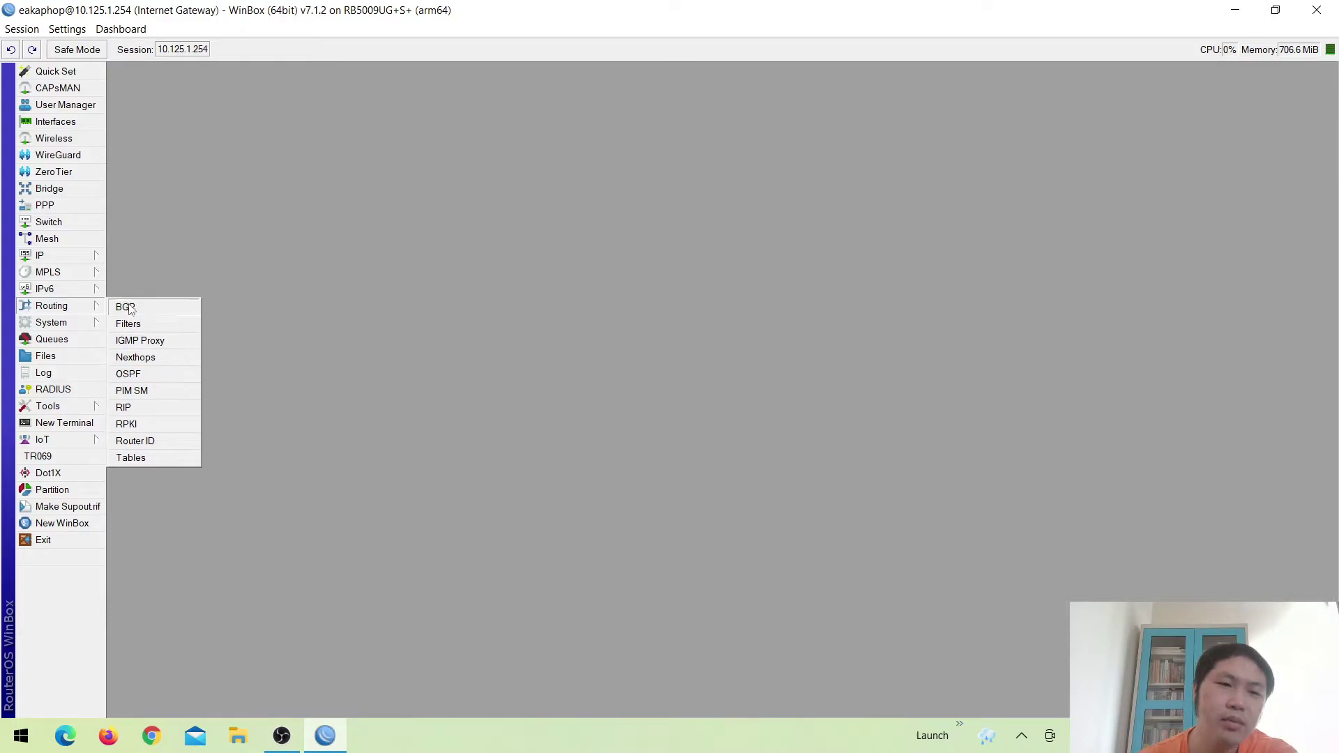
mouse_move(91, 259)
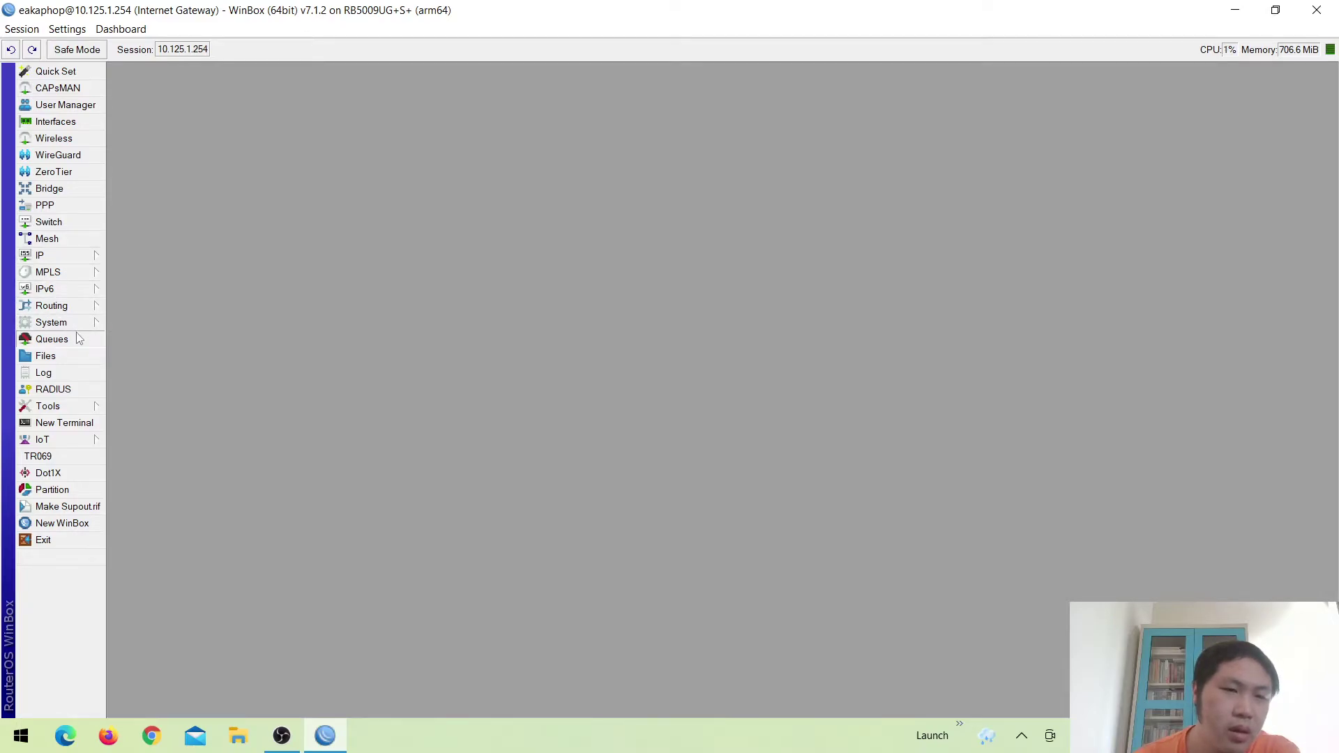
mouse_move(74, 410)
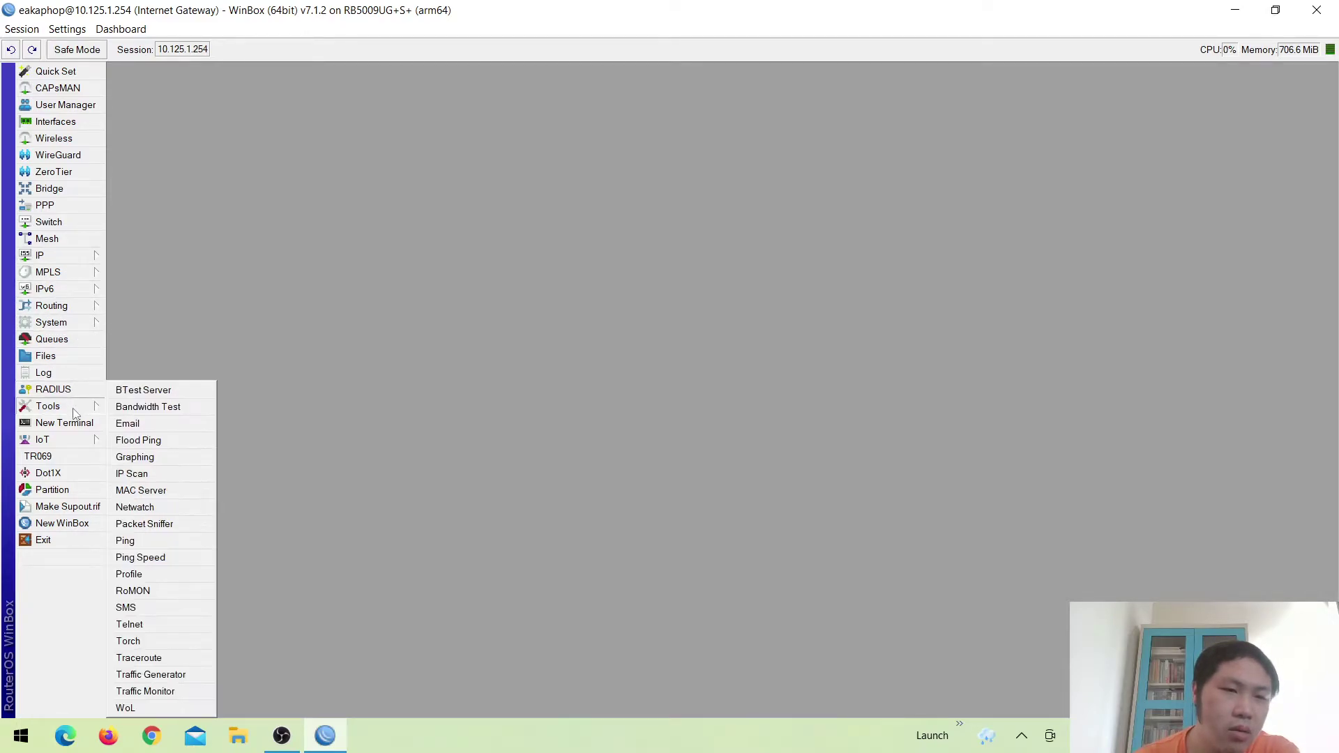
mouse_move(79, 328)
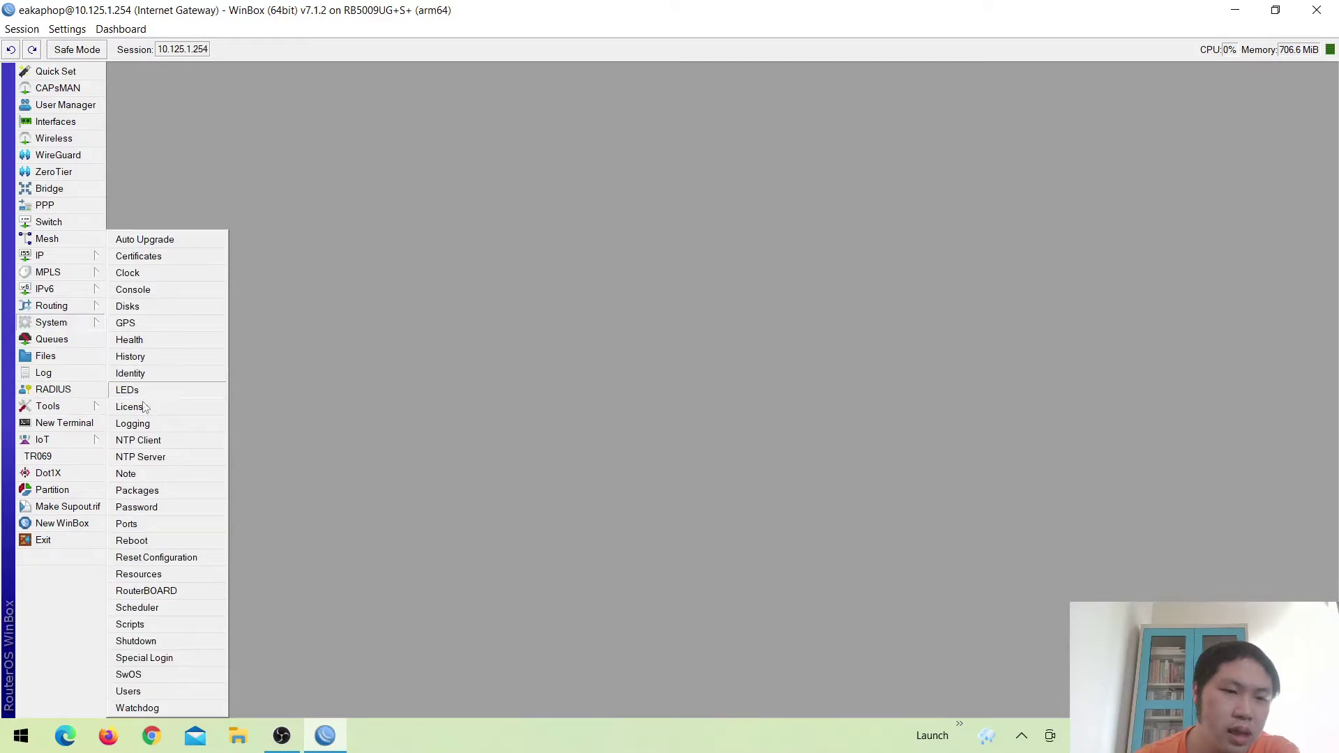
Review System > Ports (usb1, usb2, usb3), then close the Port List
click(175, 526)
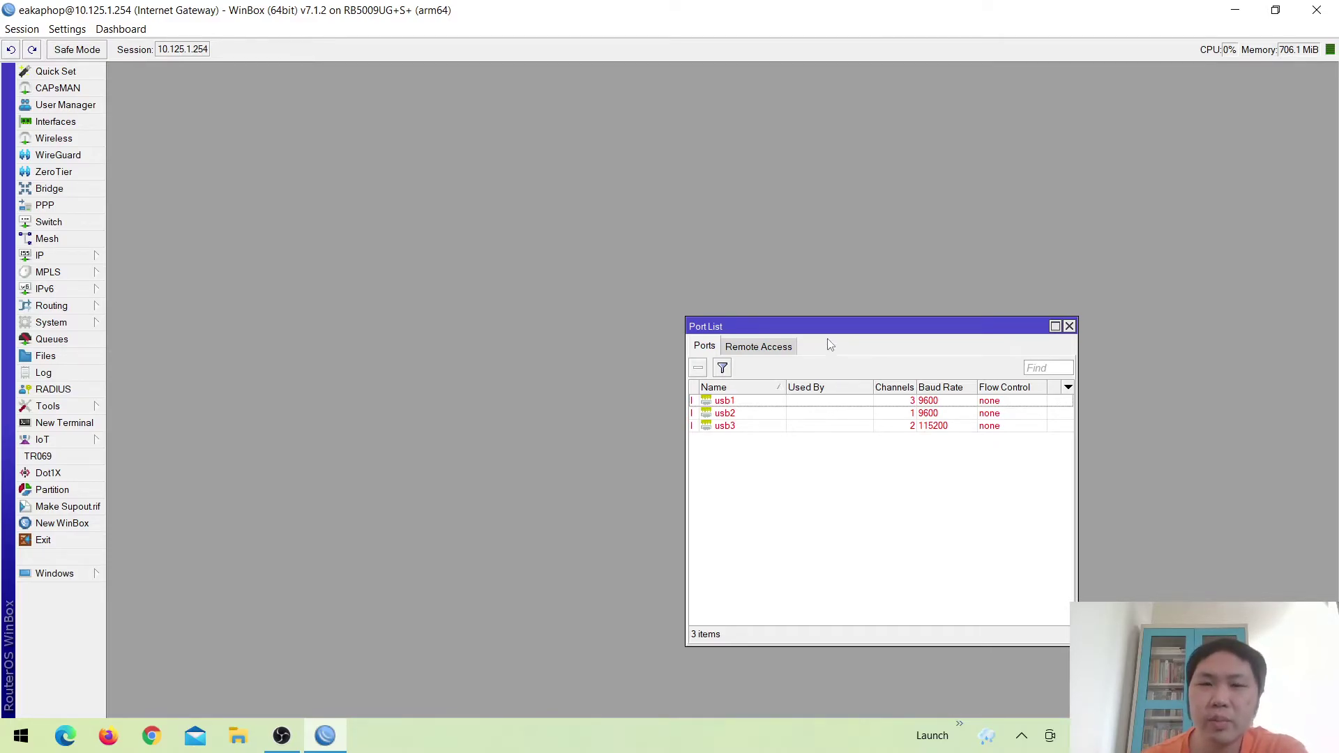
click(1069, 327)
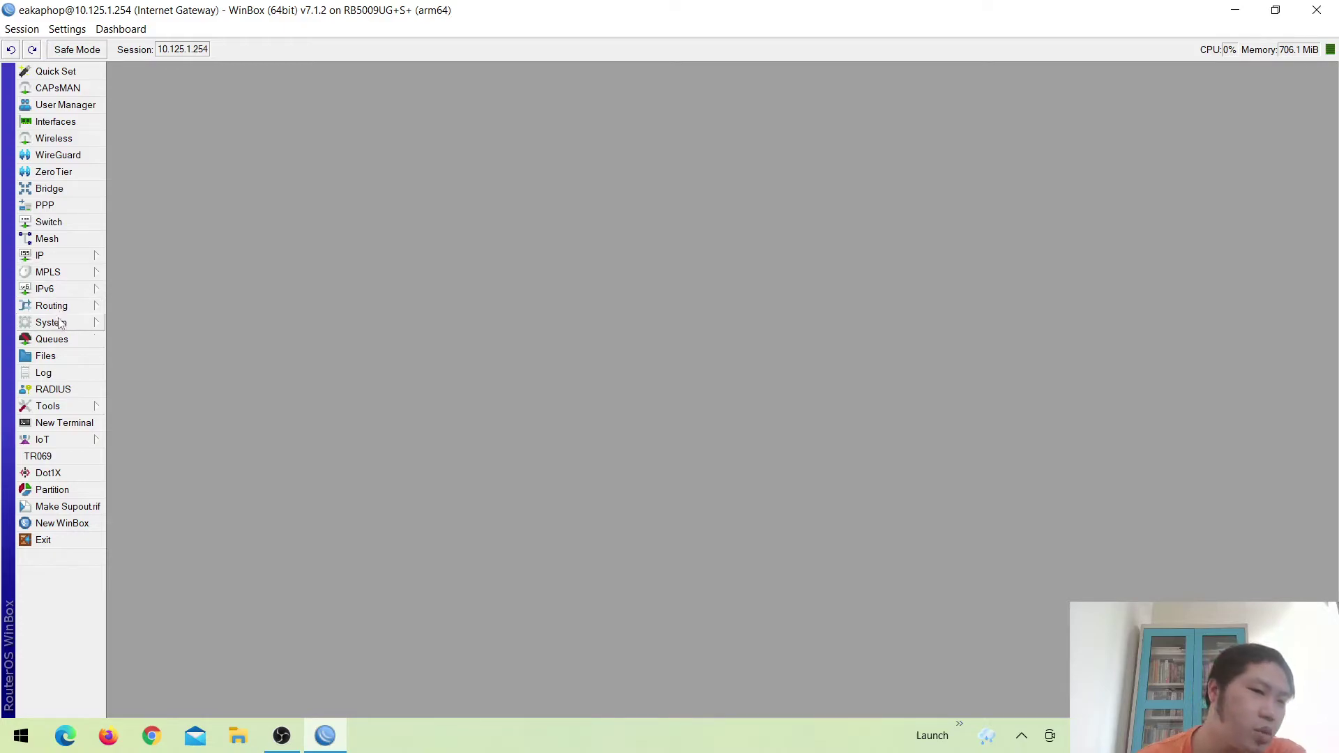
click(56, 173)
click(395, 156)
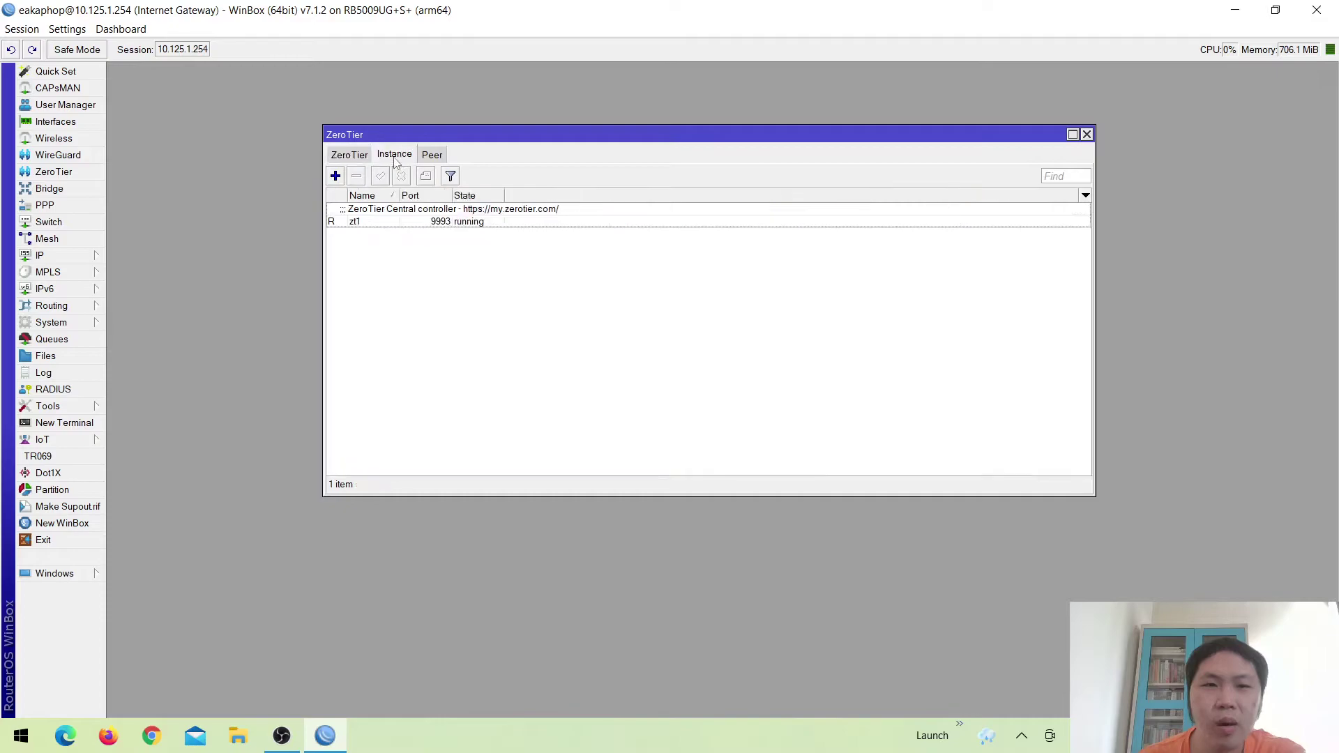
click(335, 176)
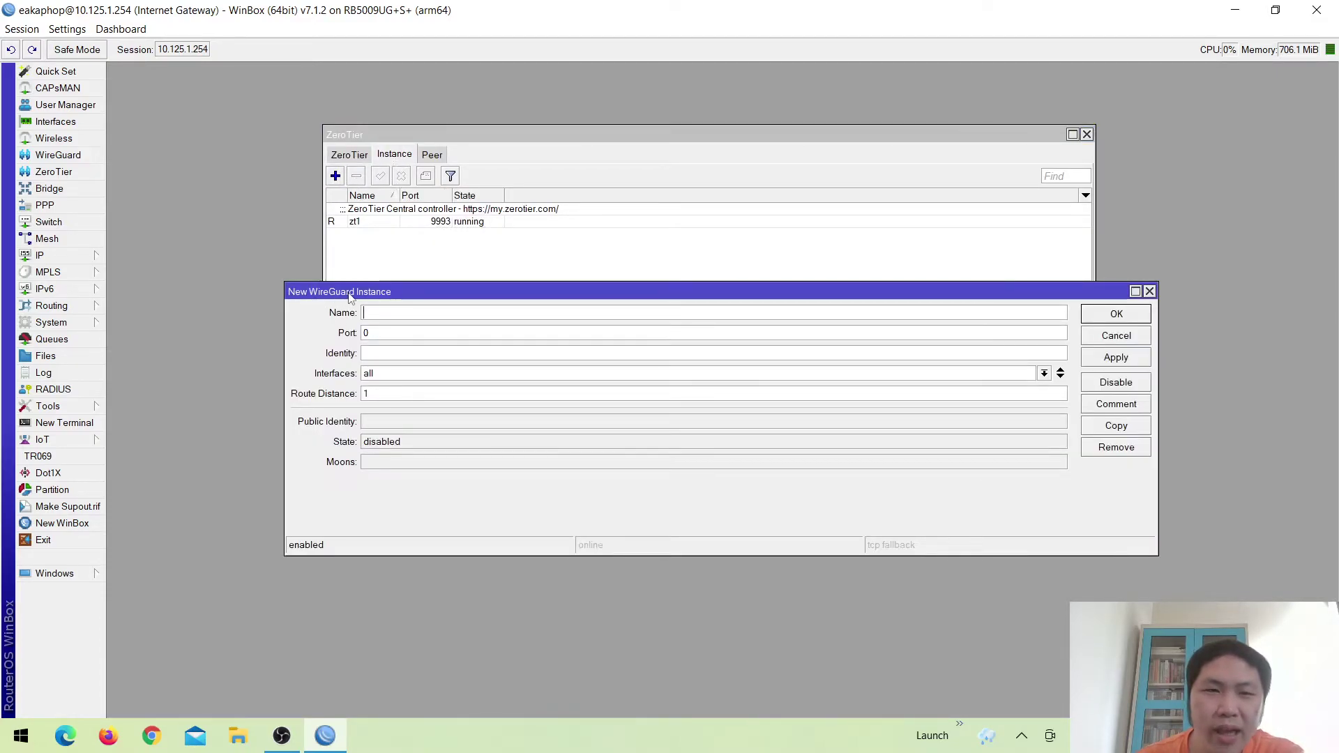
click(1150, 292)
click(346, 155)
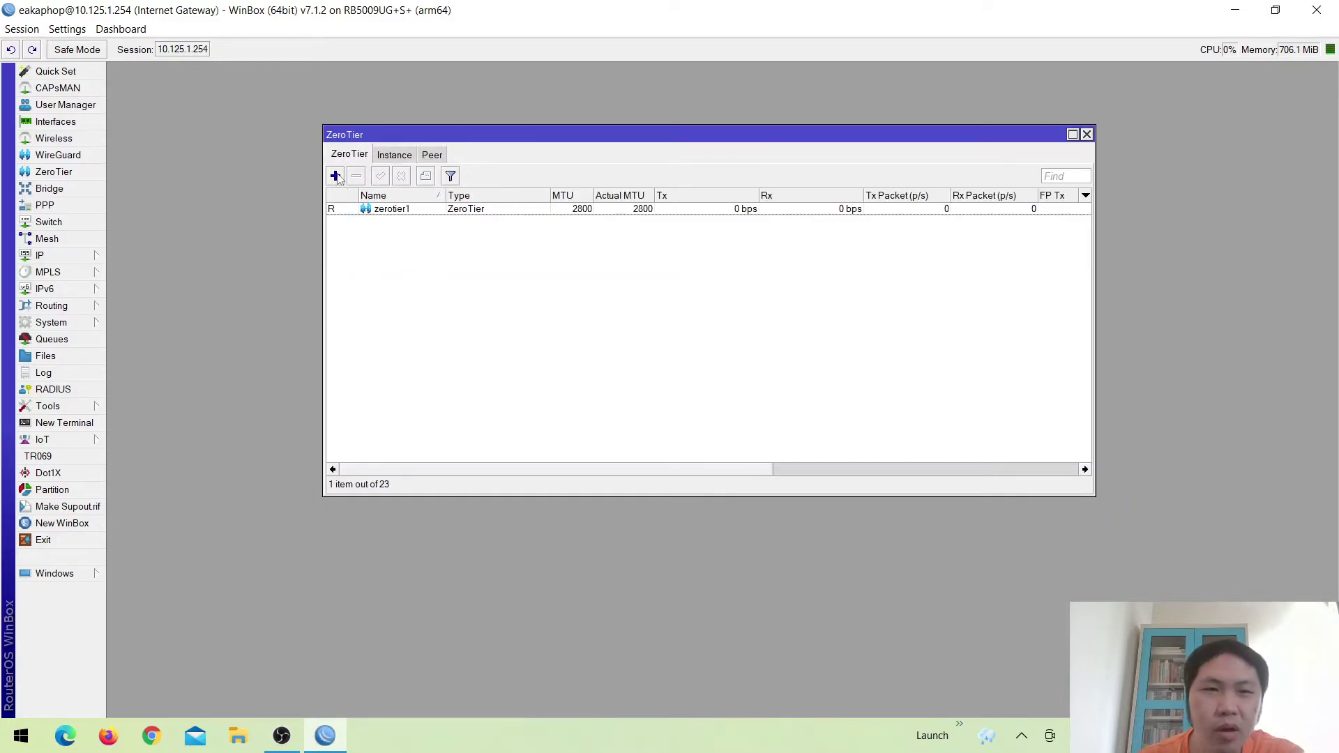
click(336, 176)
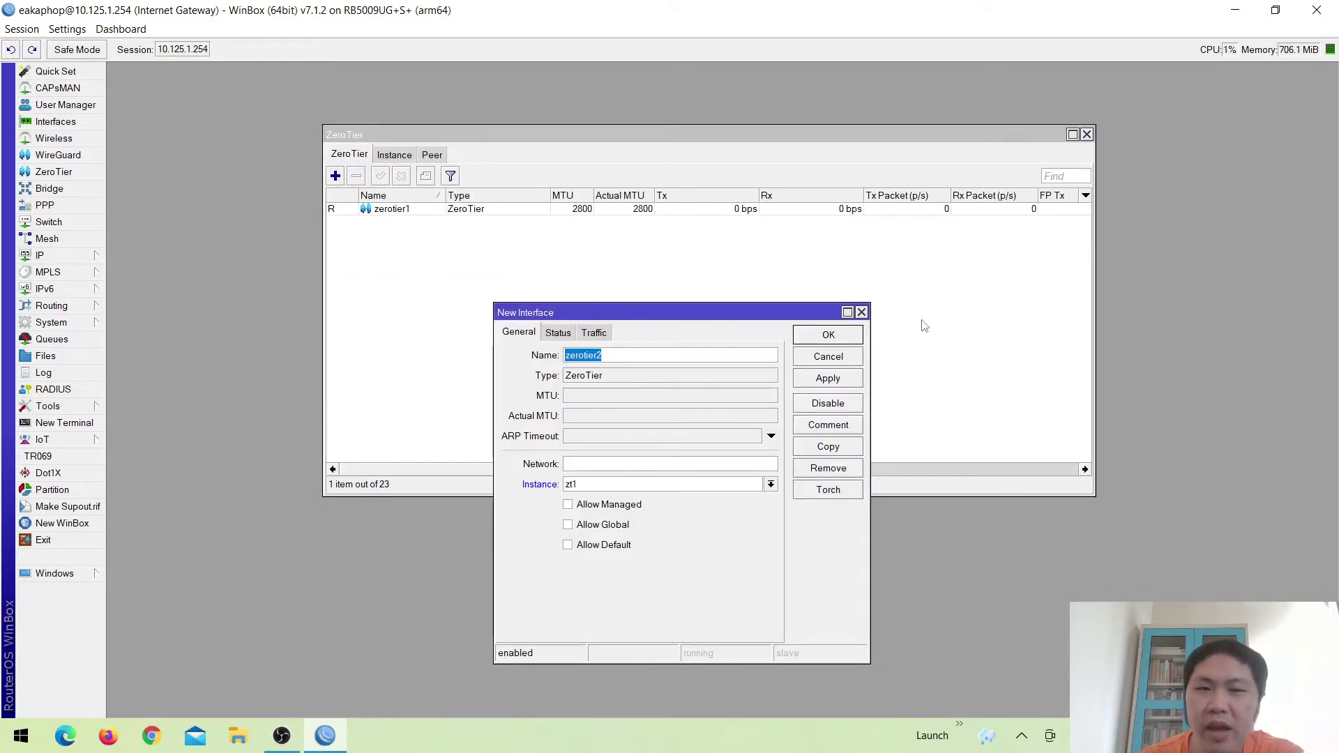
click(862, 313)
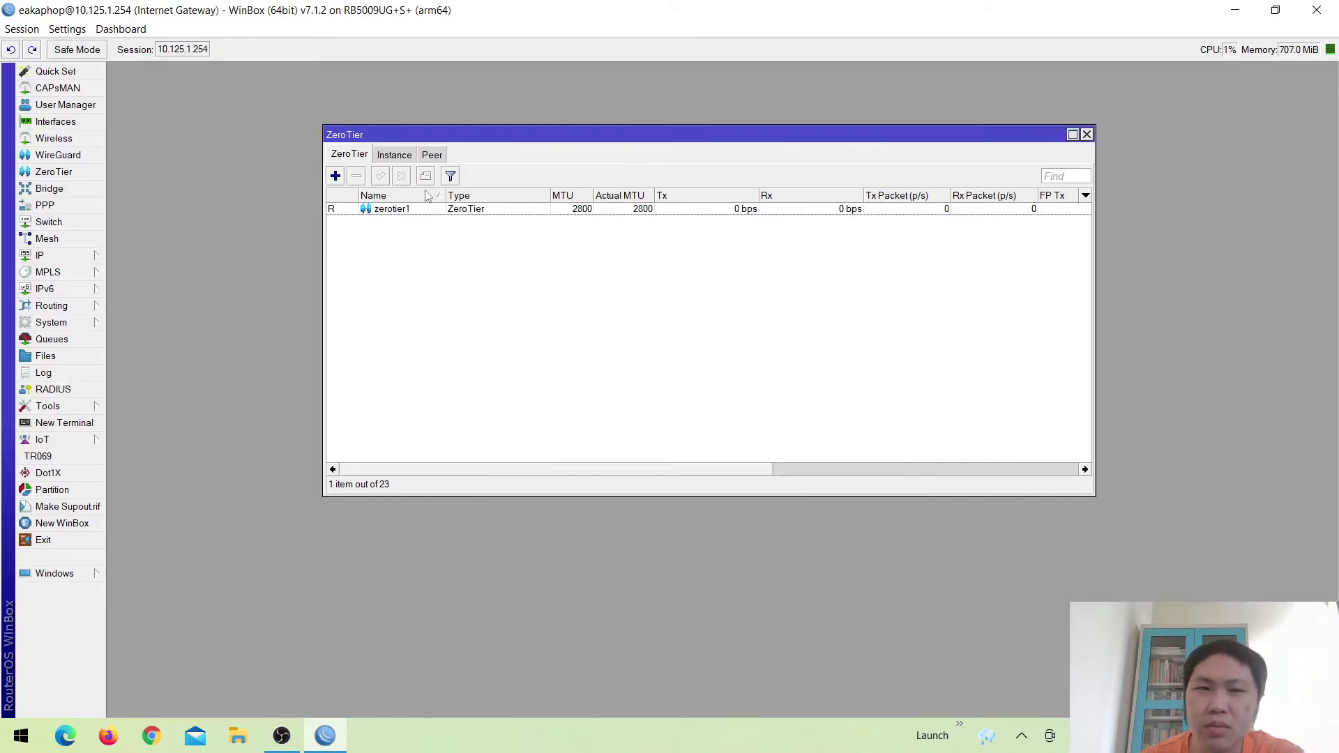
click(396, 156)
click(433, 156)
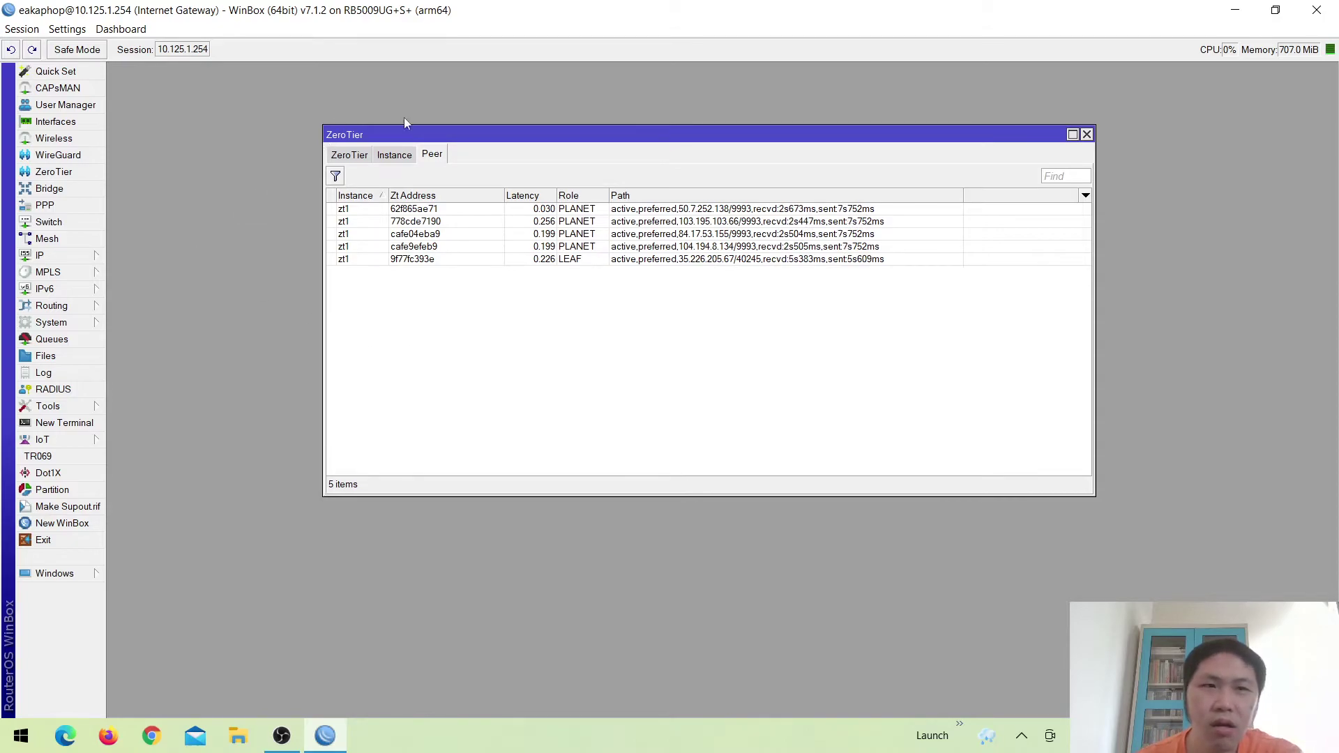
click(1087, 135)
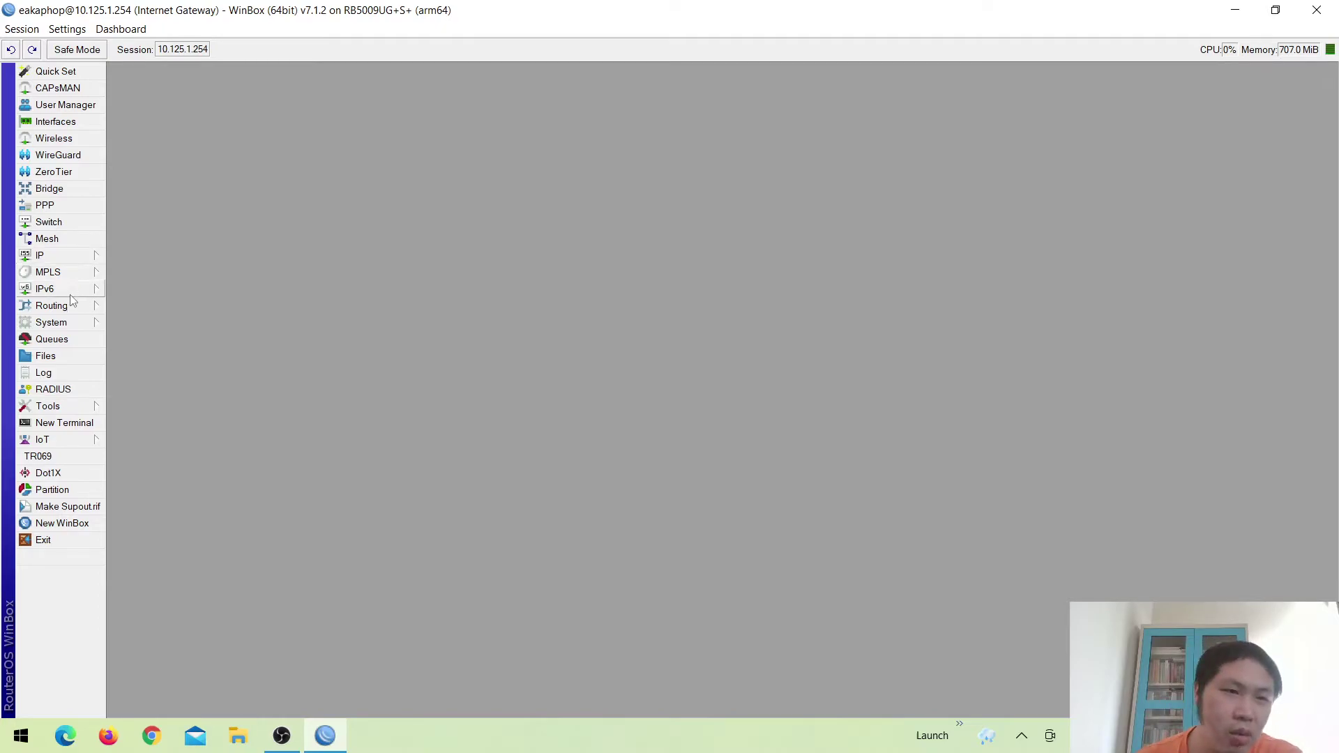
Open System > Packages to view the seven 7.1.2 packages and start Check For Updates
click(71, 327)
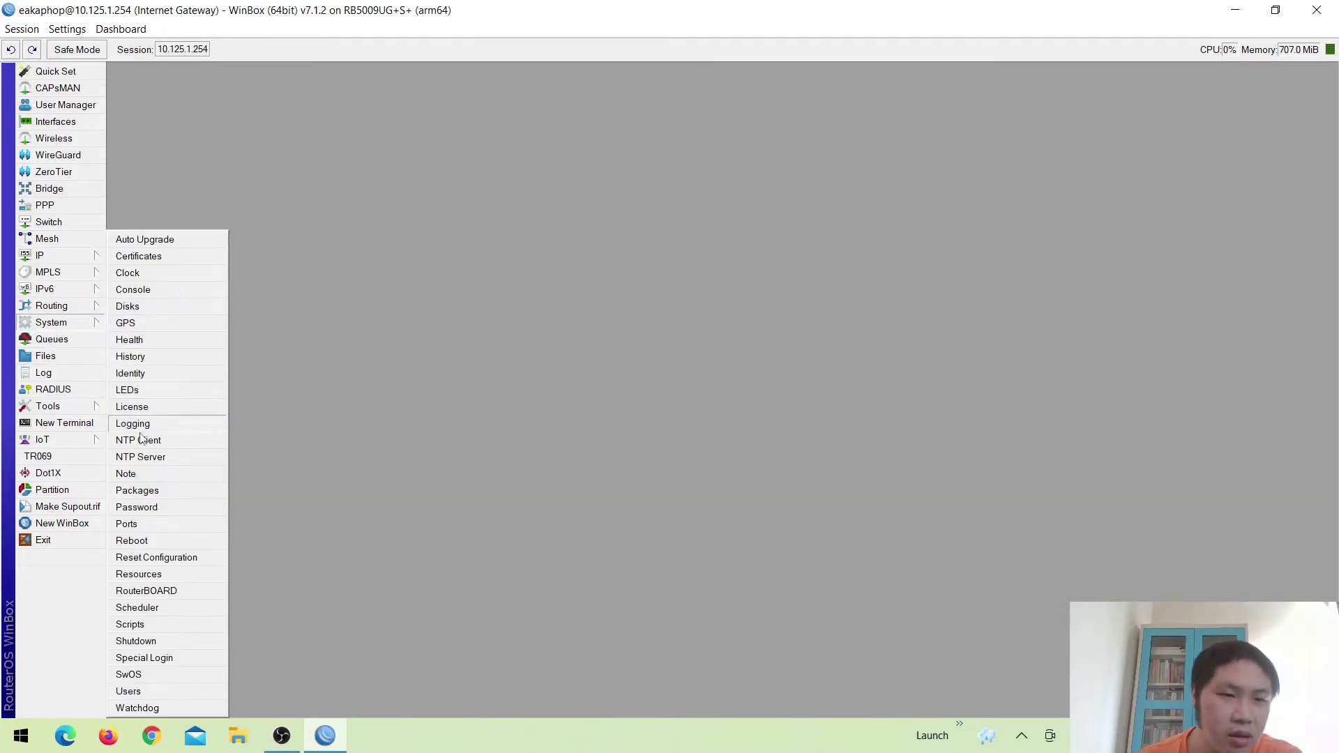
click(159, 490)
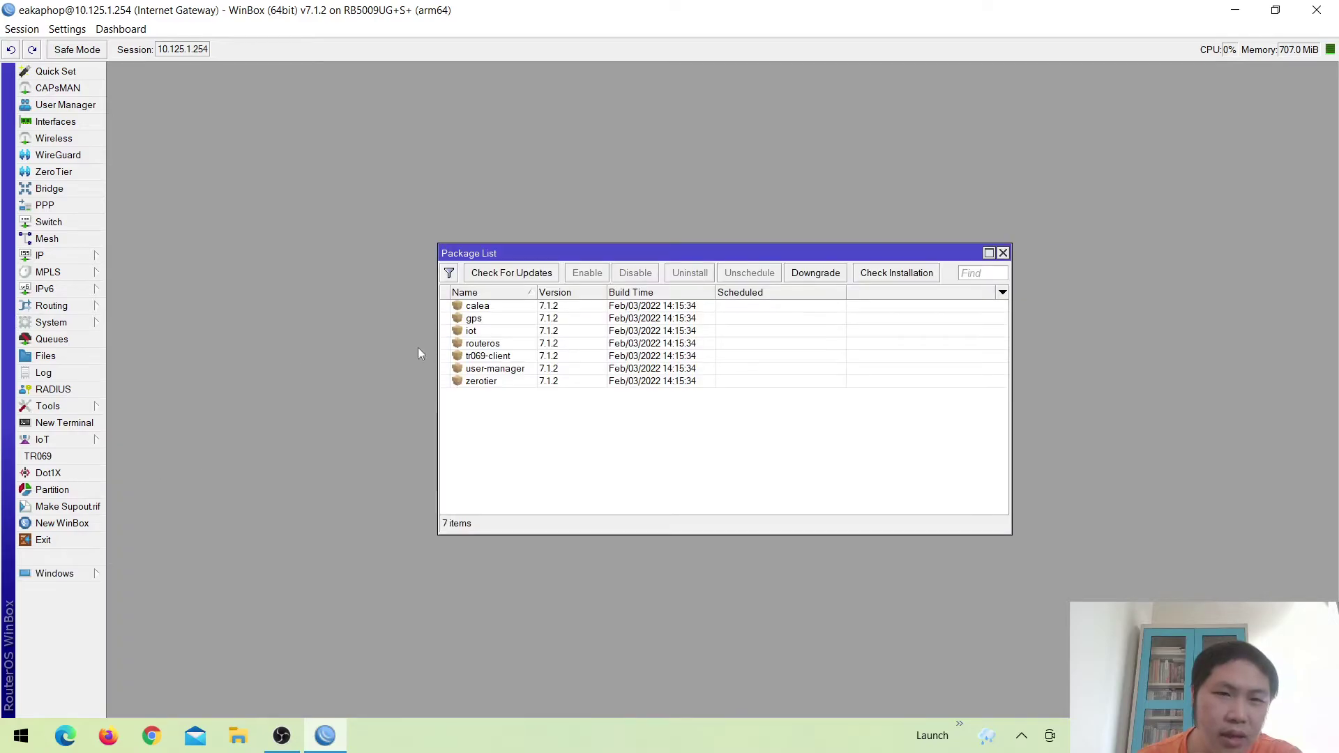
click(493, 275)
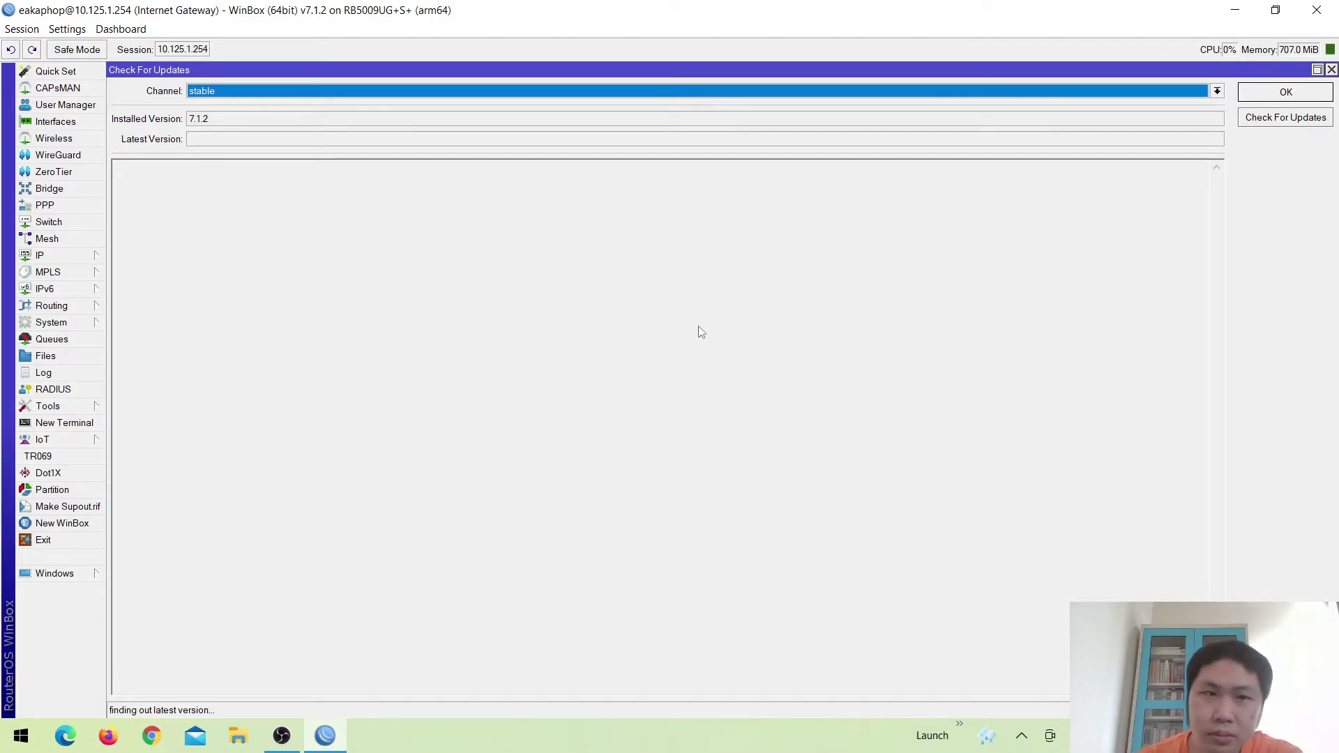
Check the stable channel for updates, confirming 7.1.2 is the latest version
click(444, 260)
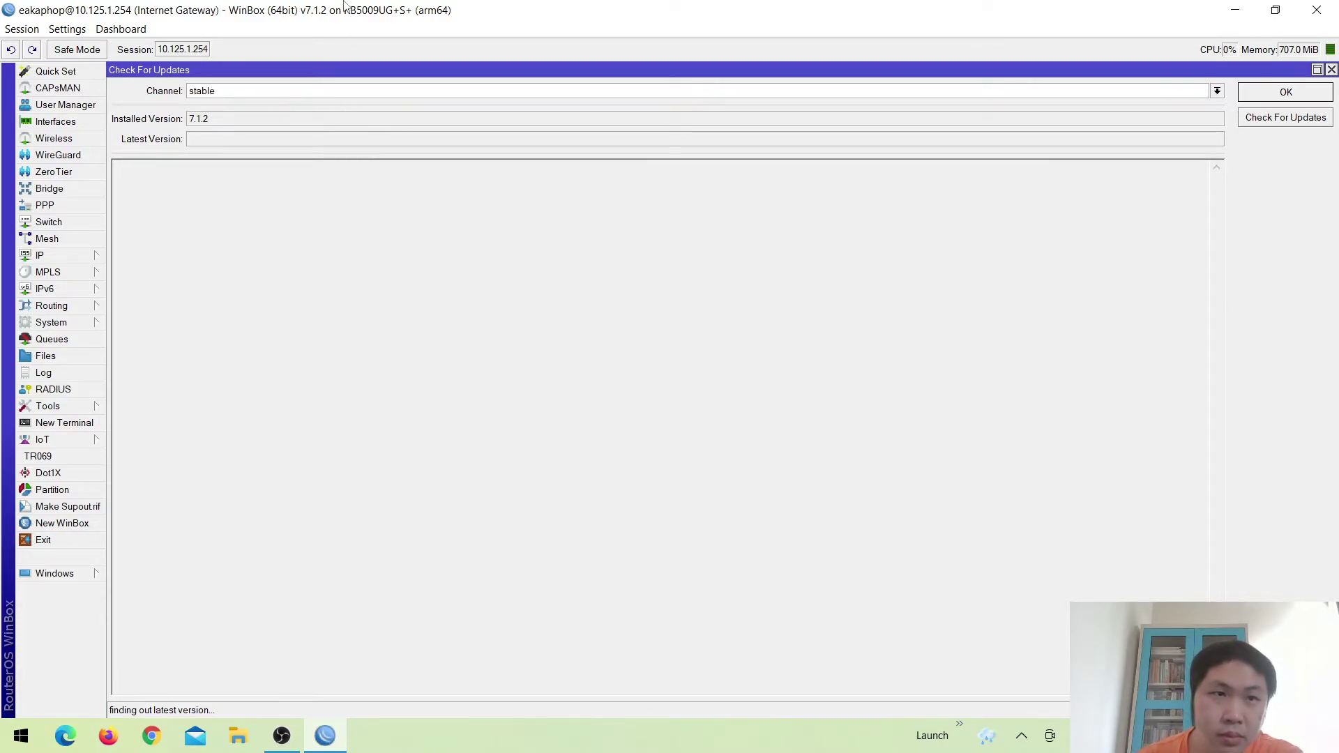
click(1266, 122)
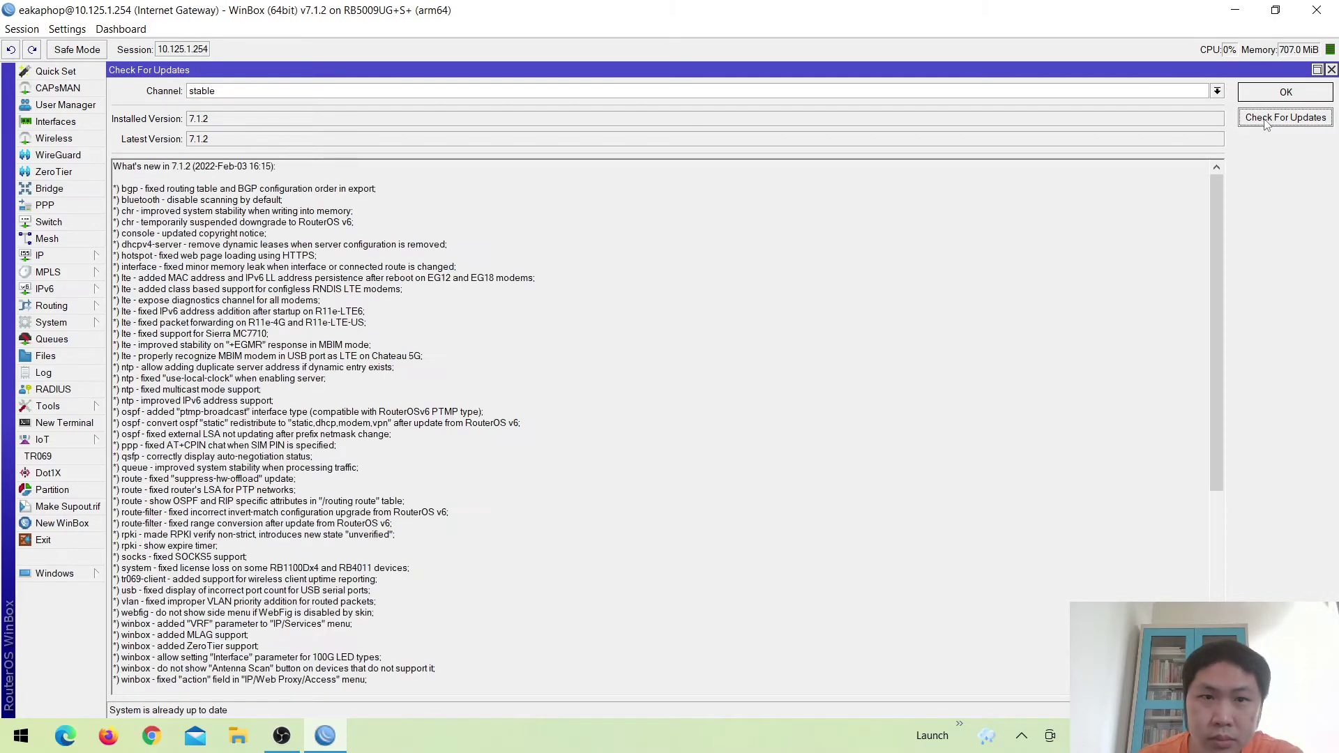
click(253, 92)
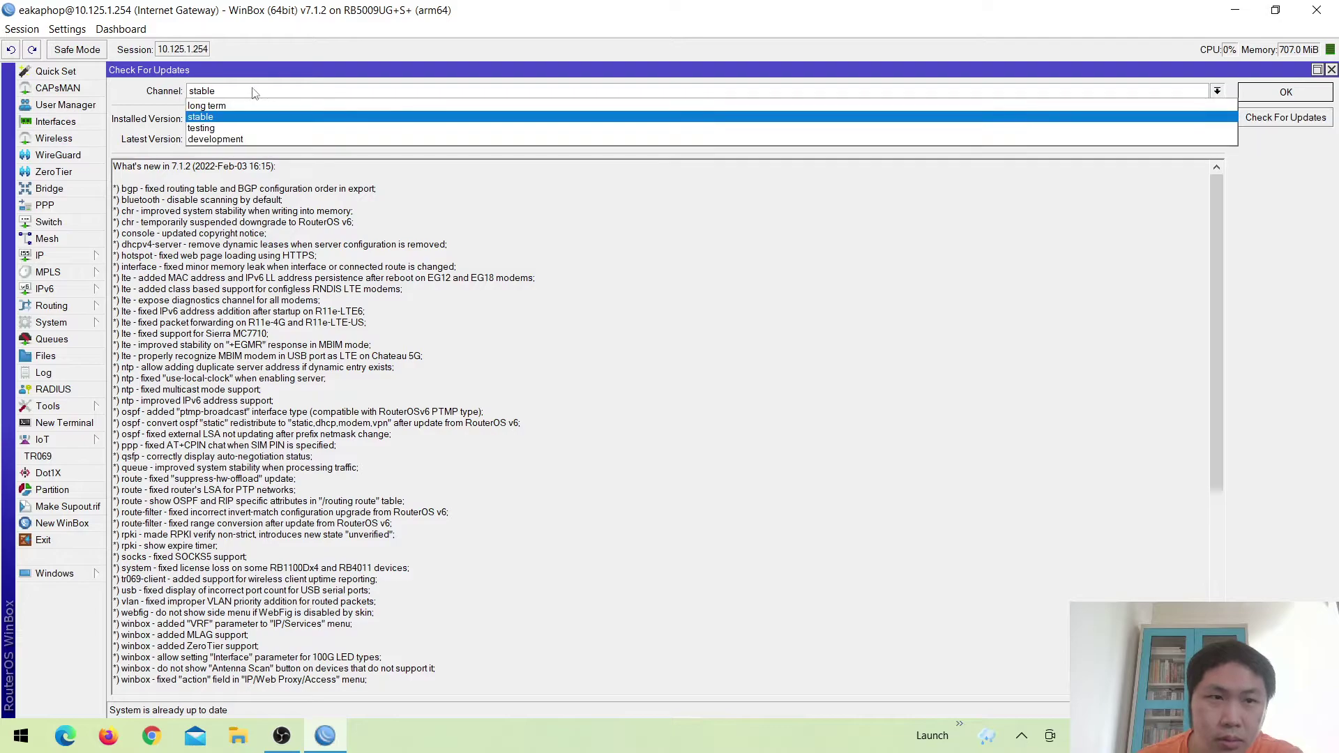
click(252, 92)
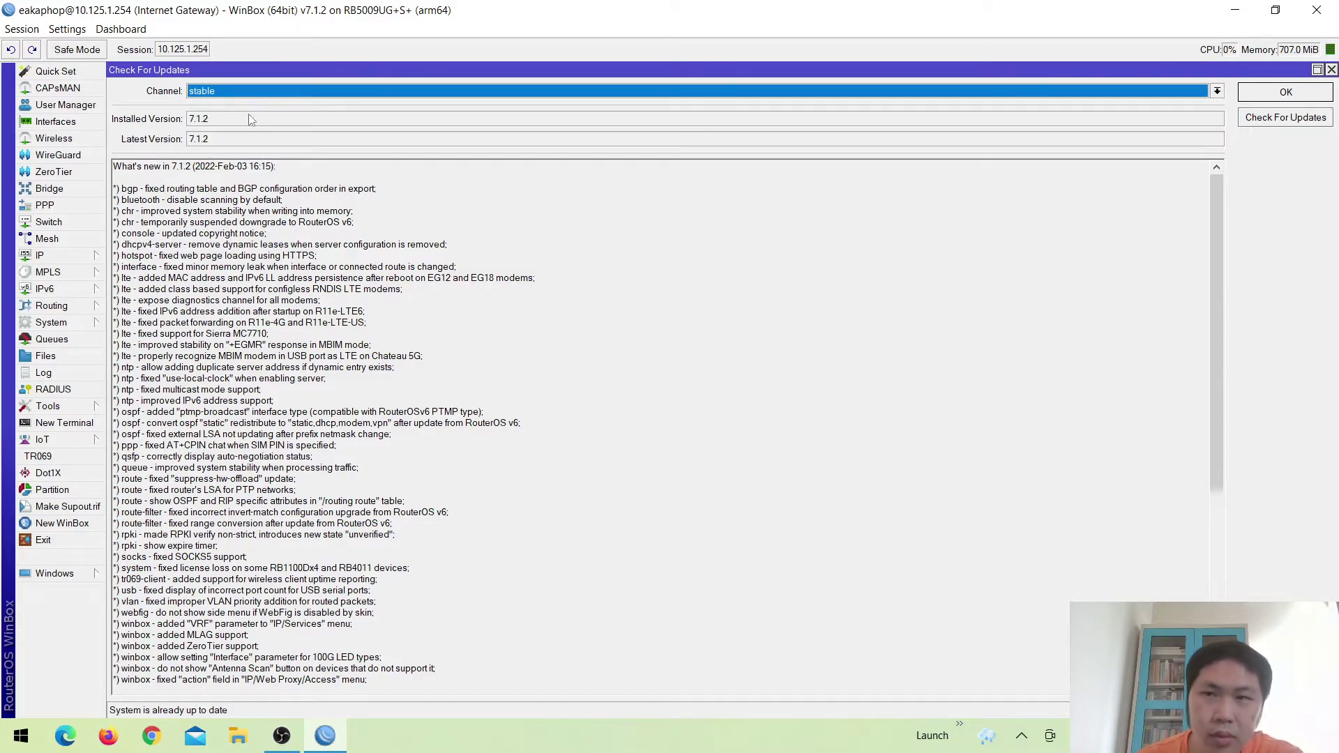